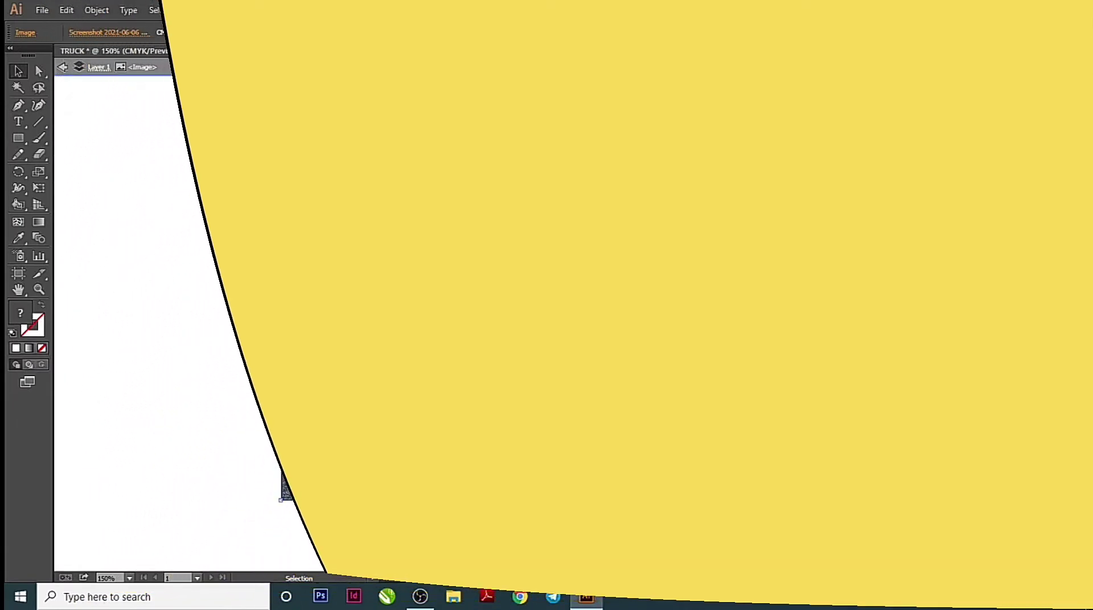
Lock the truck photo's layer and hide the Layers panel
click(222, 167)
mouse_move(325, 126)
mouse_down()
mouse_move(538, 115)
mouse_move(1015, 62)
mouse_up()
key(F7)
Trace a Curvature path along the hood edge with a 0.1 pt black stroke and no fill
key(shift+grave)
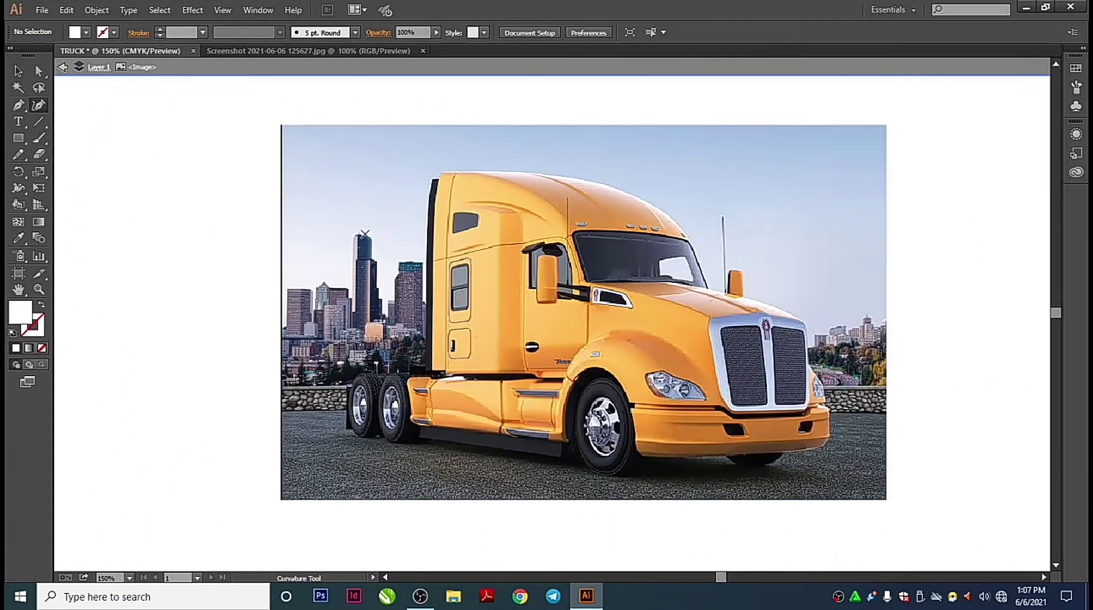
click(589, 284)
click(656, 300)
click(710, 318)
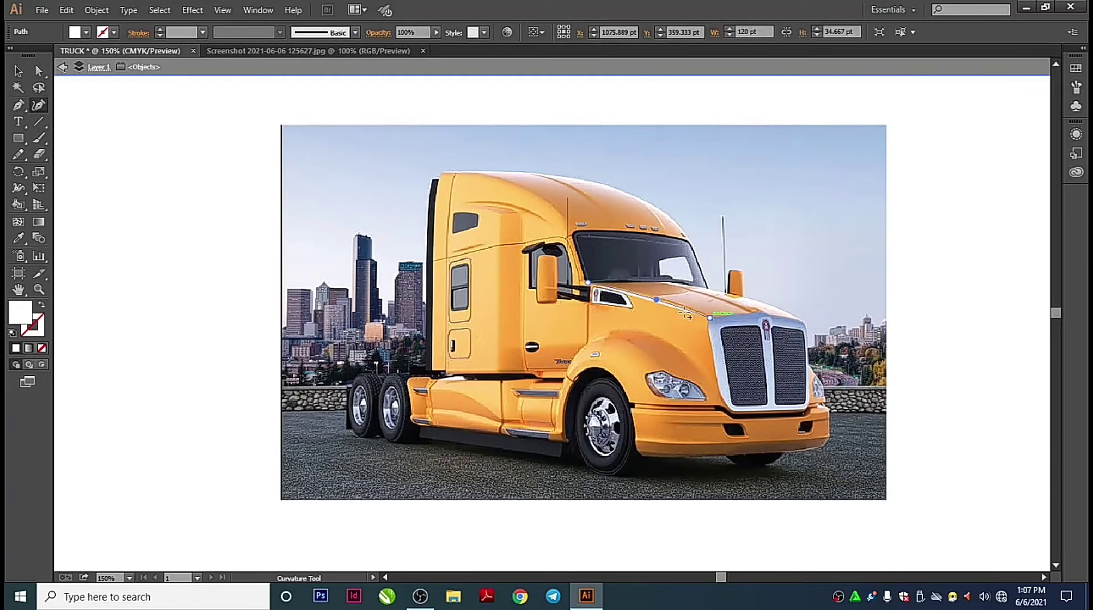
click(44, 349)
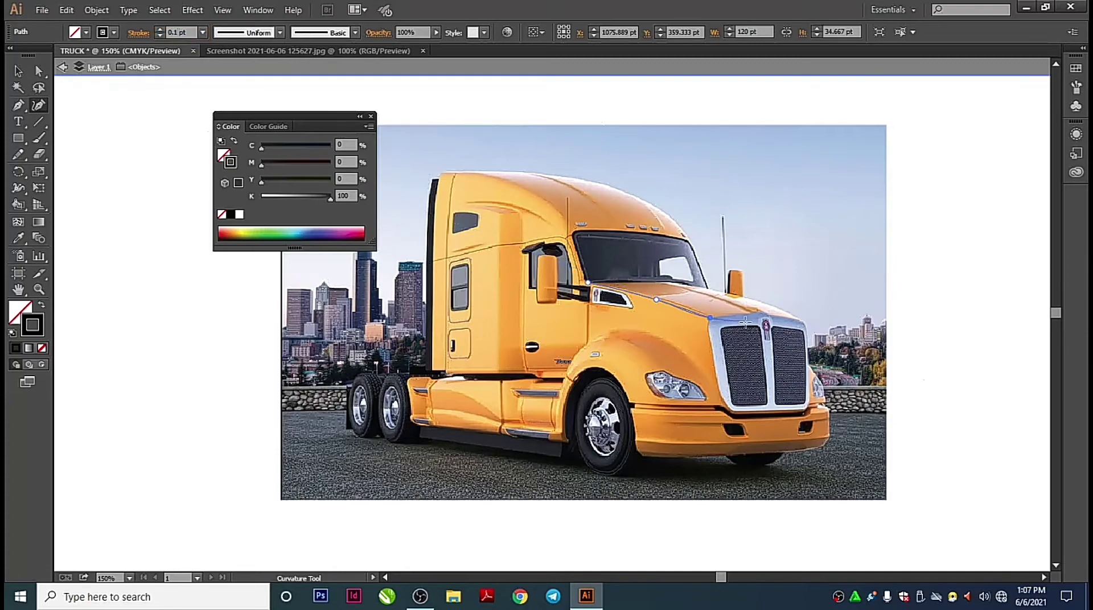
ctrl+click(659, 350)
Reselect the hood line to resume editing it, then deselect it
scroll(660, 350, up, 2)
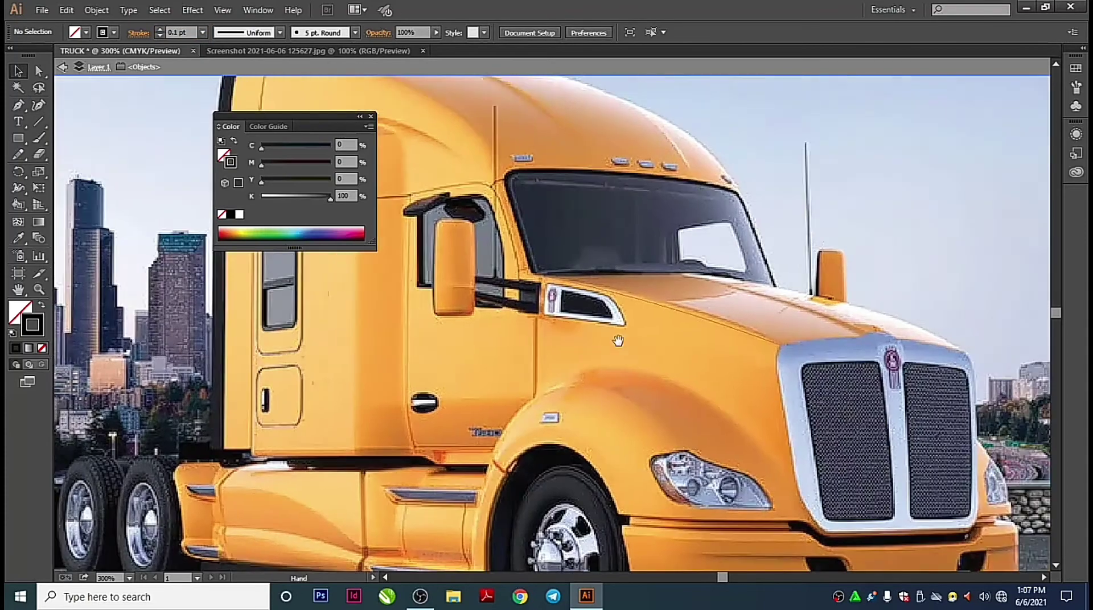
scroll(709, 292, up, 1)
click(710, 303)
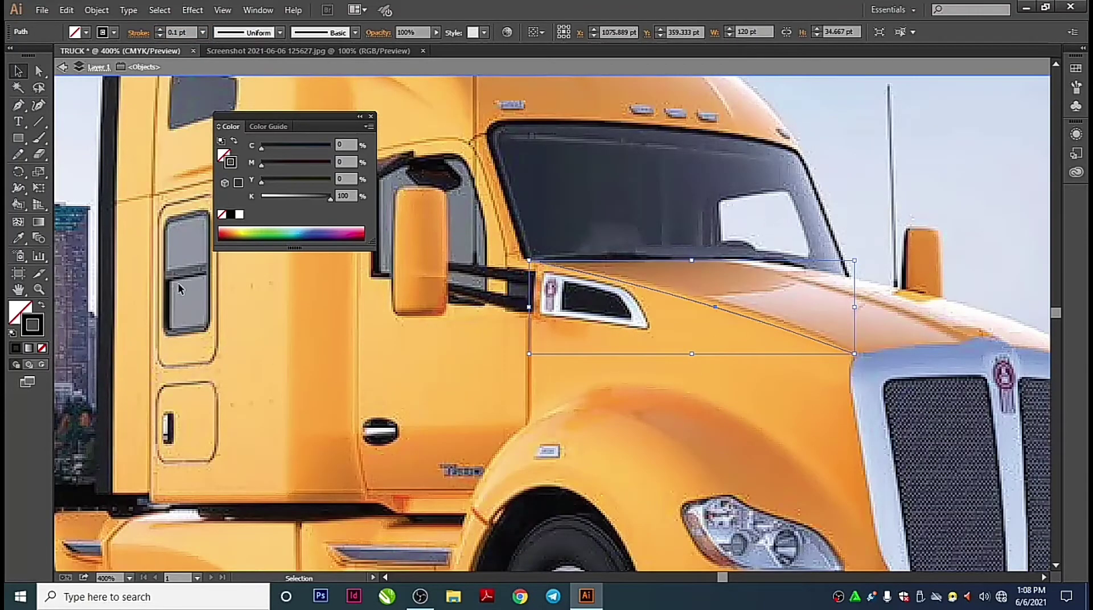
click(39, 105)
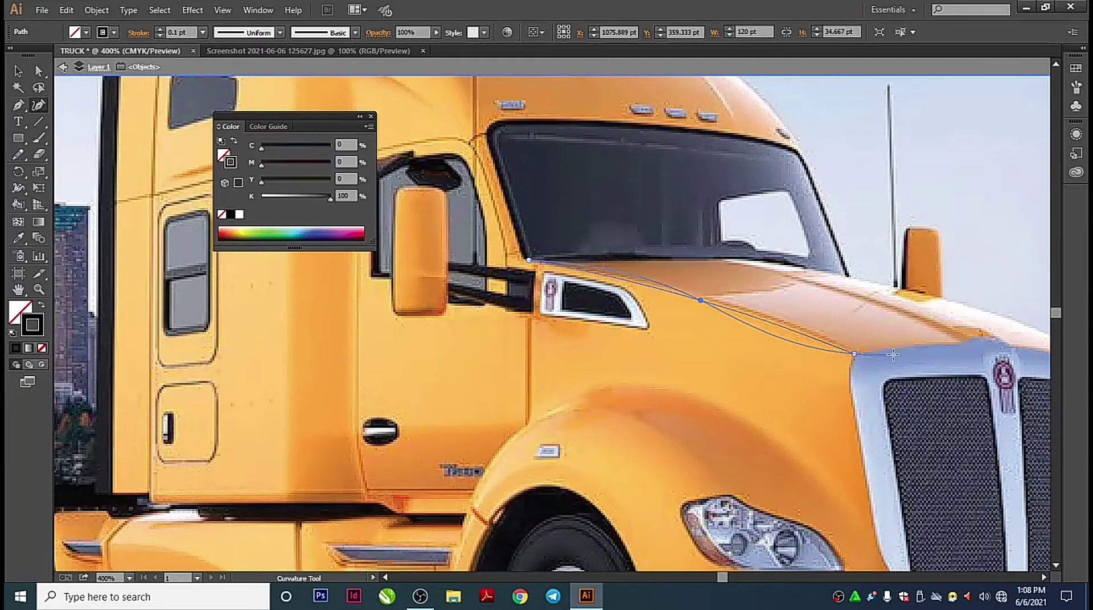
ctrl+click(831, 370)
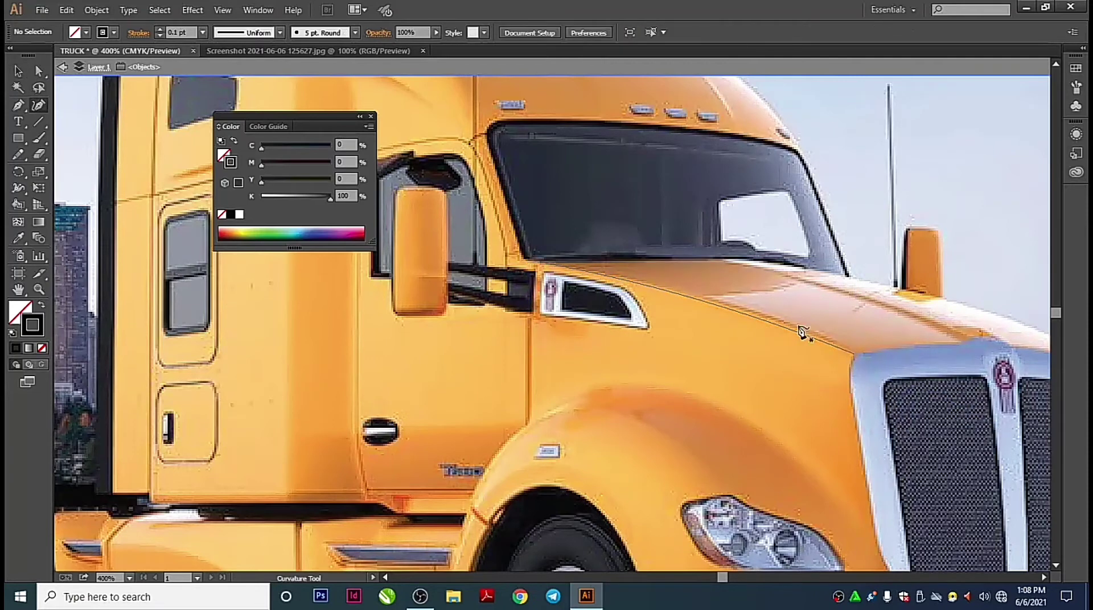
Trace a new curve along the windshield base continuing down the hood's top edge
click(530, 260)
click(595, 261)
click(655, 260)
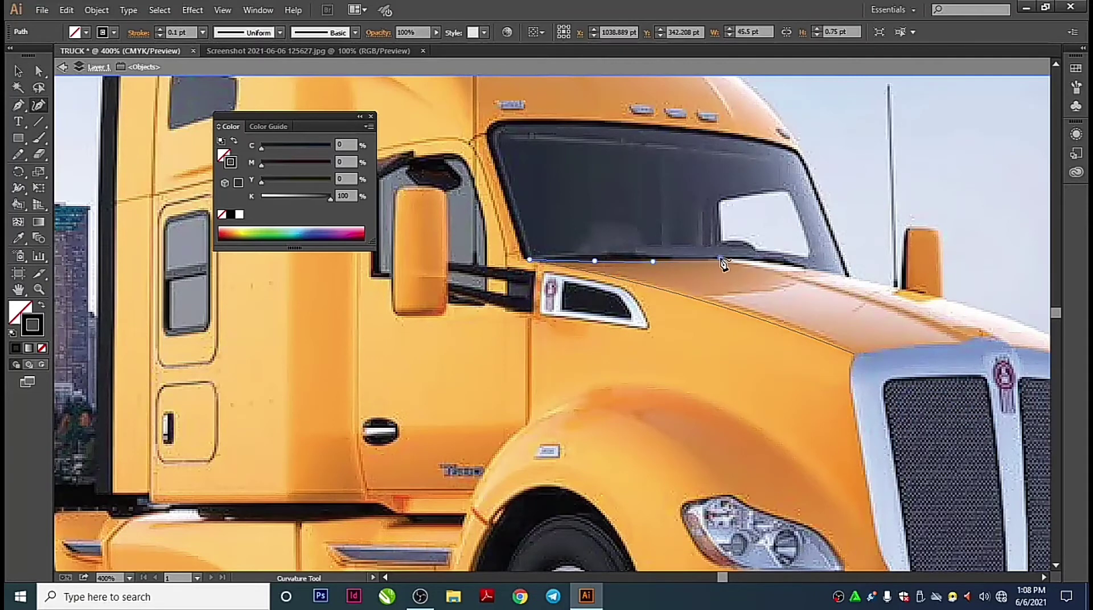
click(720, 258)
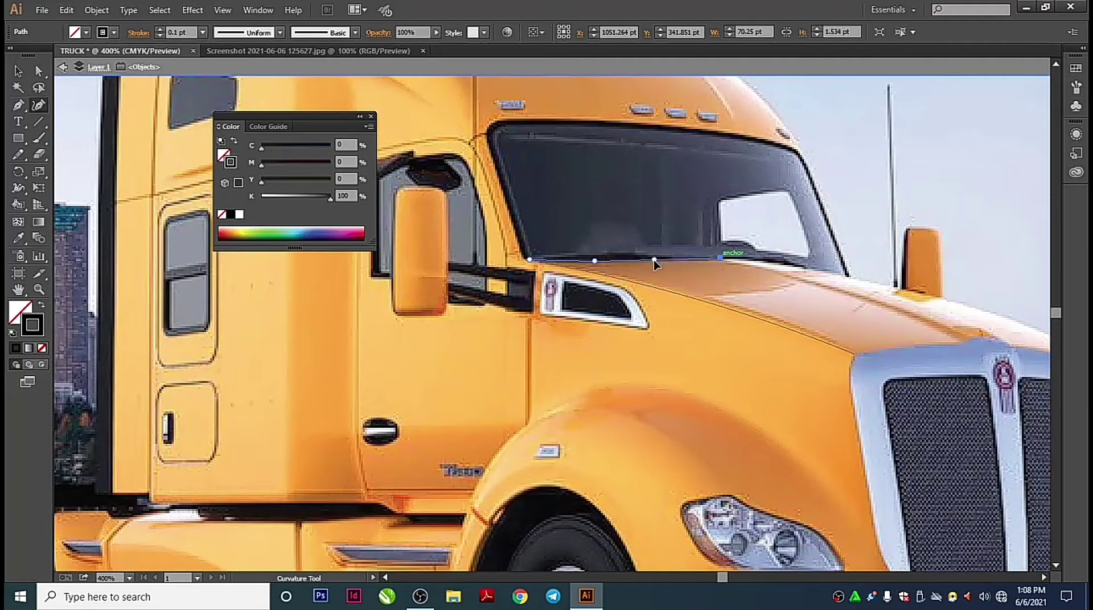
click(775, 263)
click(809, 268)
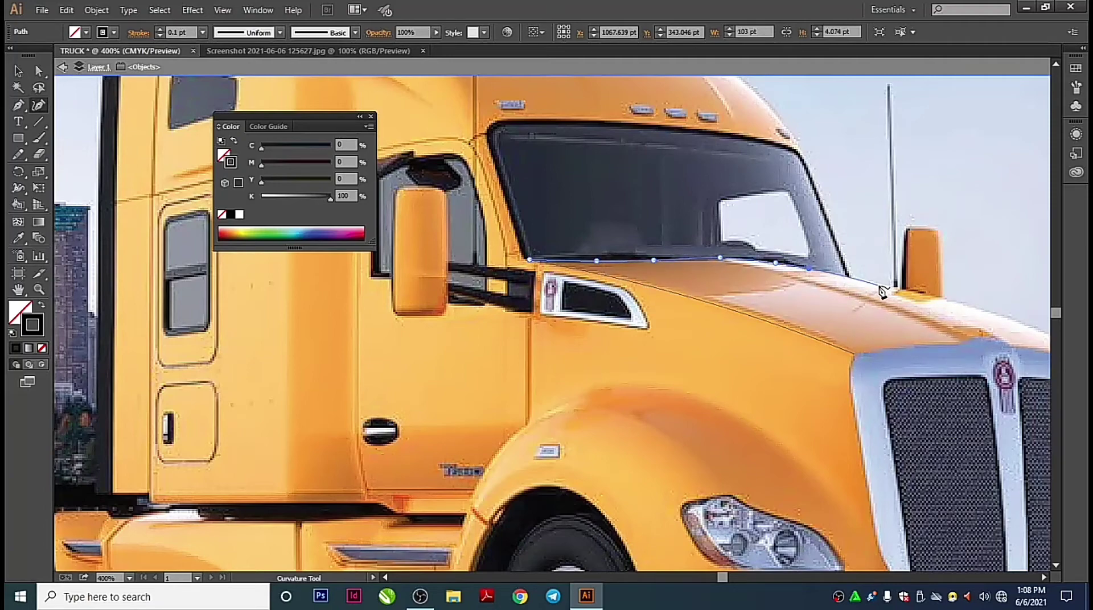
click(903, 290)
Extend the hood line to the grille corner and reshape it to follow the edge
key(Escape)
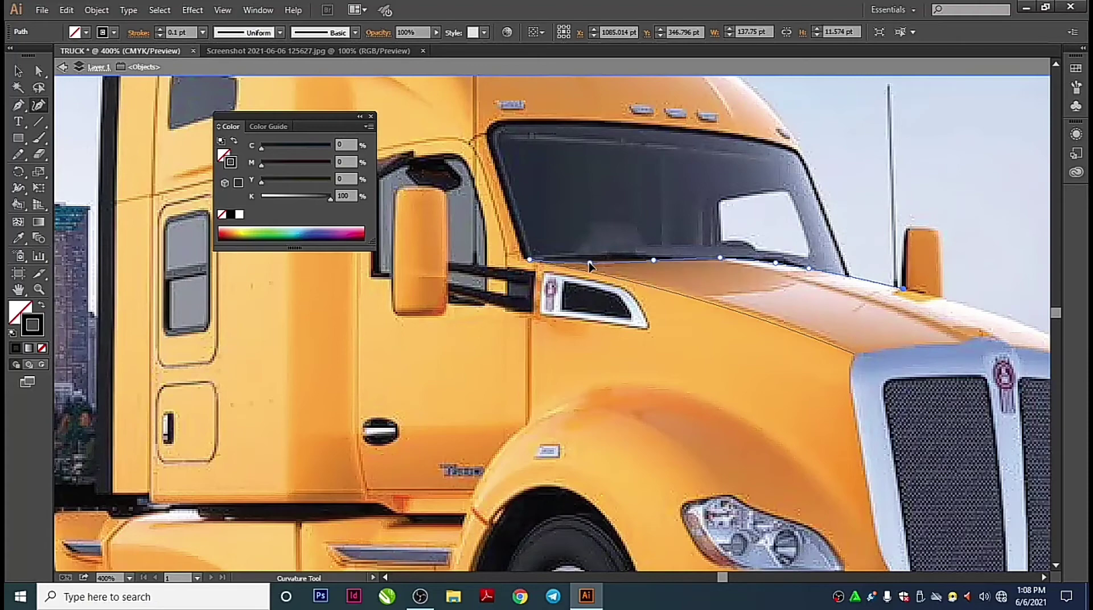
scroll(624, 273, right, 5)
scroll(624, 274, up, 1)
click(765, 378)
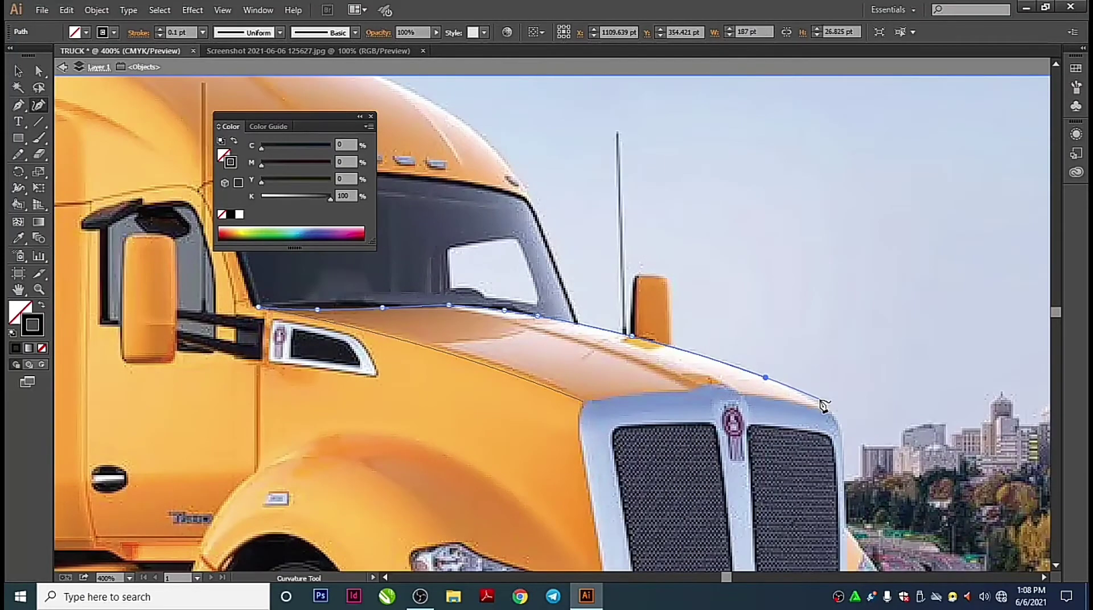
click(831, 414)
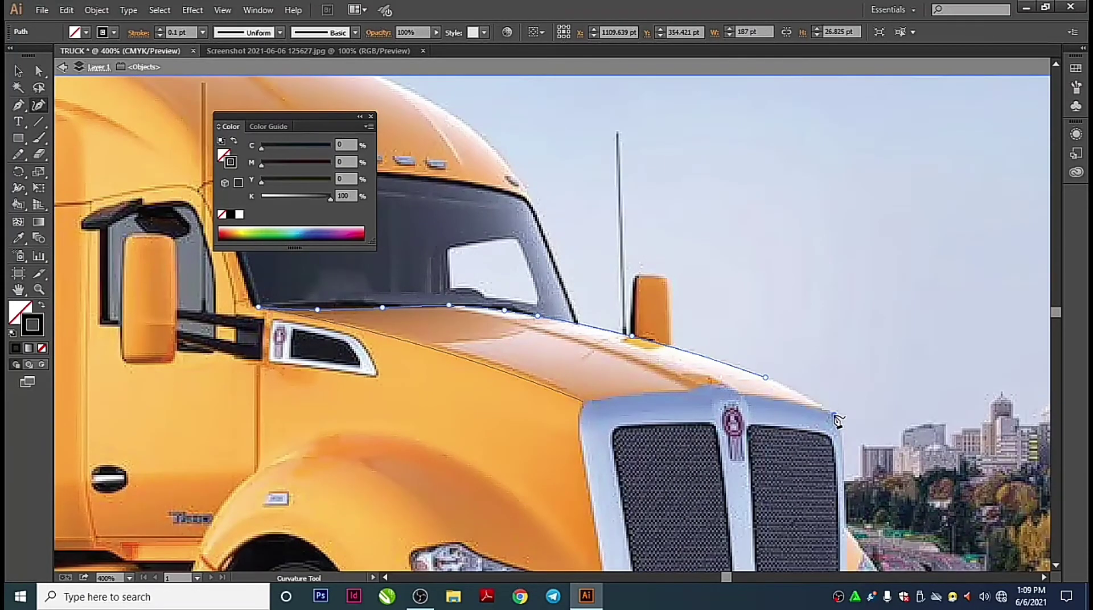
drag(766, 378, 744, 369)
Select the diagonal hood line, then deselect it and zoom in on the corner
key(v)
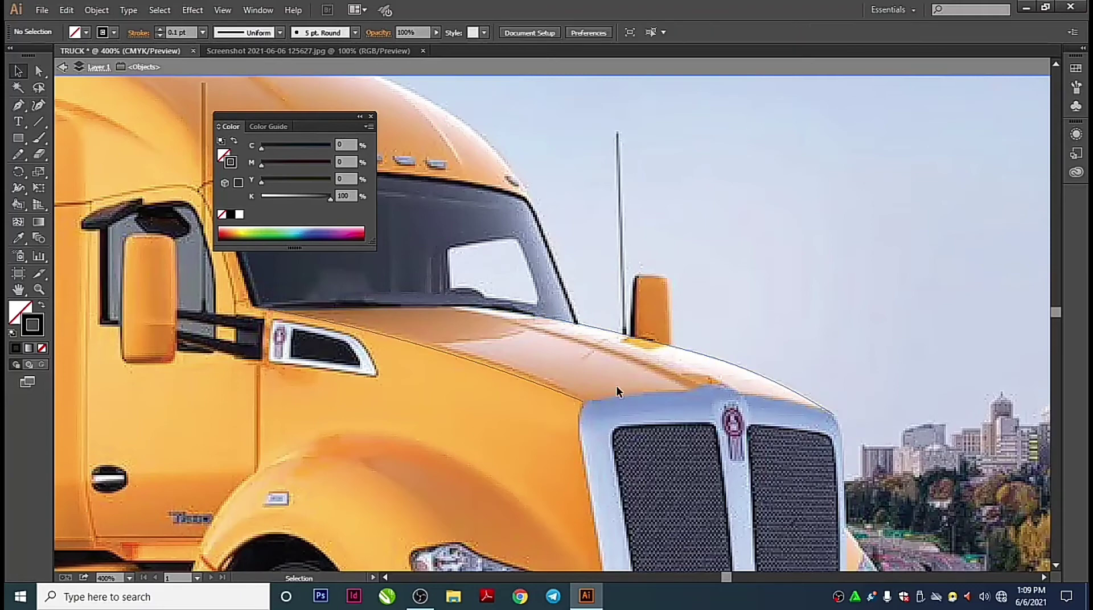
scroll(598, 385, up, 2)
scroll(598, 385, left, 4)
click(591, 431)
click(578, 488)
scroll(598, 501, up, 5)
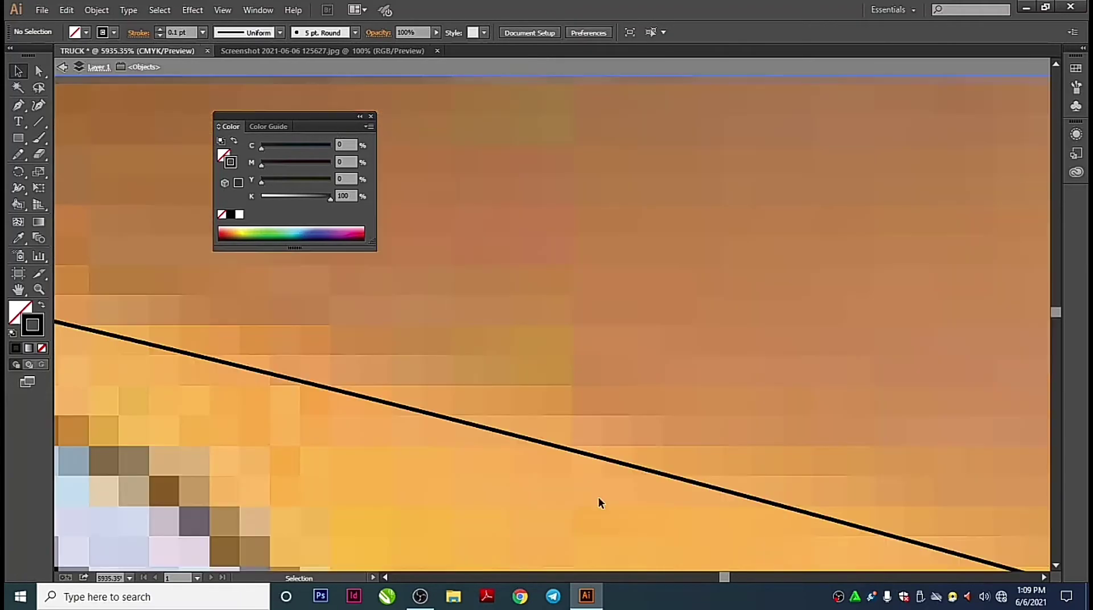
scroll(586, 500, up, 3)
scroll(564, 498, up, 2)
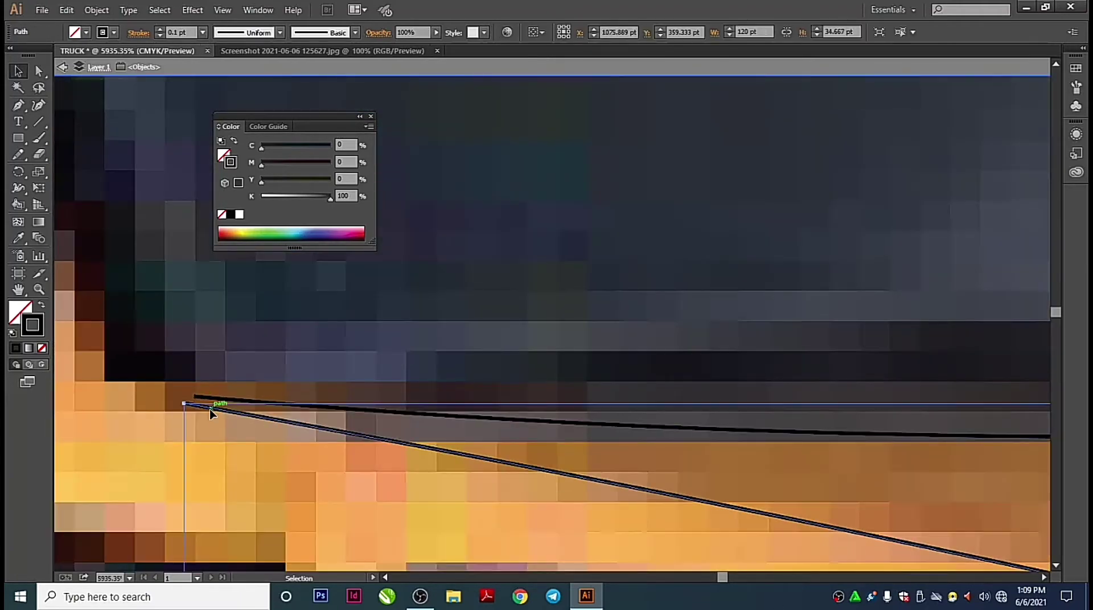
Drag the lower hood line's endpoint onto the upper line so they join
key(shift+grave)
drag(184, 403, 195, 398)
key(p)
scroll(364, 433, down, 5)
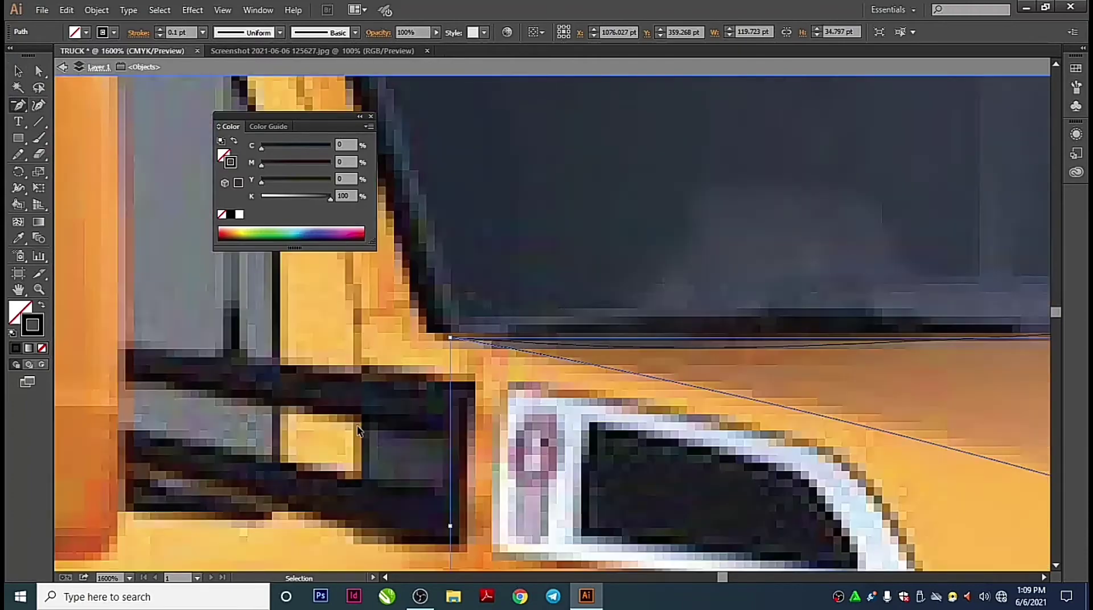
scroll(468, 453, down, 3)
scroll(521, 458, down, 1)
scroll(520, 462, right, 4)
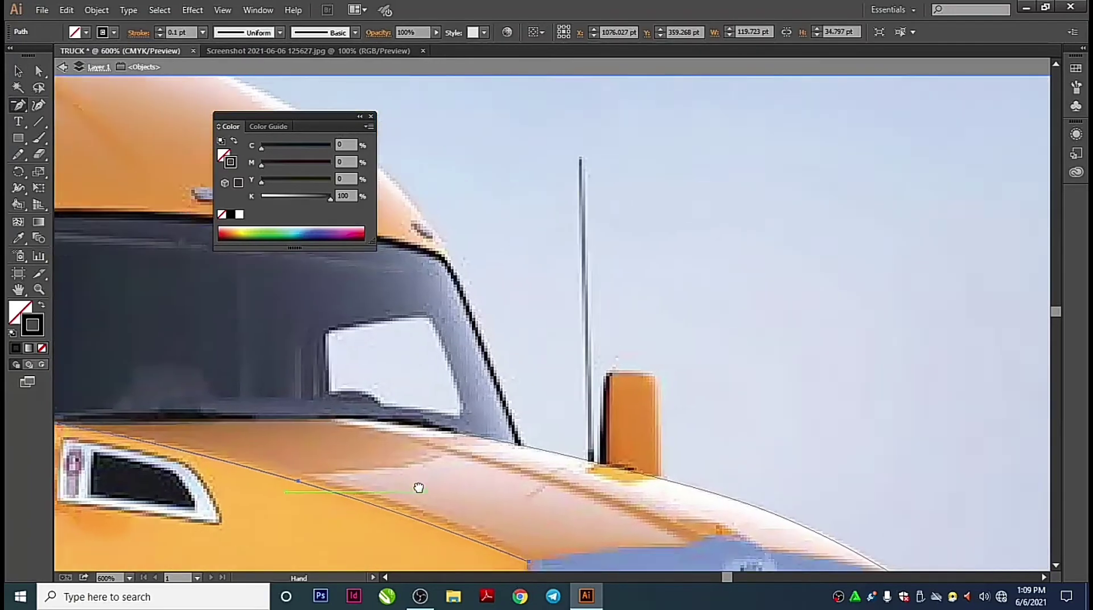
key(v)
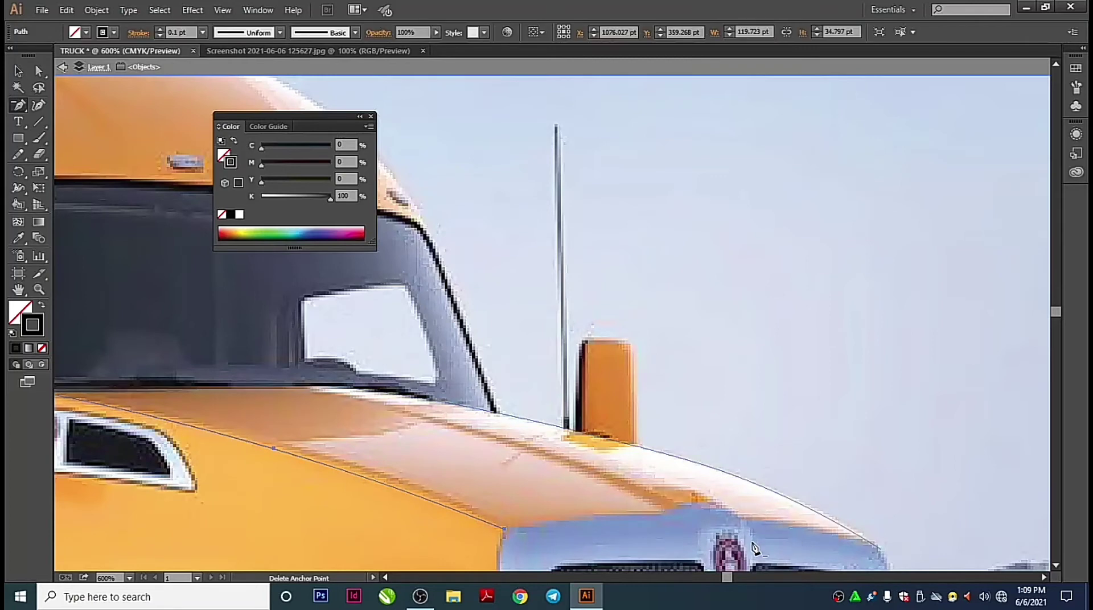
click(590, 542)
Start a curve along the grille top, snapping its start onto the hood corner
key(shift+grave)
click(506, 529)
click(583, 516)
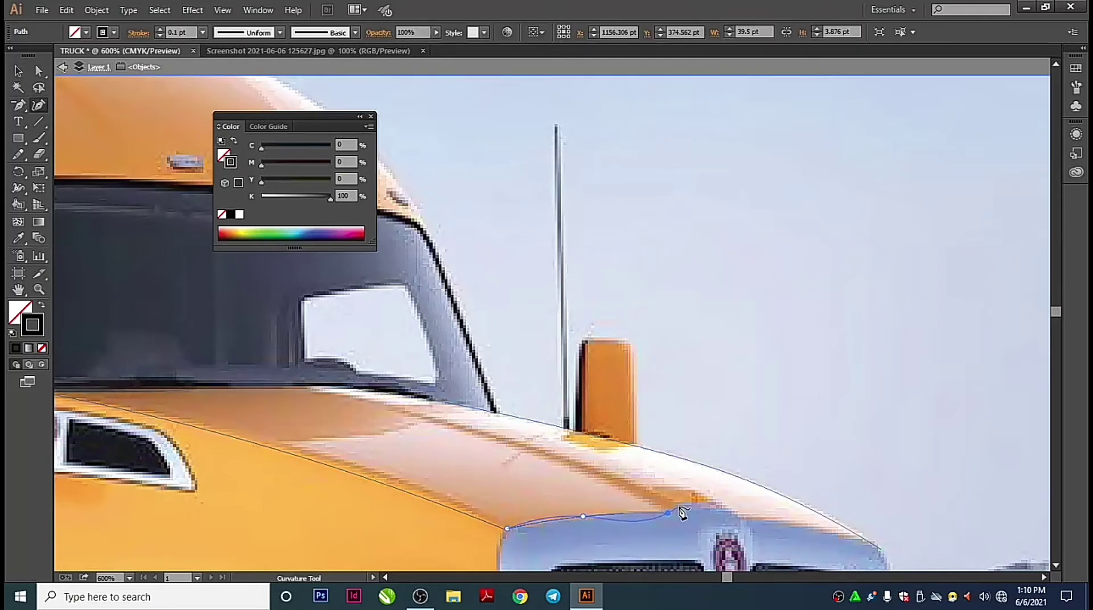
click(667, 513)
scroll(509, 534, up, 1)
scroll(700, 196, up, 1)
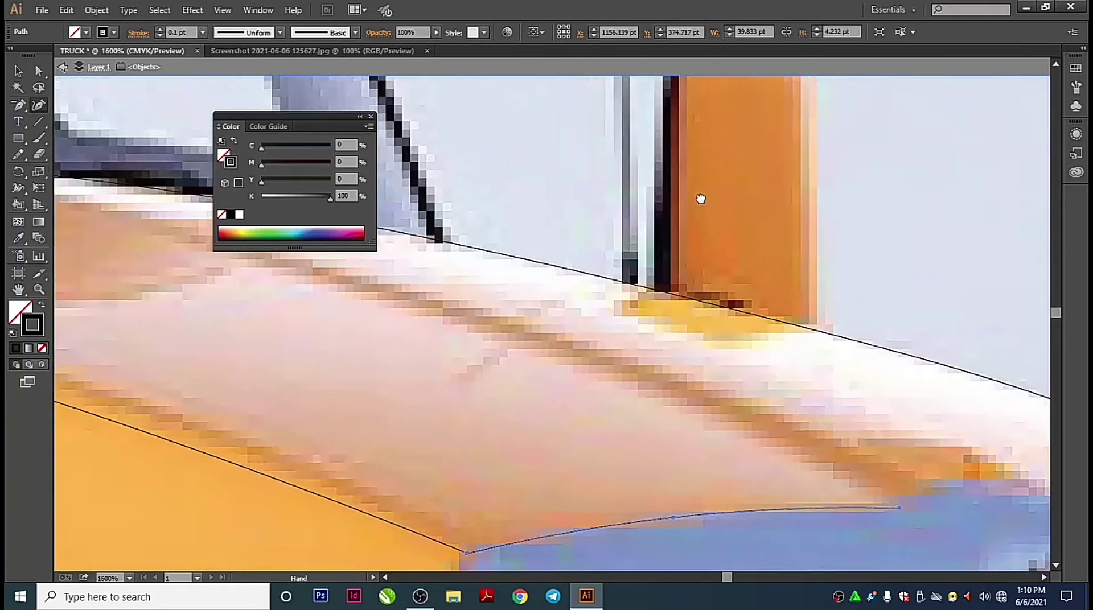
scroll(664, 121, up, 1)
scroll(529, 303, up, 1)
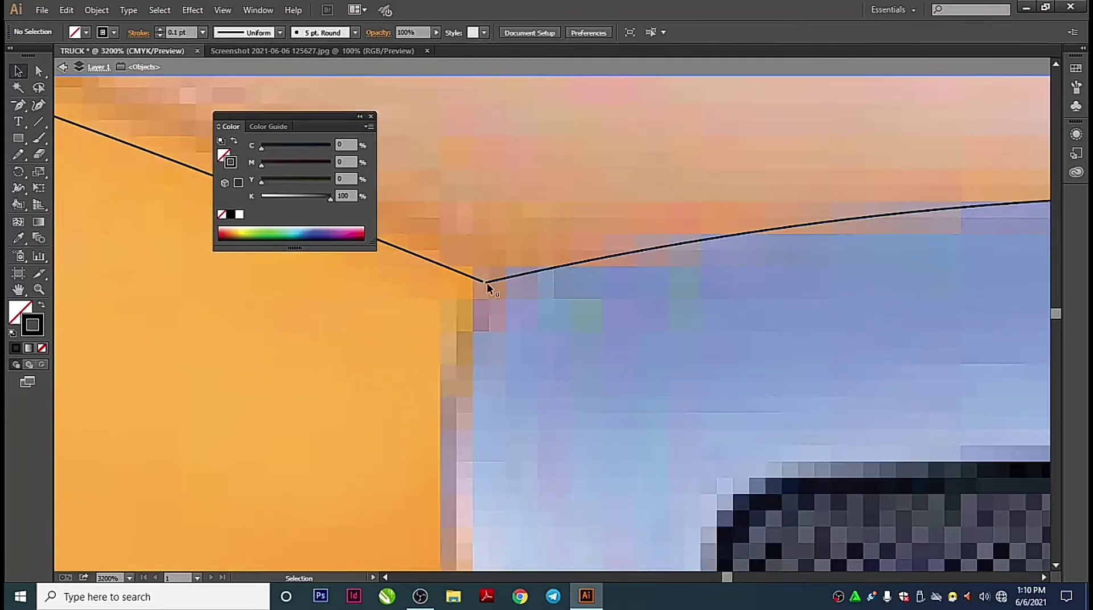
drag(510, 288, 484, 285)
Deselect the new grille-top curve and reposition the view
key(v)
click(508, 312)
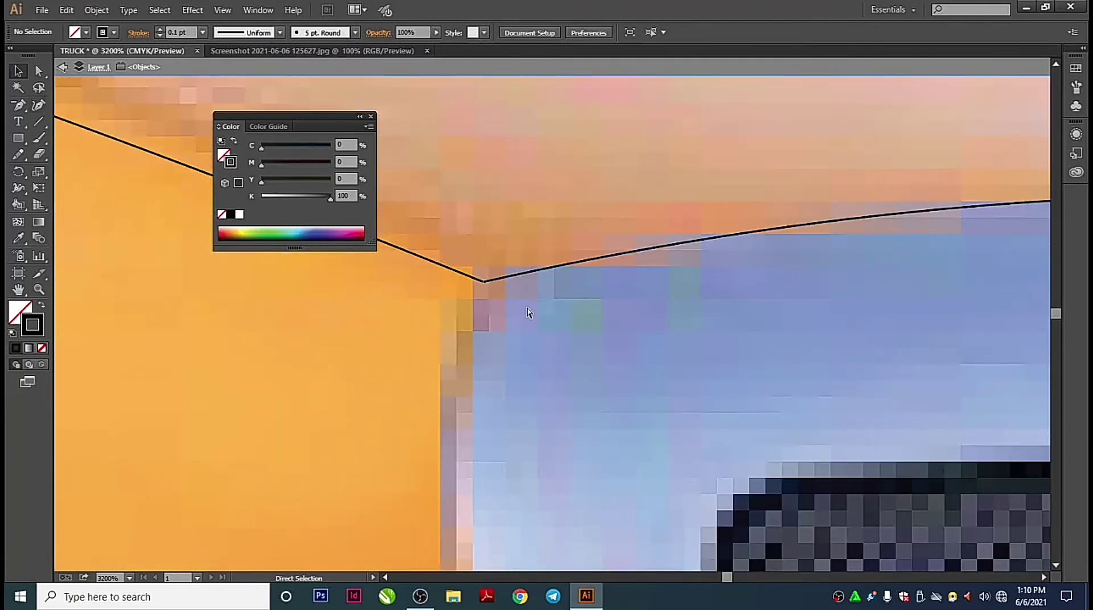
scroll(443, 374, up, 1)
scroll(465, 371, down, 2)
scroll(513, 341, down, 2)
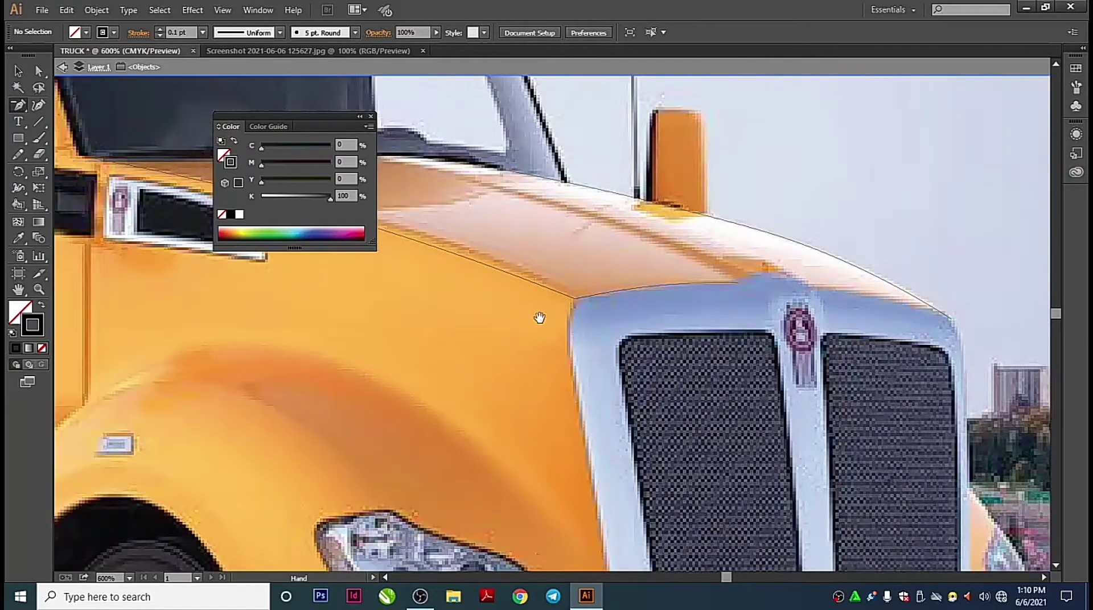
scroll(459, 468, up, 1)
Add one more point to the grille-top curve and finish it
key(shift+grave)
click(601, 391)
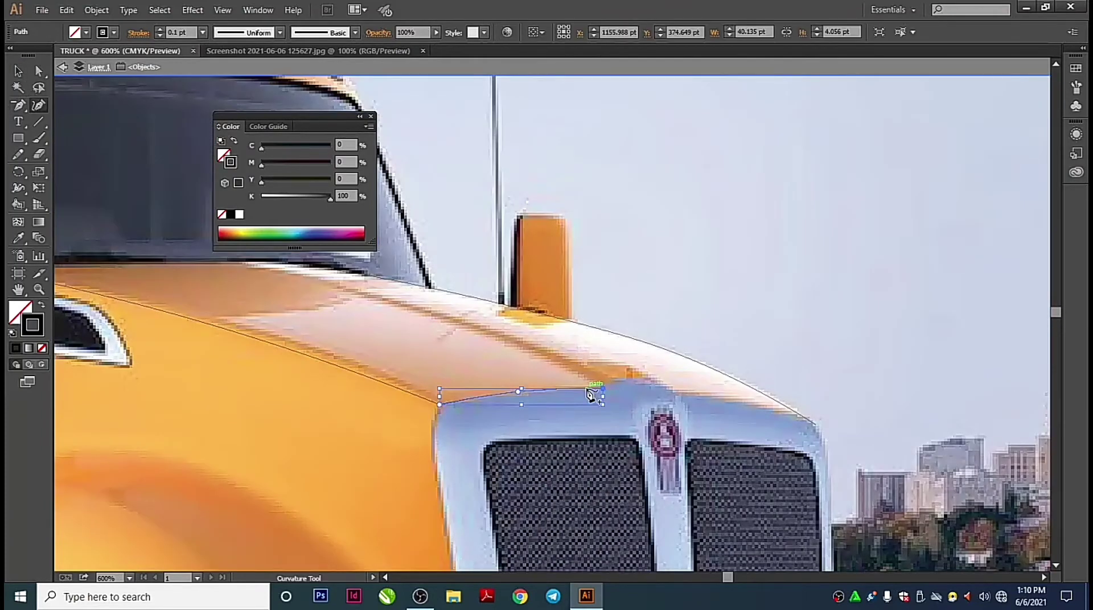
click(521, 393)
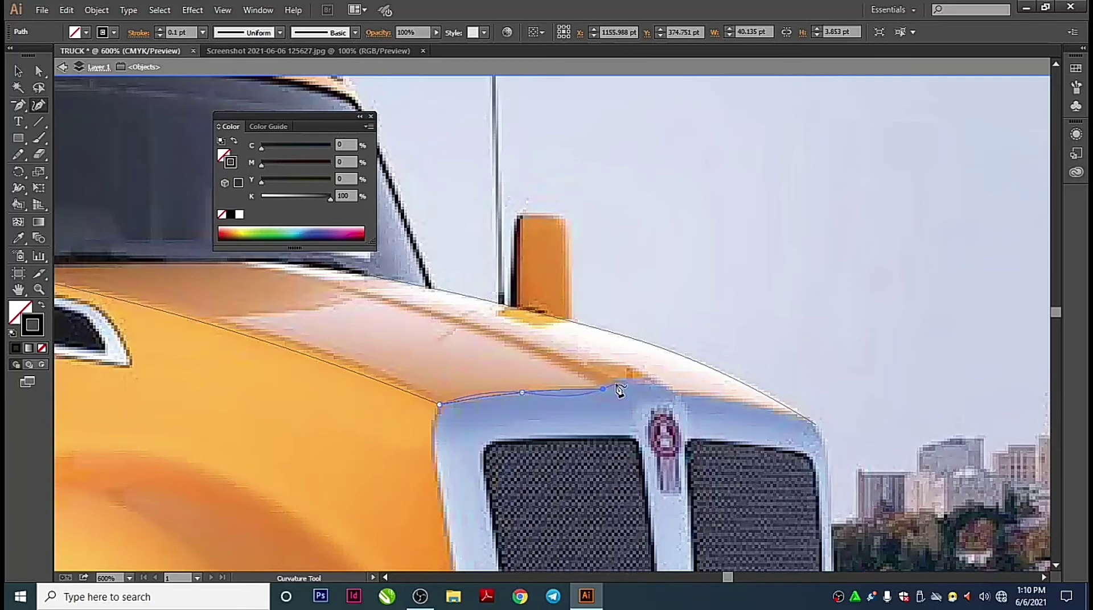
key(Escape)
Trace a new curve arching over the emblem and down the grille's right edge
click(602, 390)
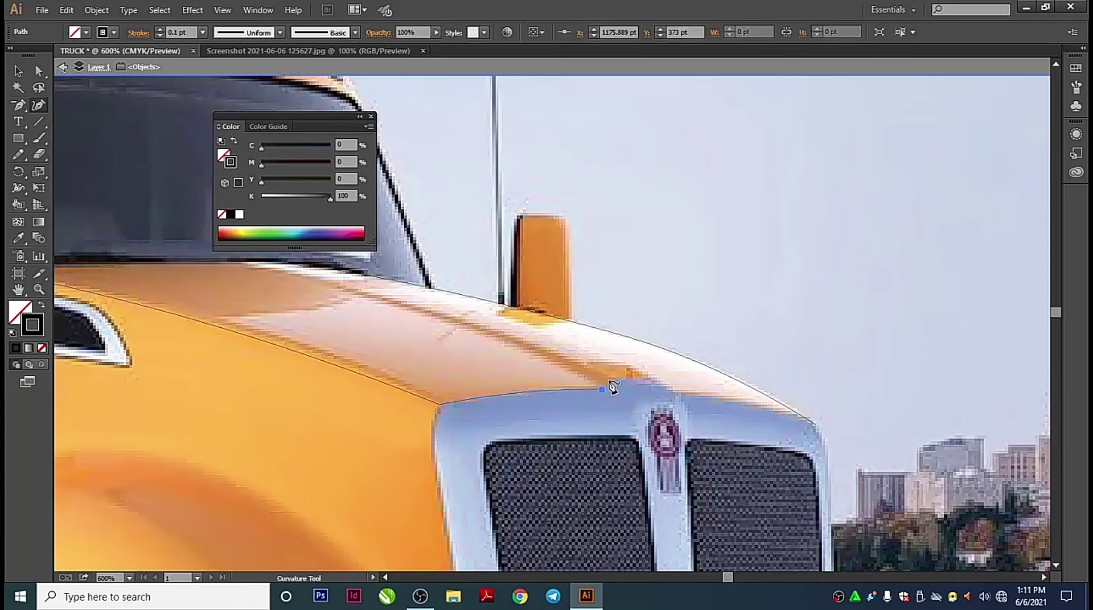
click(651, 380)
click(672, 394)
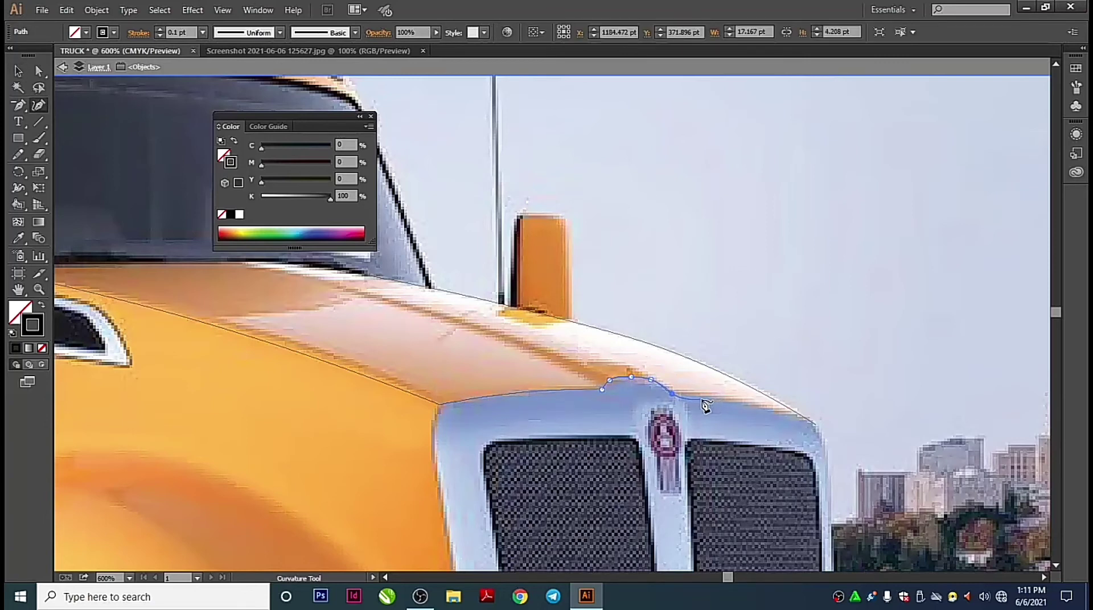
click(816, 426)
click(743, 404)
click(697, 396)
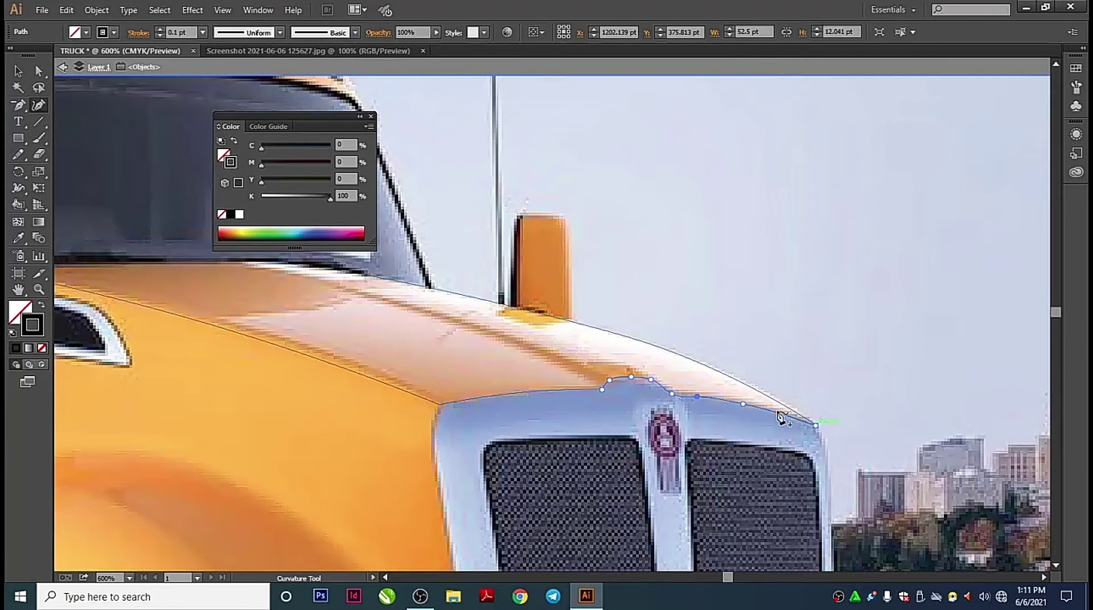
click(772, 411)
scroll(820, 489, down, 3)
scroll(819, 490, down, 2)
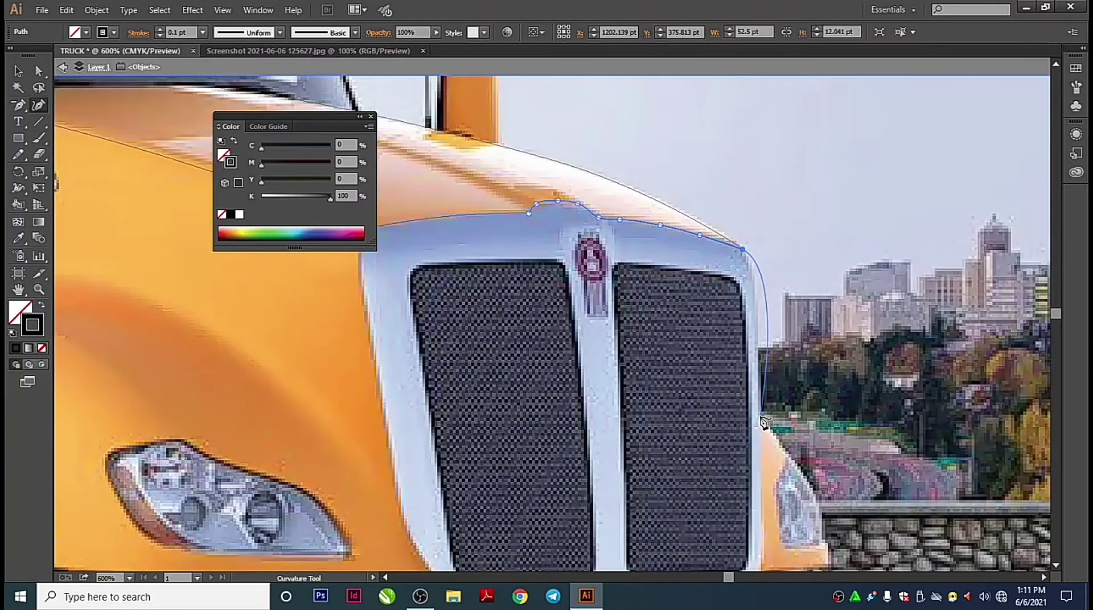
click(761, 417)
ctrl+click(800, 464)
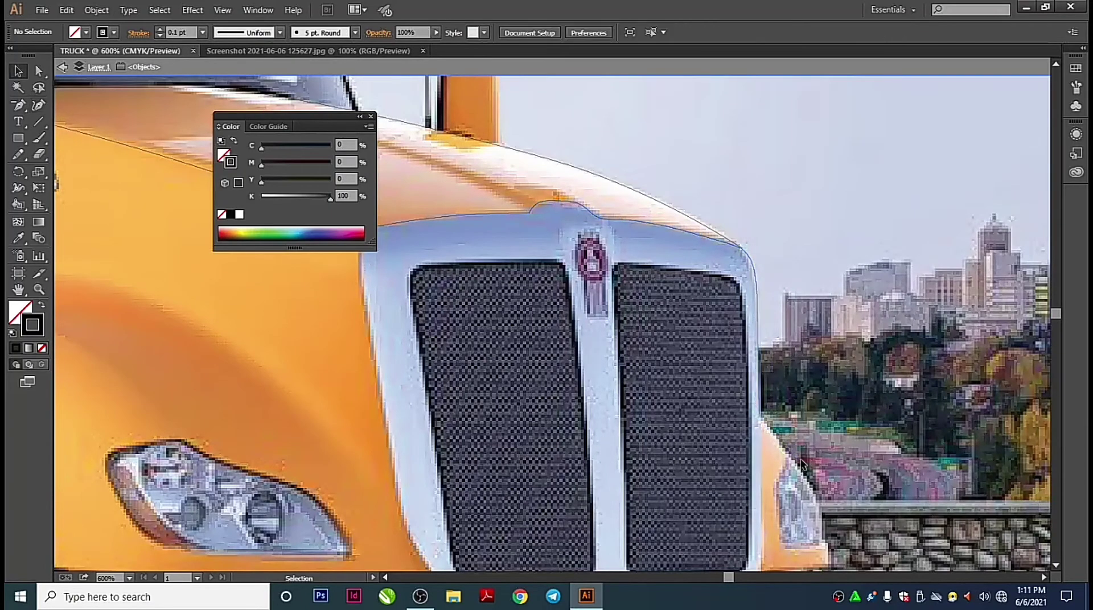
Trace a path from the grille's right edge down toward the headlight
key(shift+grave)
click(761, 417)
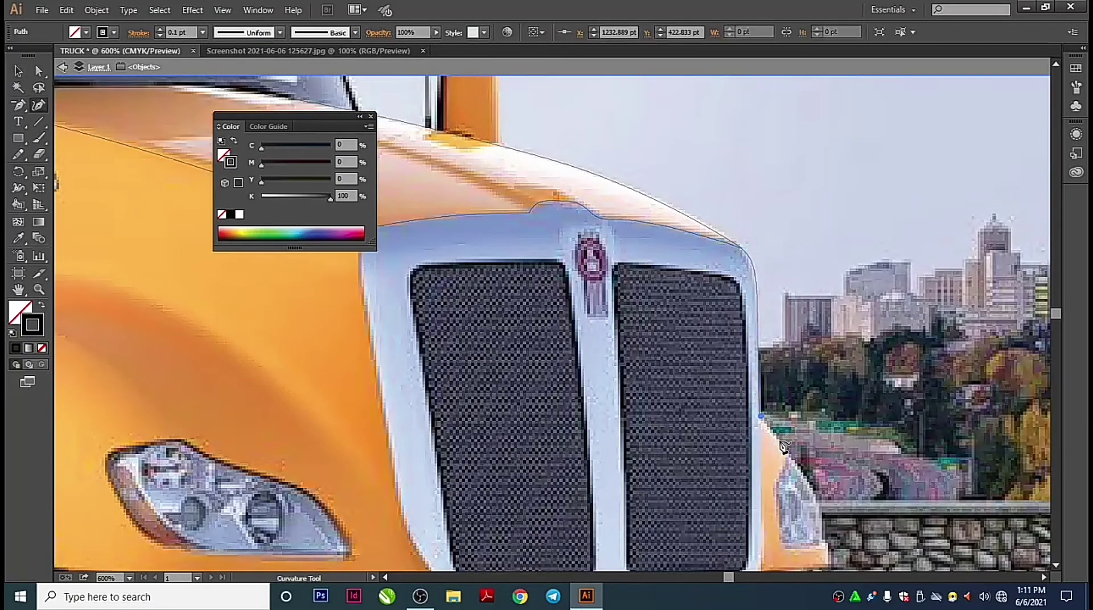
click(819, 496)
click(826, 546)
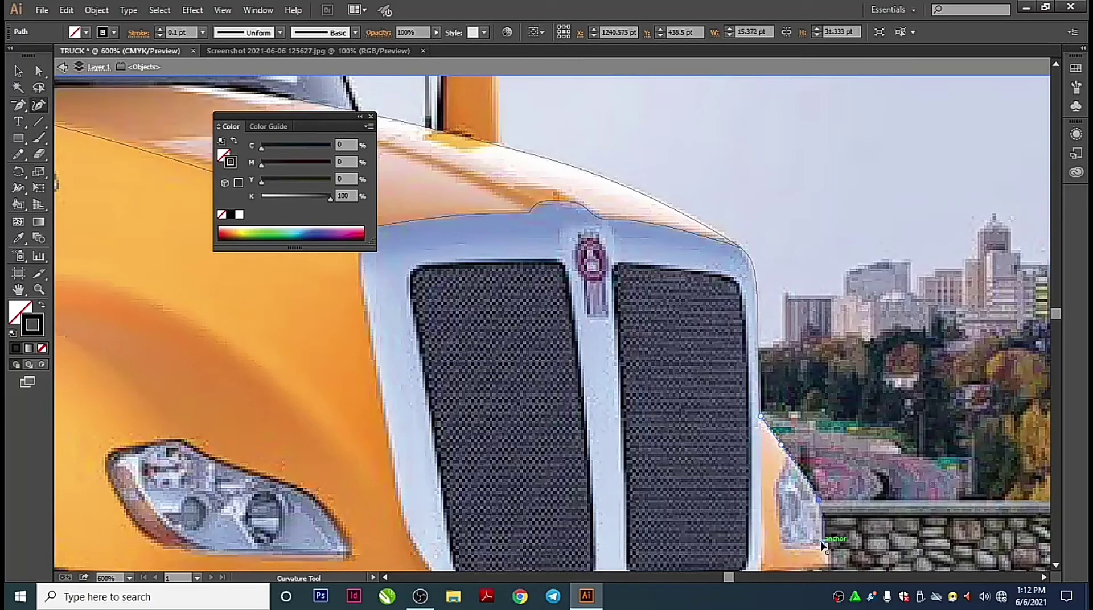
drag(822, 544, 823, 542)
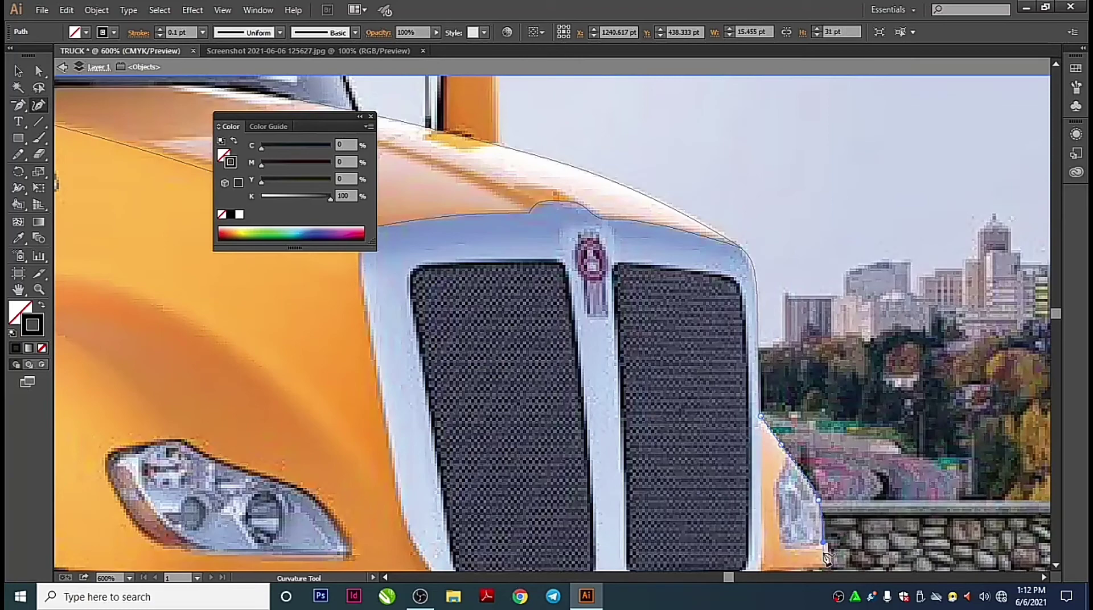
ctrl+click(791, 476)
Draw a short two-anchor path by the headlight corner
scroll(815, 493, down, 3)
click(782, 431)
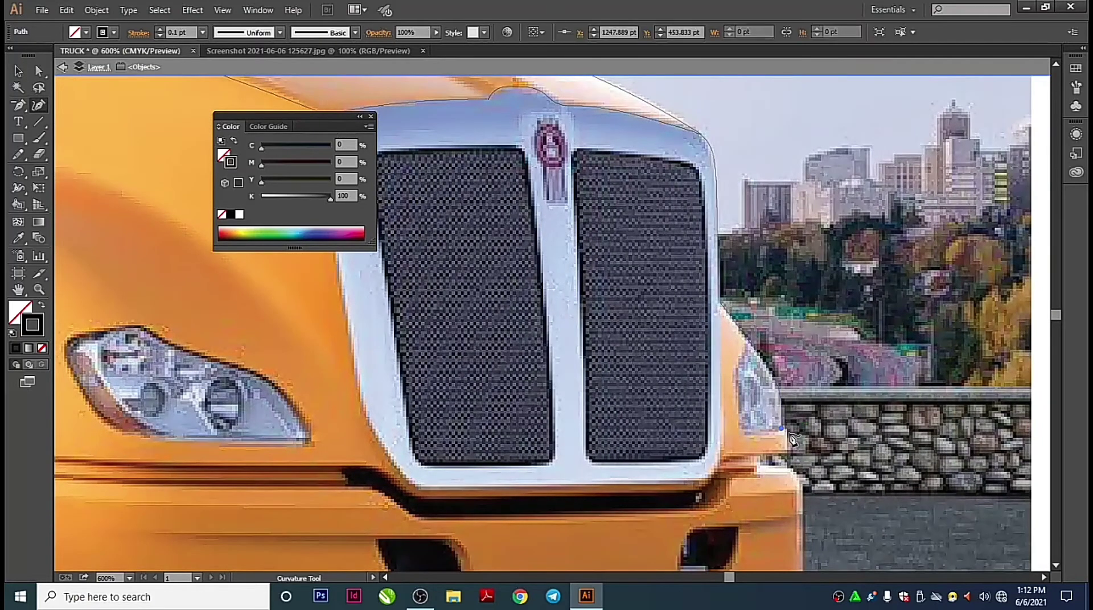
click(791, 450)
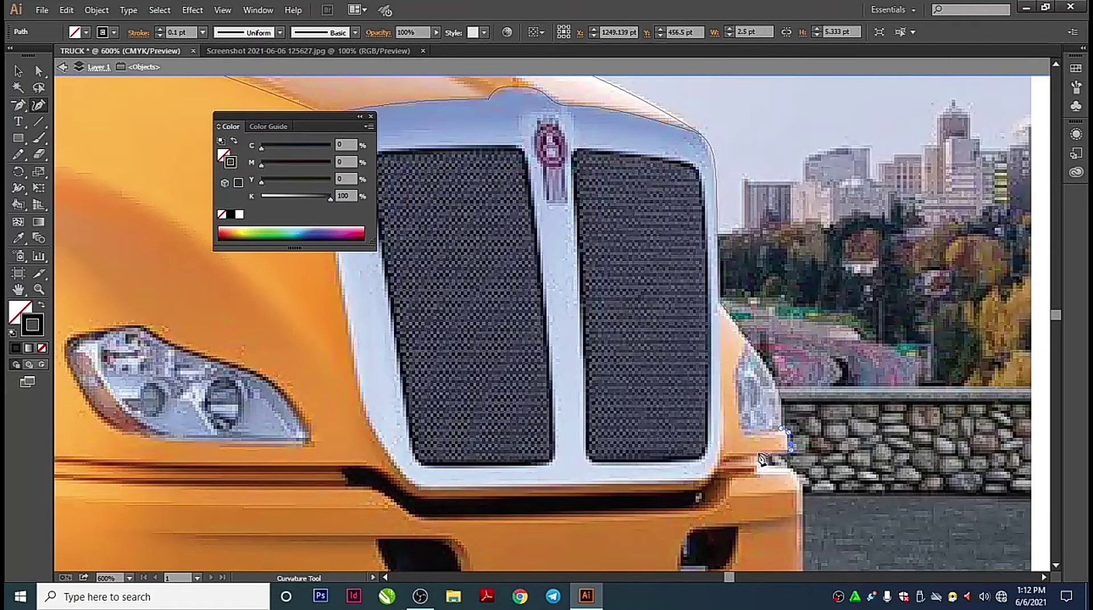
key(v)
click(779, 457)
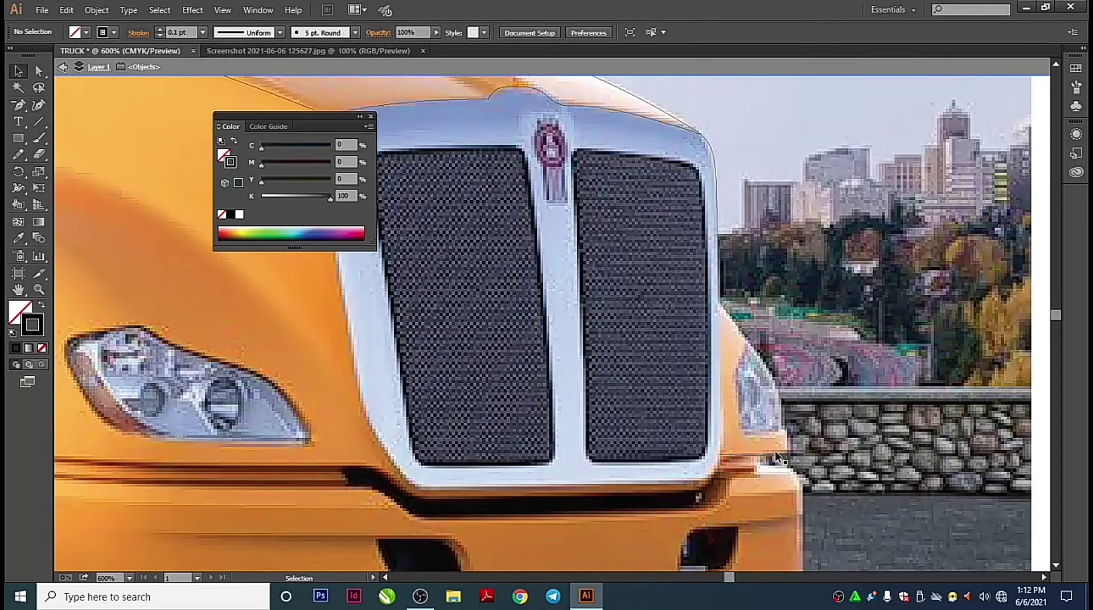
Trace a path from the grille's lower right corner up its right edge
key(shift+grave)
click(717, 452)
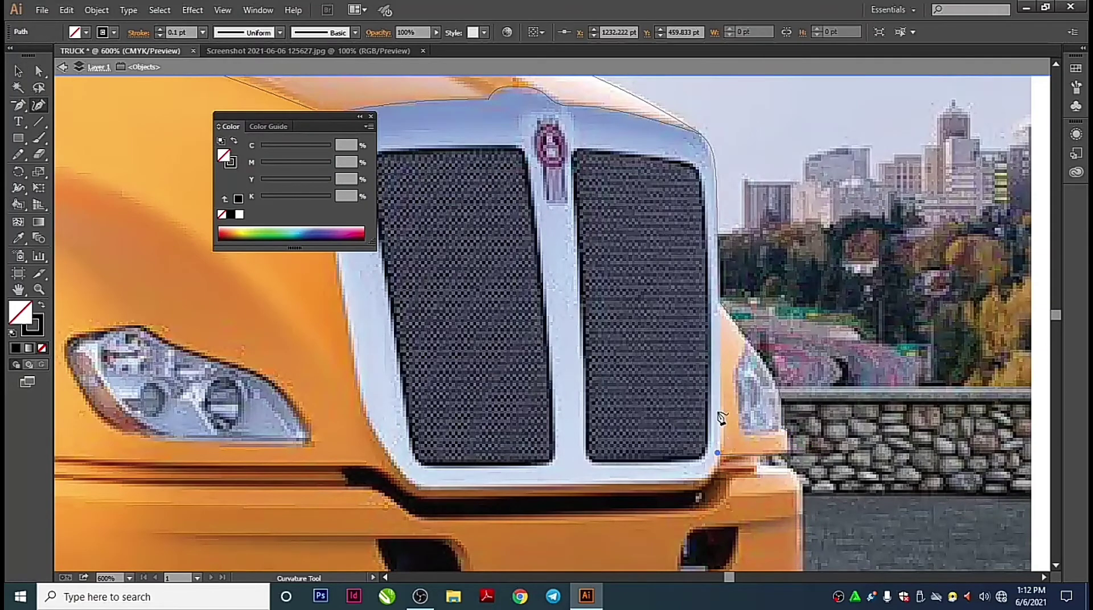
click(715, 405)
click(720, 403)
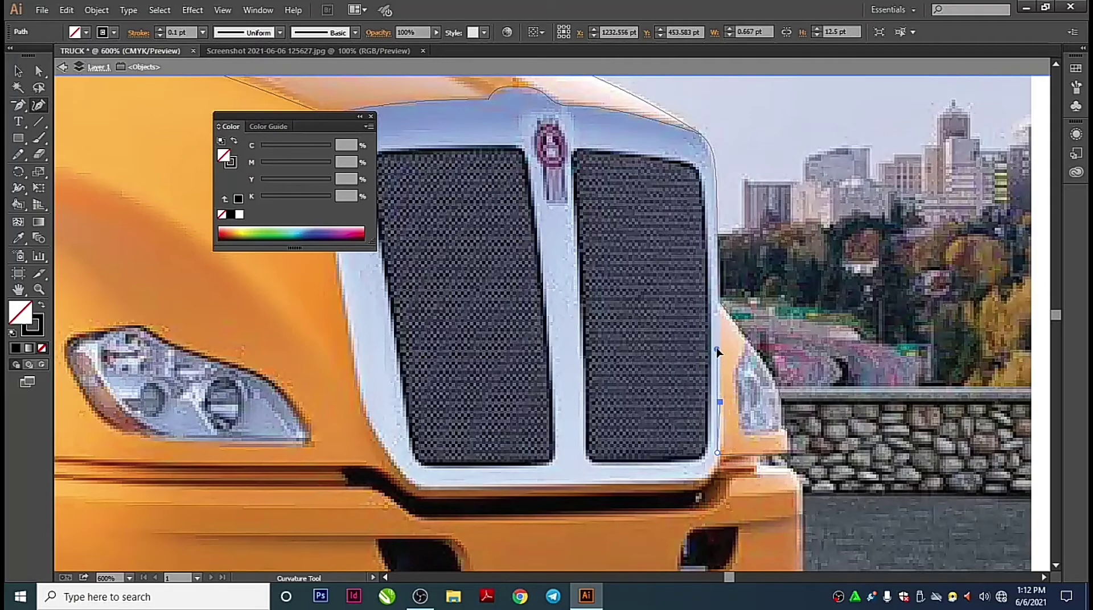
click(722, 305)
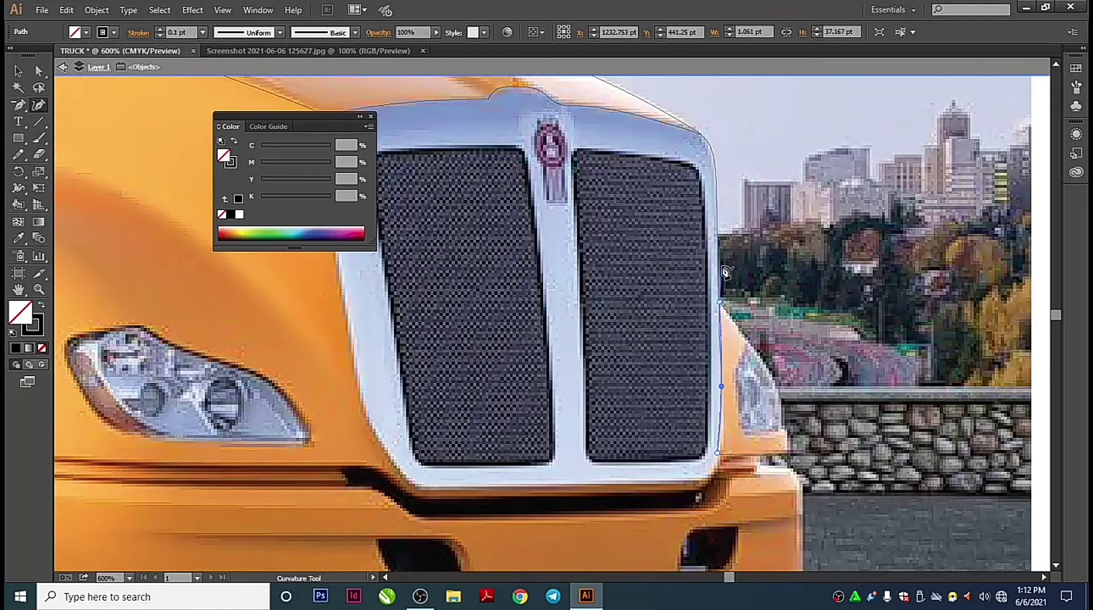
key(v)
click(722, 451)
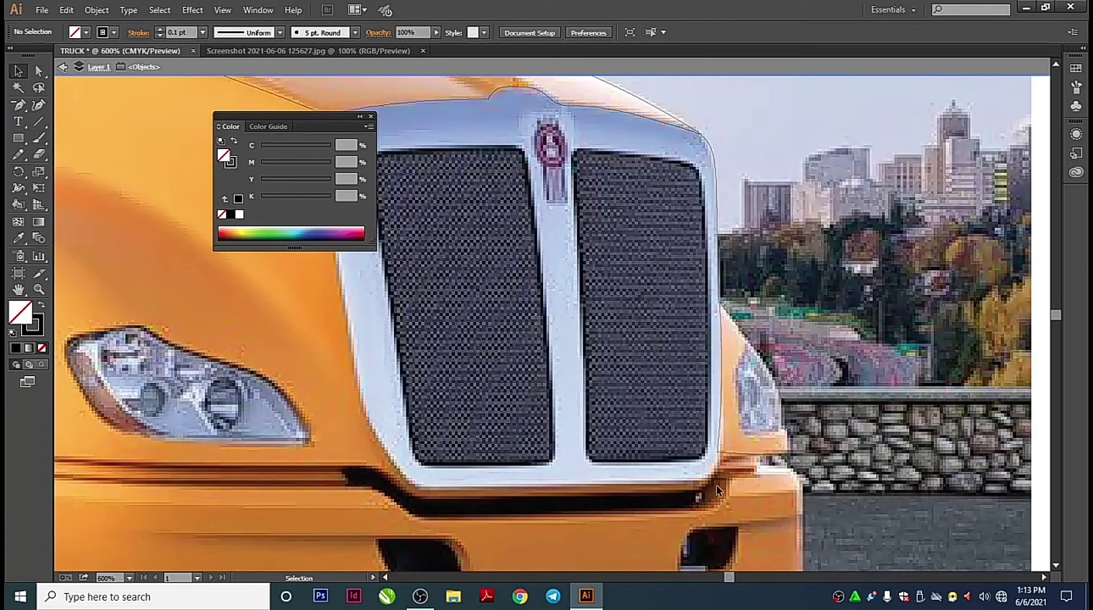
Exit isolation mode and delete the stray right-side path
double_click(722, 479)
click(719, 428)
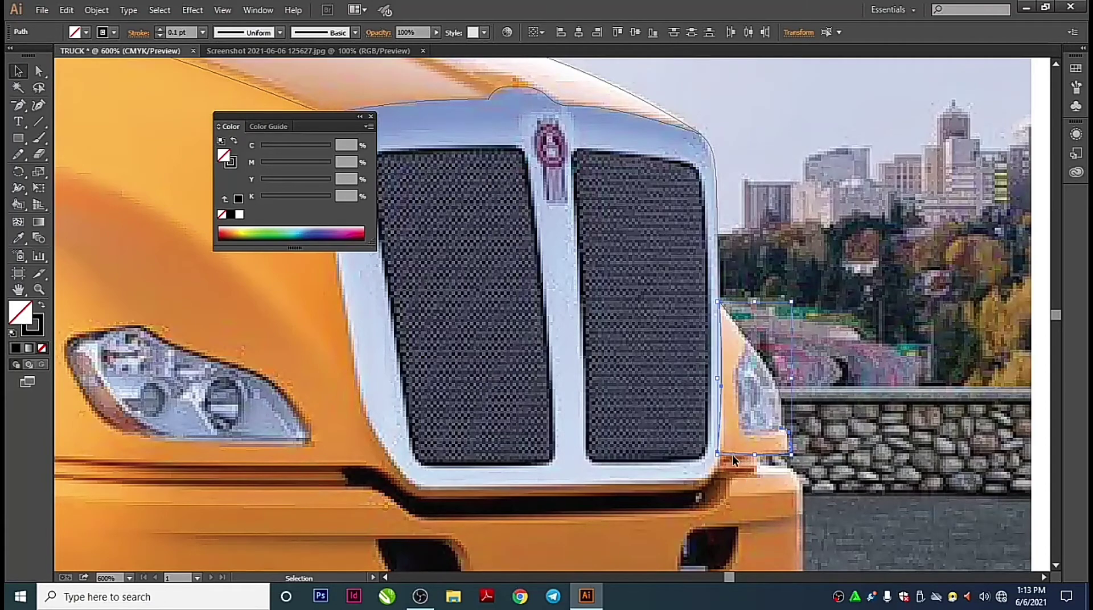
right_click(732, 455)
click(757, 315)
Zoom in on the grille's lower corner and select the outline path to continue
key(shift+grave)
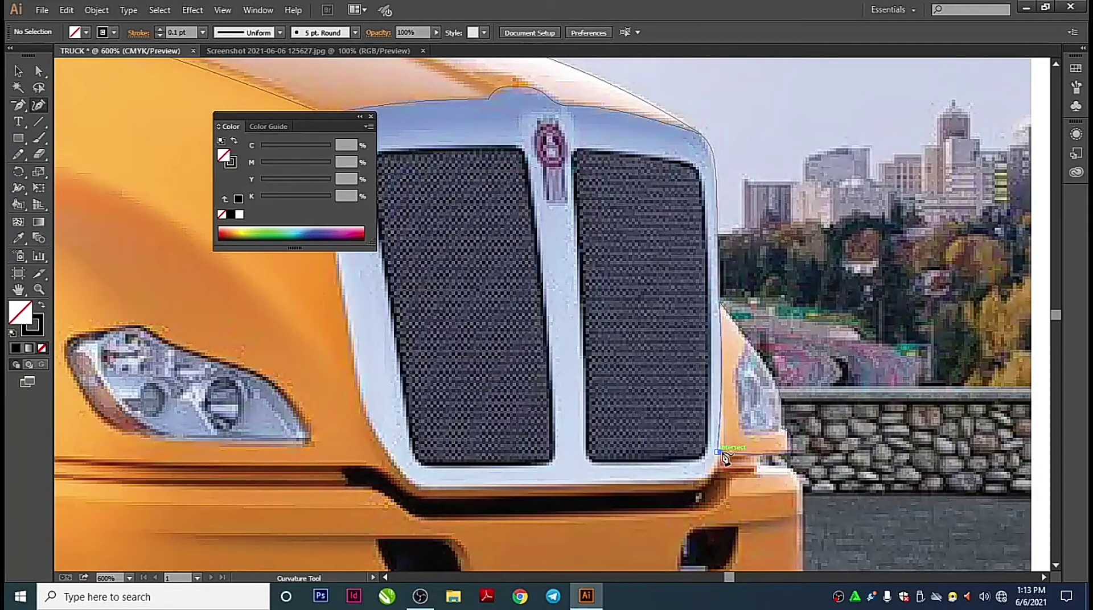
click(723, 455)
key(v)
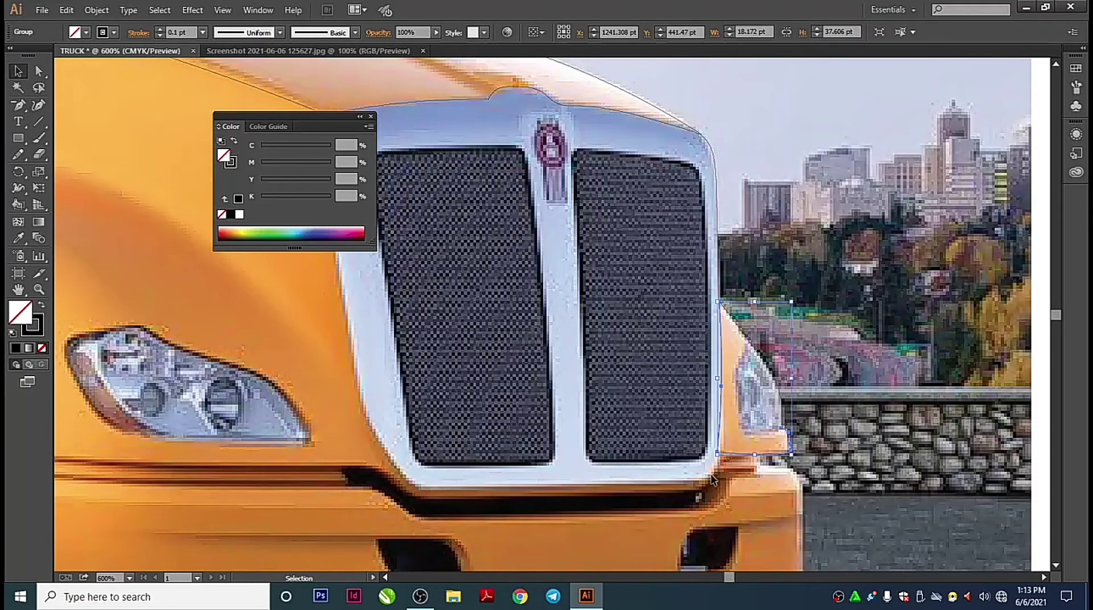
key(shift+grave)
scroll(718, 456, up, 2)
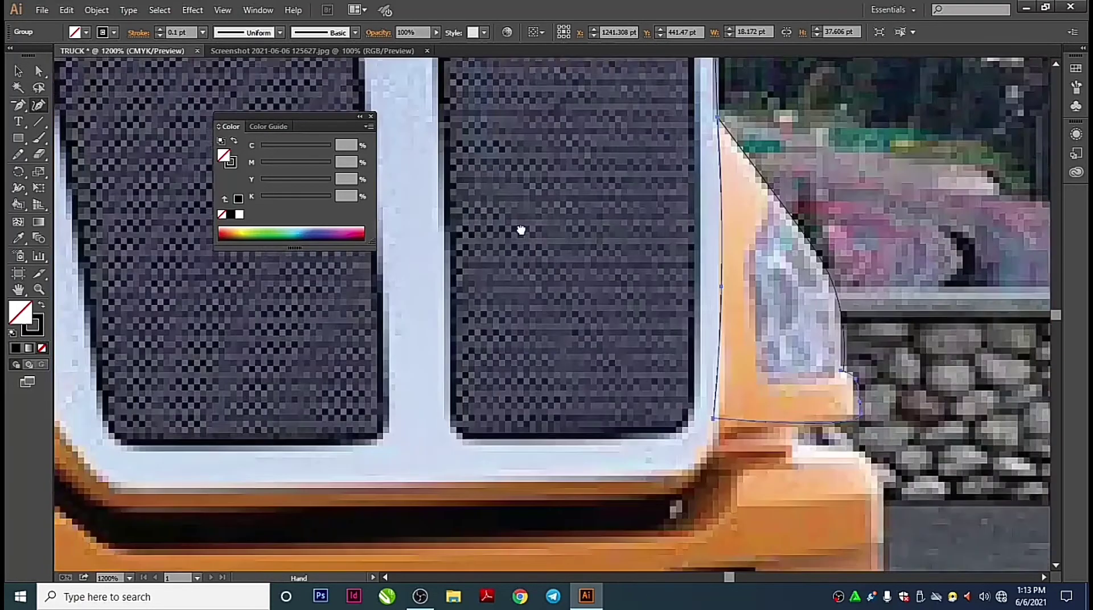
drag(521, 229, 504, 202)
key(v)
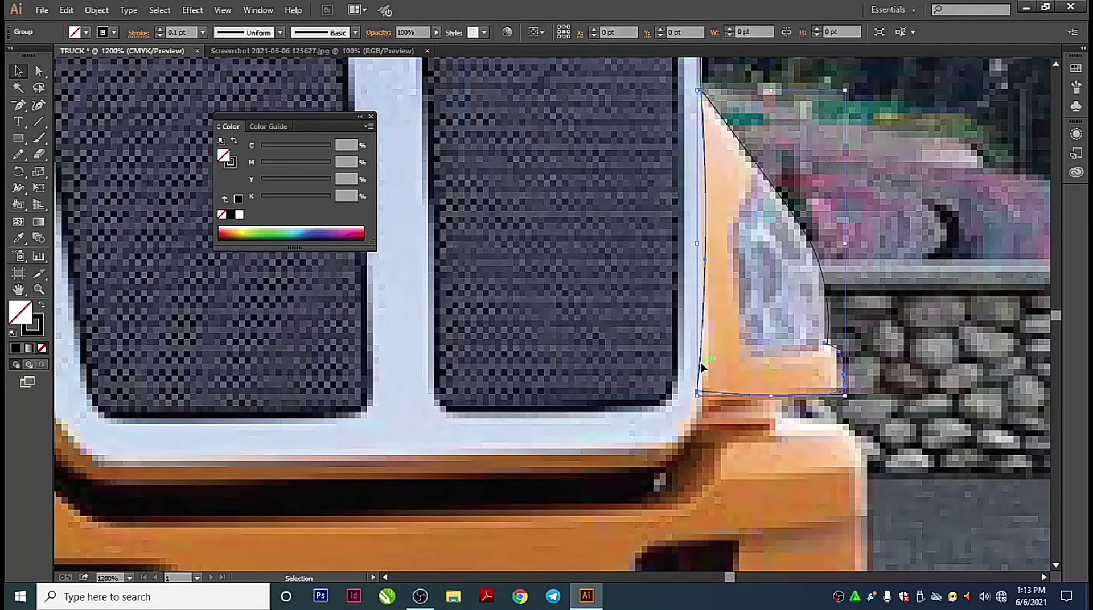
click(827, 343)
Remove a stray anchor from the bumper line and reselect the bumper outline
key(shift+grave)
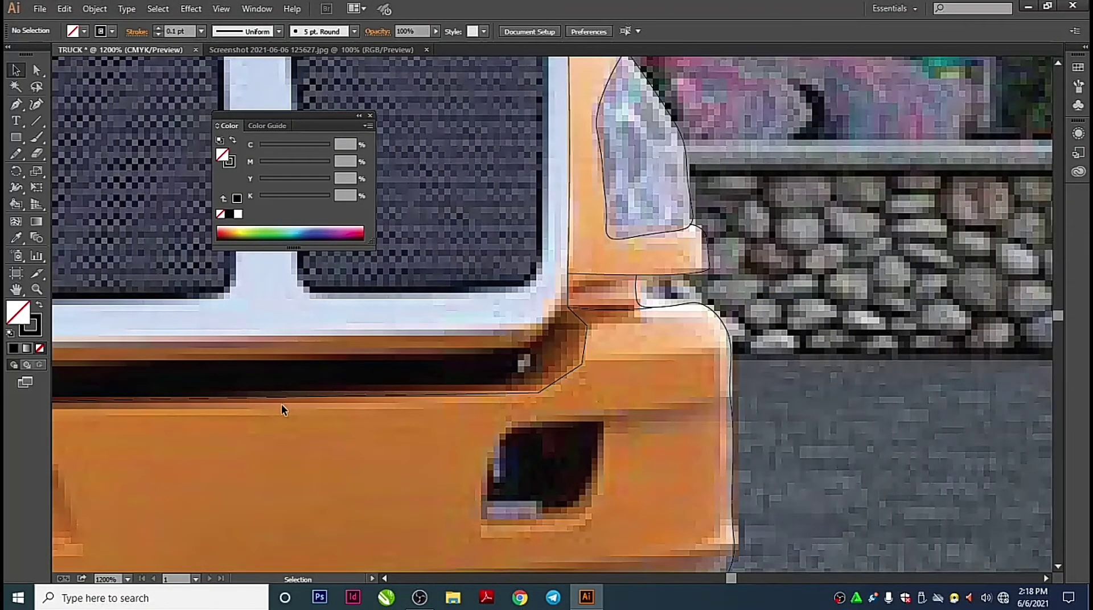
key(shift+grave)
scroll(421, 393, left, 4)
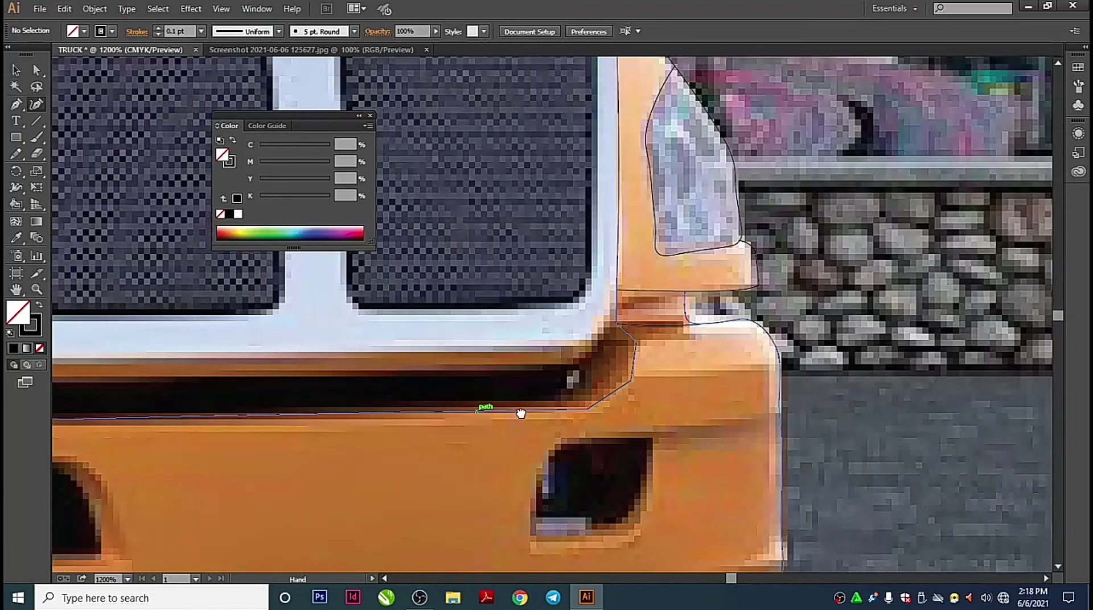
scroll(421, 393, up, 1)
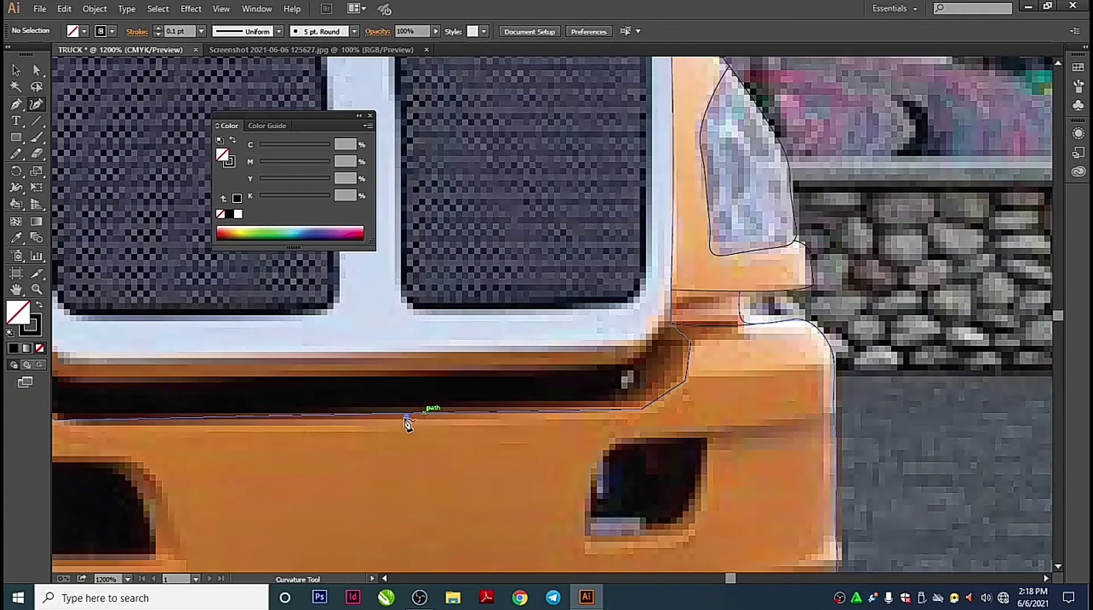
click(400, 420)
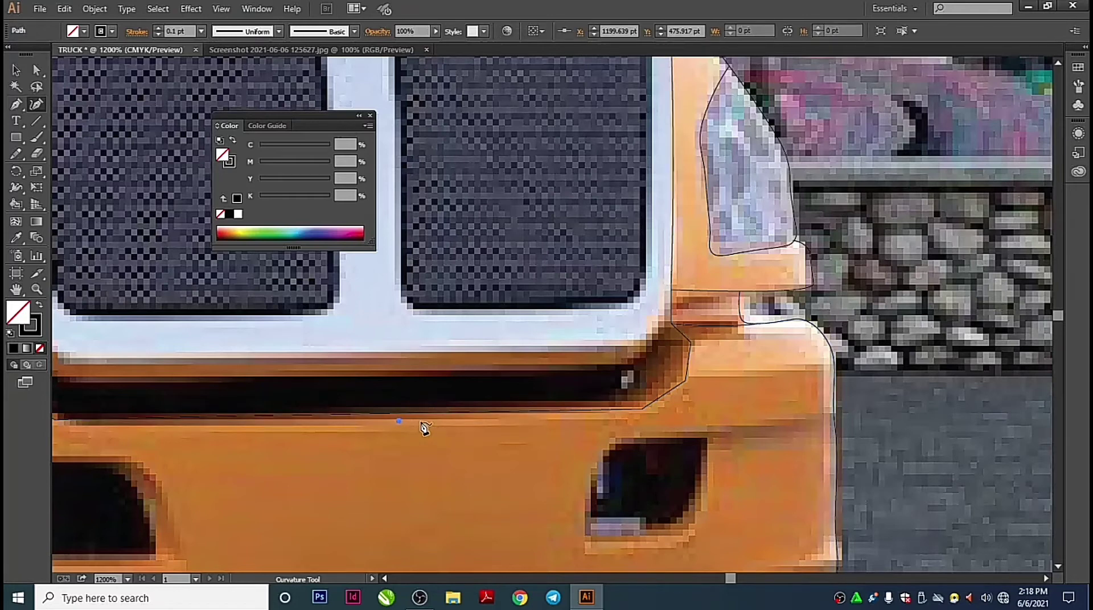
key(Delete)
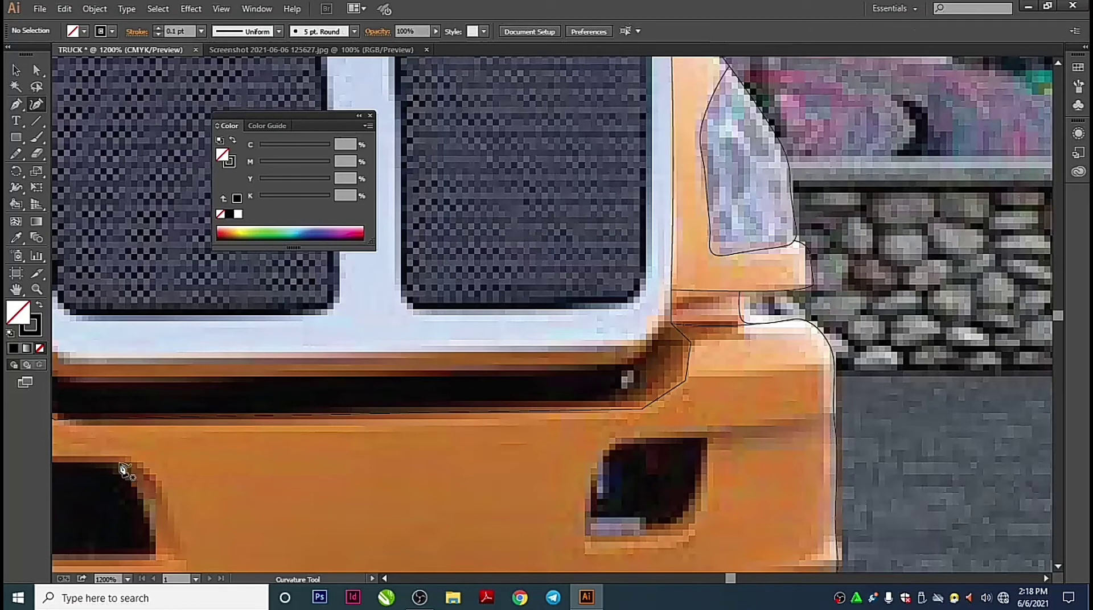
key(v)
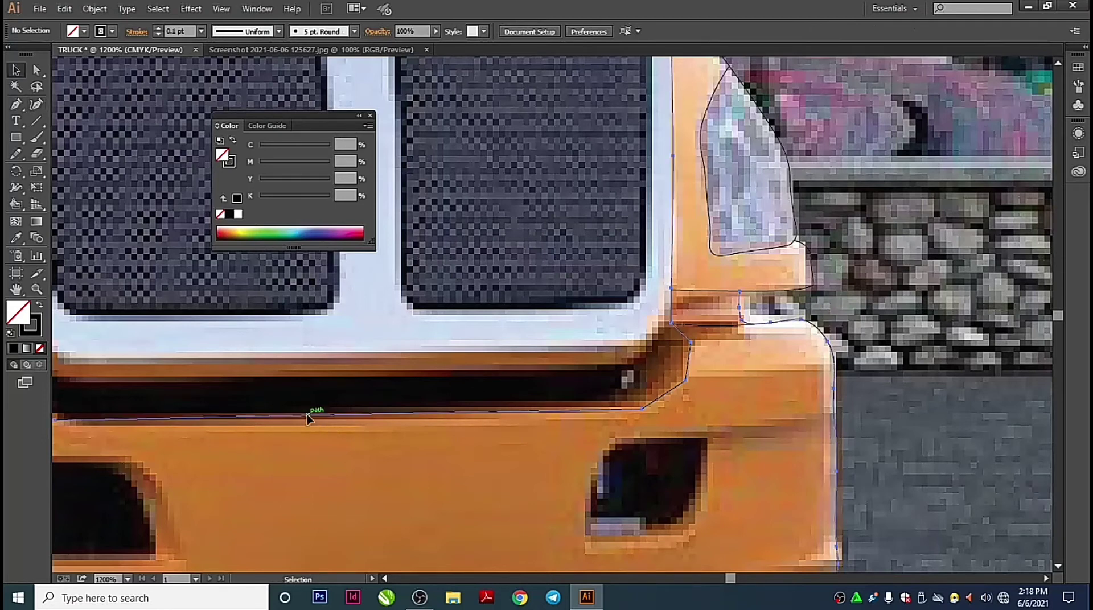
click(306, 418)
Add anchors along the bumper's top edge to round its corner into the grille
key(shift+grave)
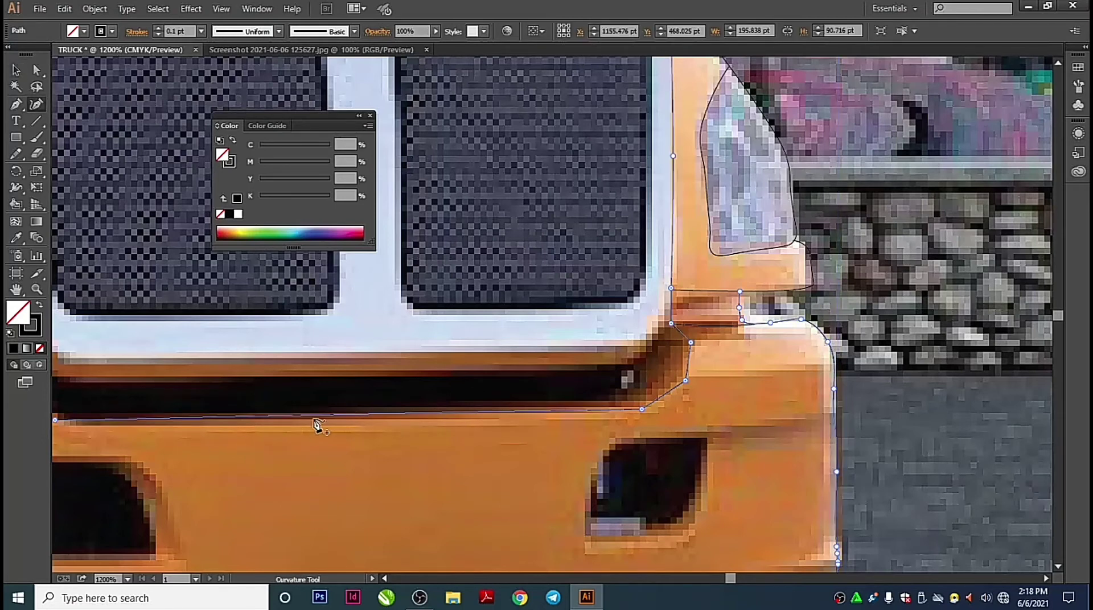
click(328, 420)
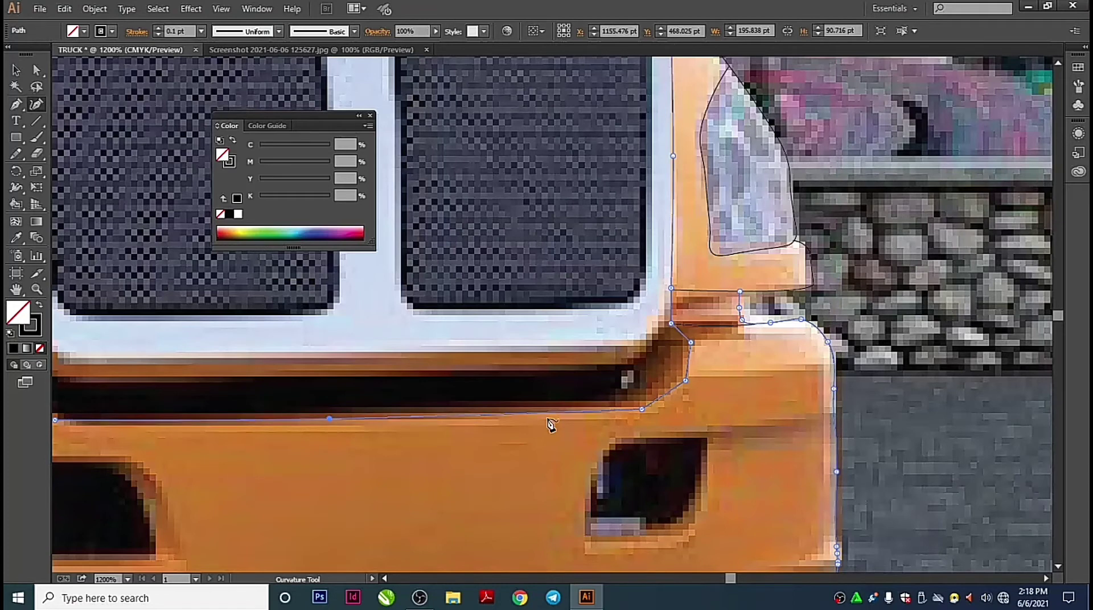
click(672, 397)
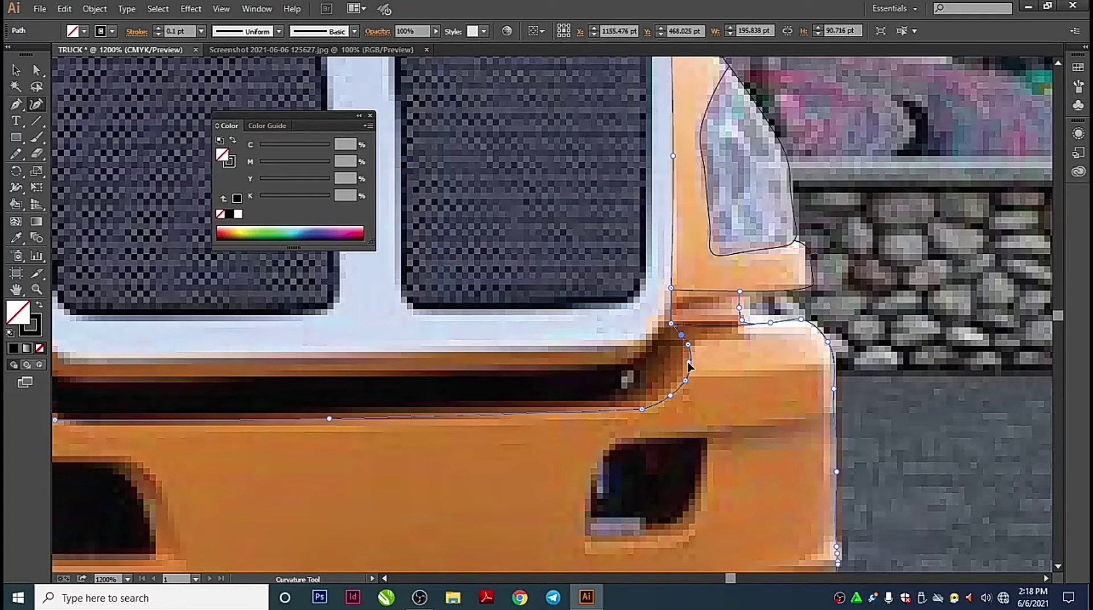
click(688, 365)
click(669, 395)
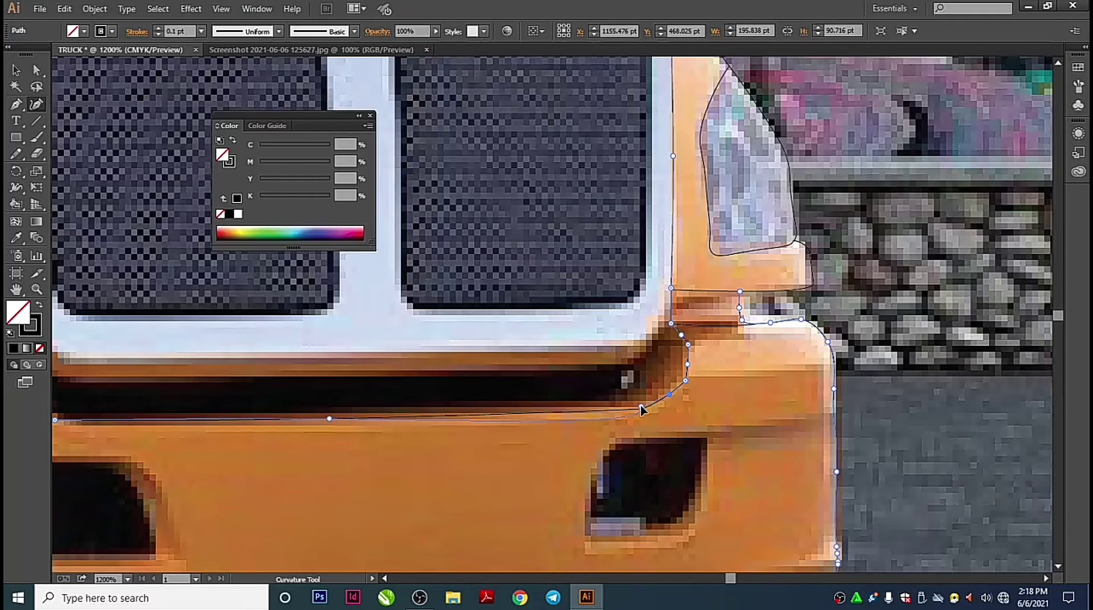
click(606, 410)
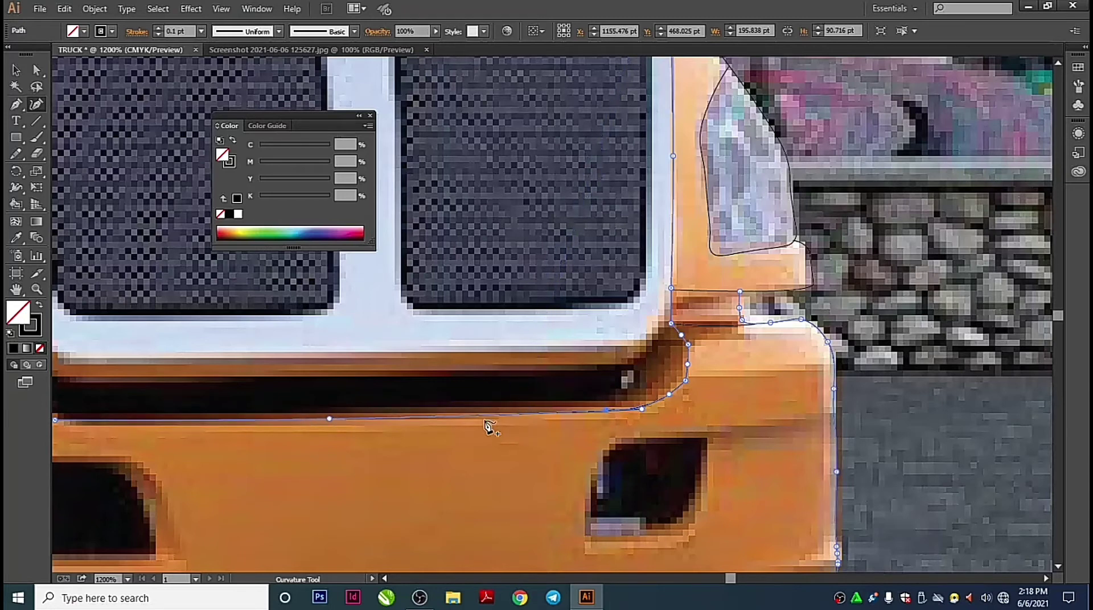
Nudge one bumper top-edge anchor right and add an anchor where it dips beneath the grille
drag(421, 424, 830, 442)
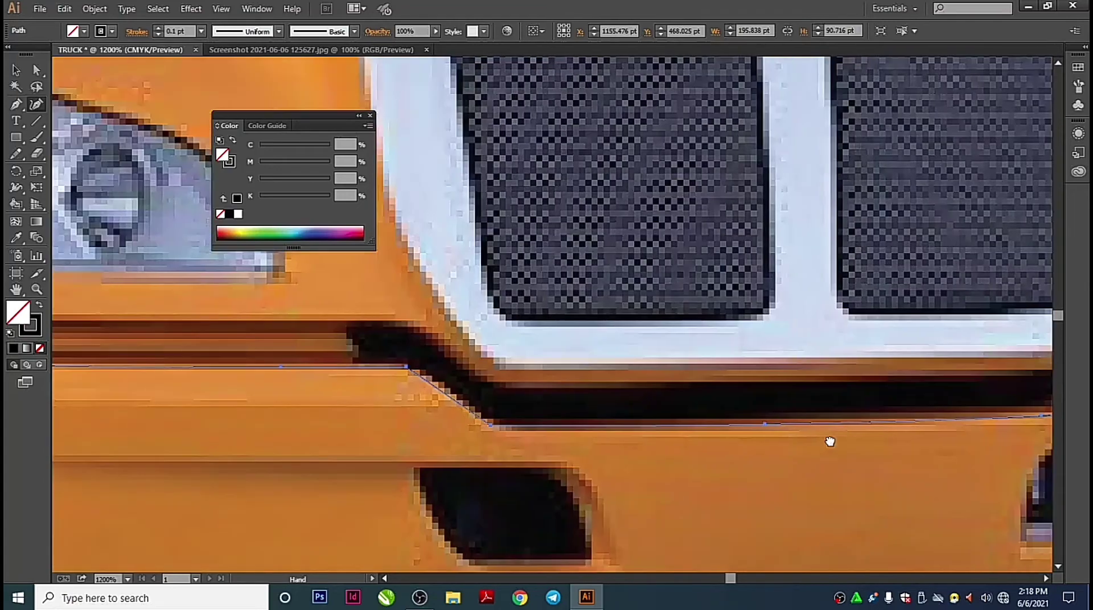
click(621, 427)
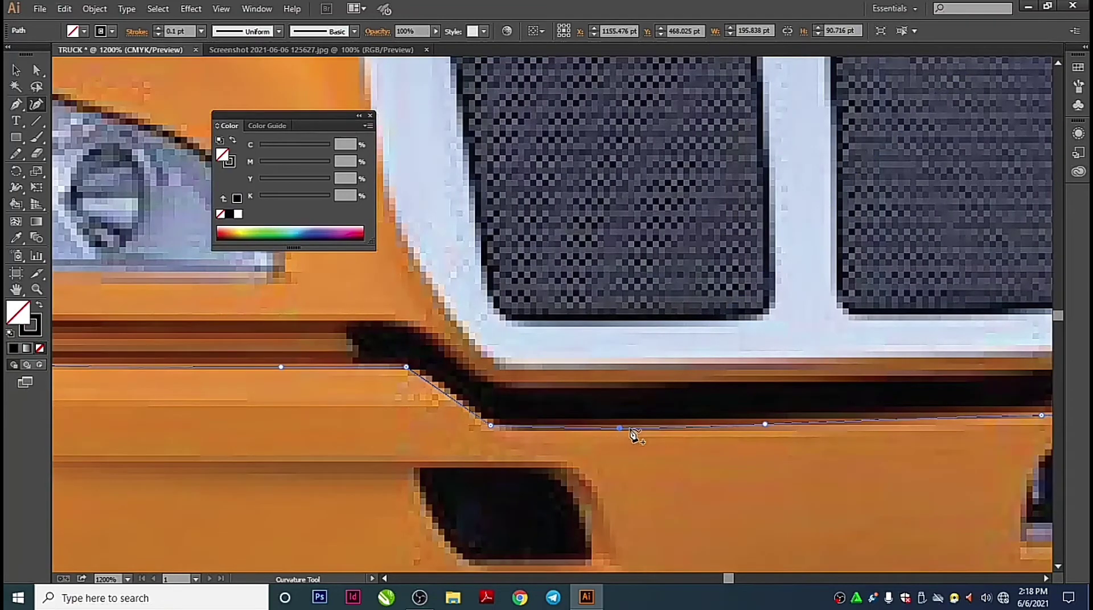
drag(765, 425, 771, 426)
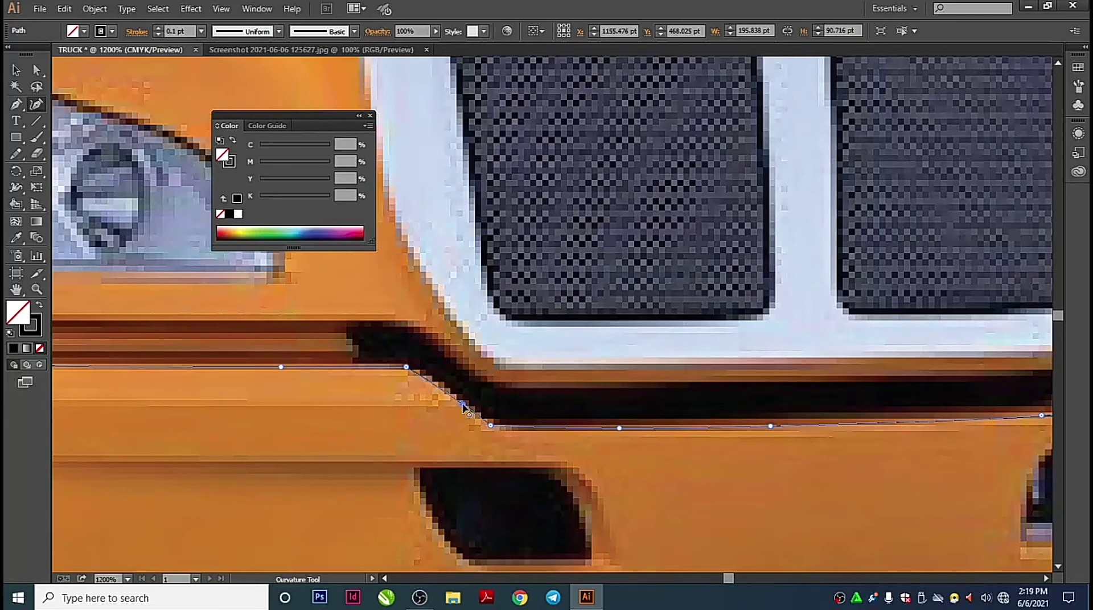
click(350, 368)
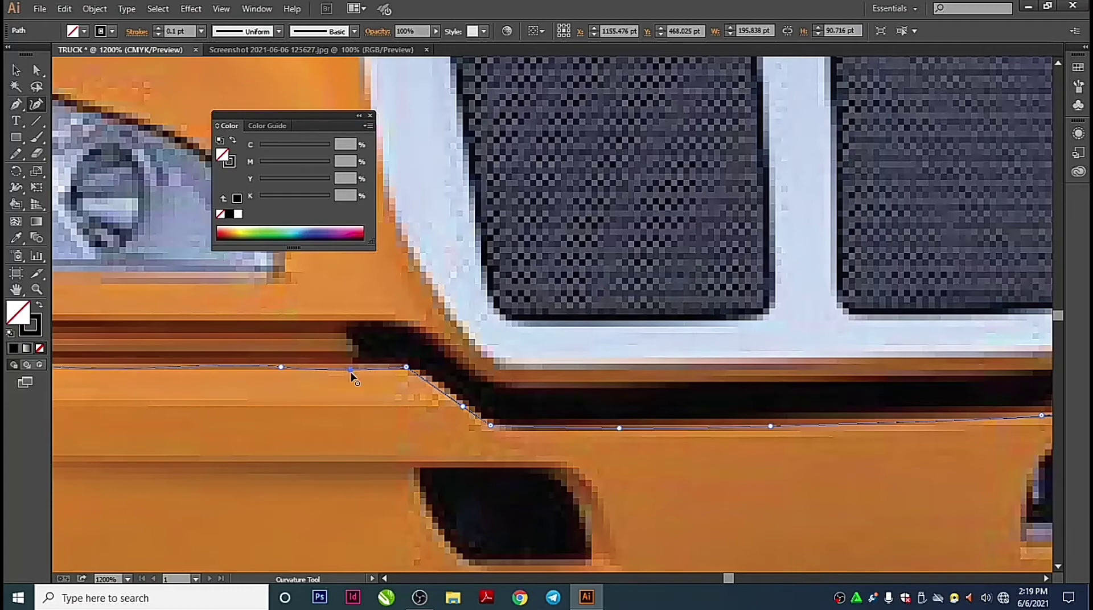
key(Delete)
Nudge the bumper outline's top-left corner point tighter against the tyre edge
key(ctrl+minus)
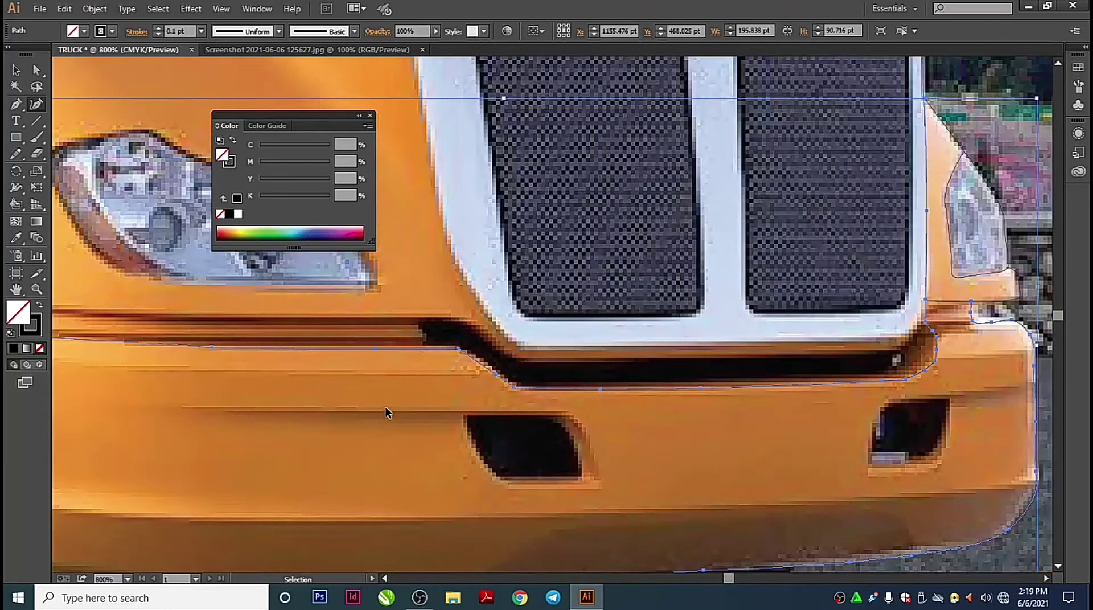
drag(428, 414, 628, 440)
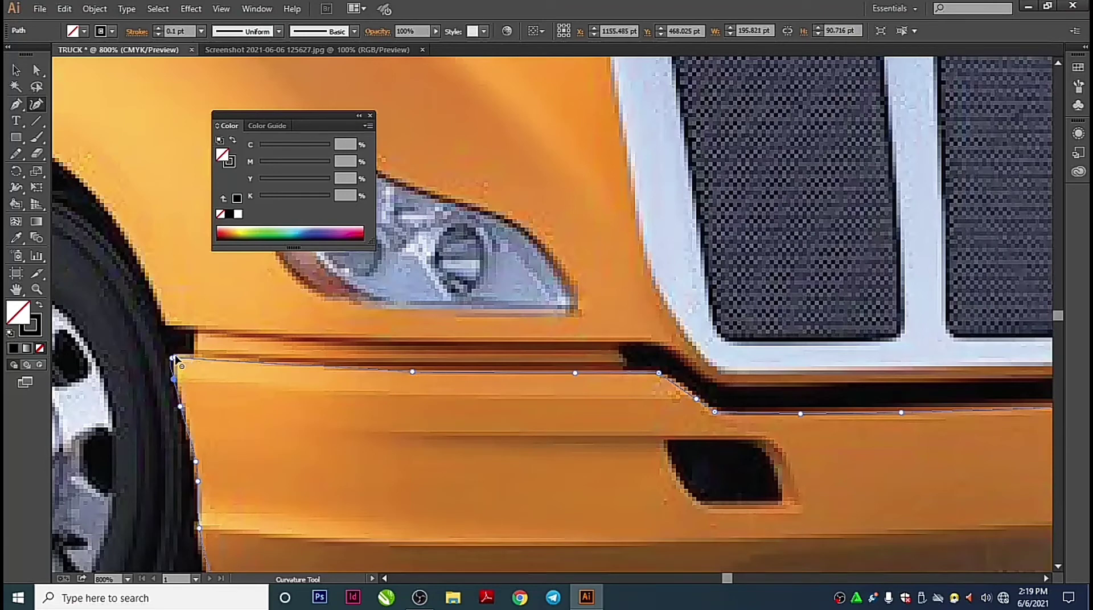
click(180, 357)
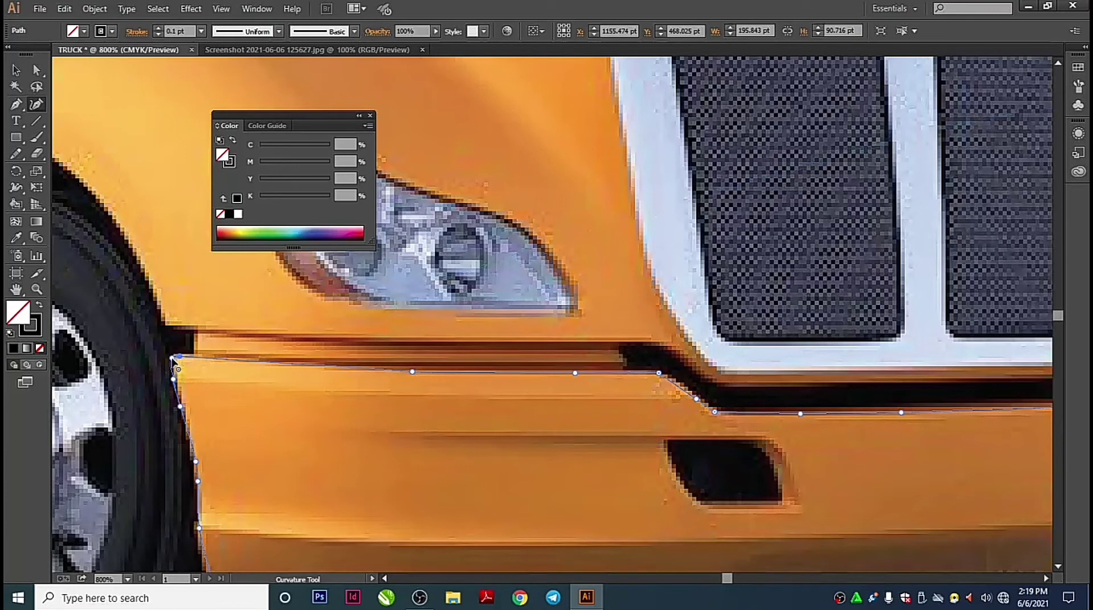
drag(174, 359, 174, 357)
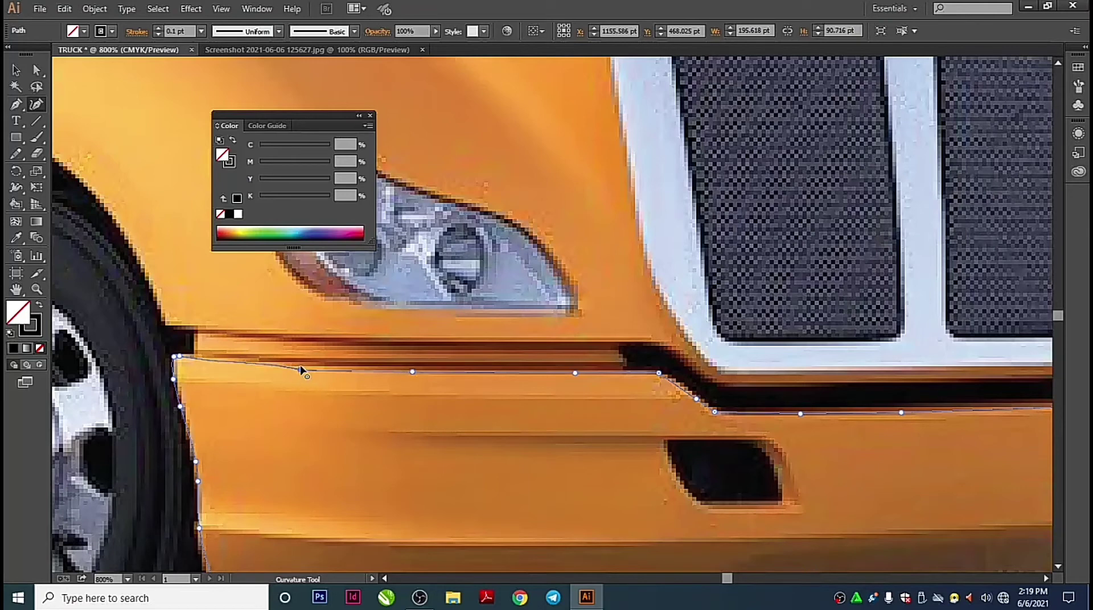
key(ctrl)
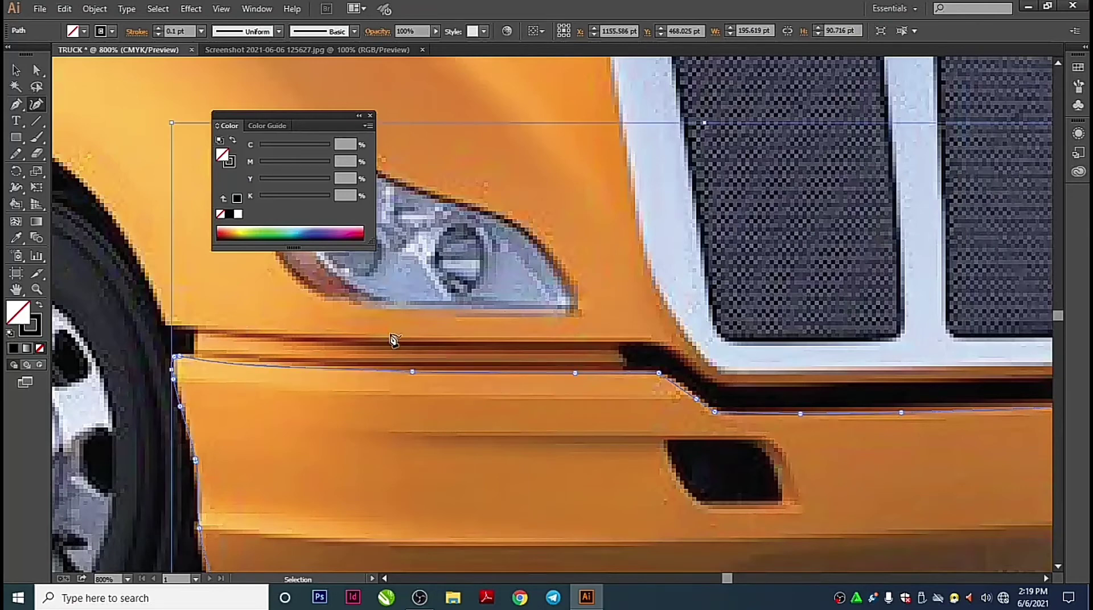
click(169, 327)
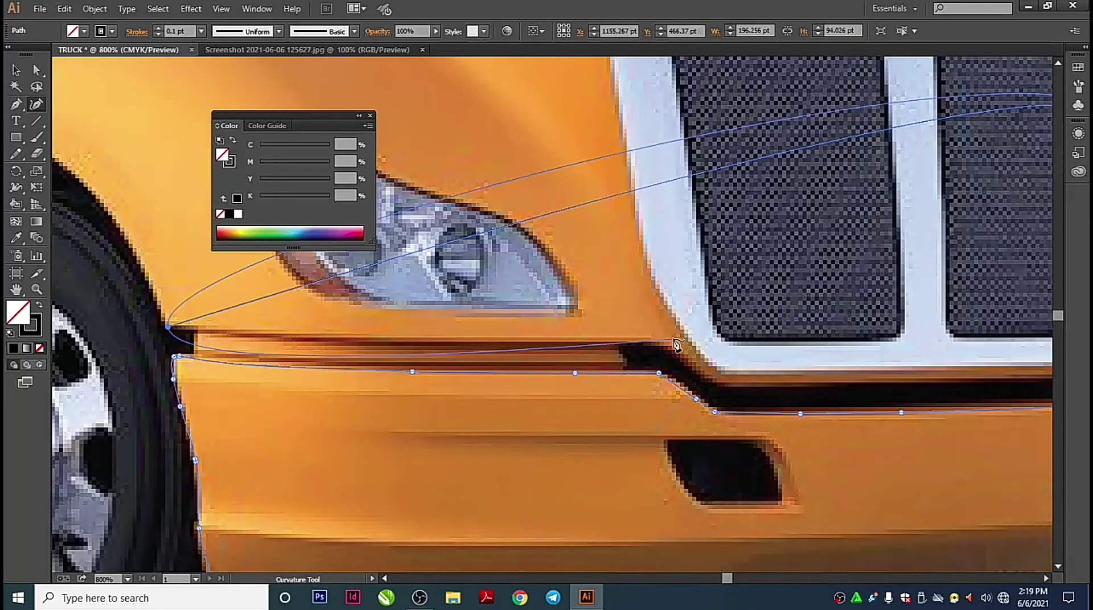
key(Escape)
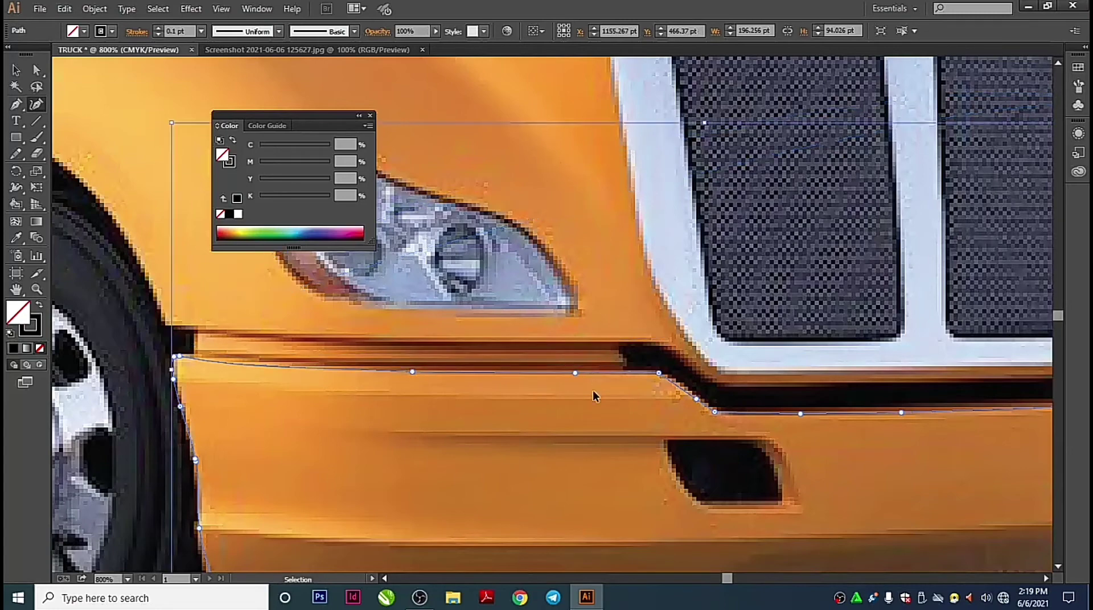
Check the bumper's right end, deselect the outline and zoom out
drag(551, 421, 447, 334)
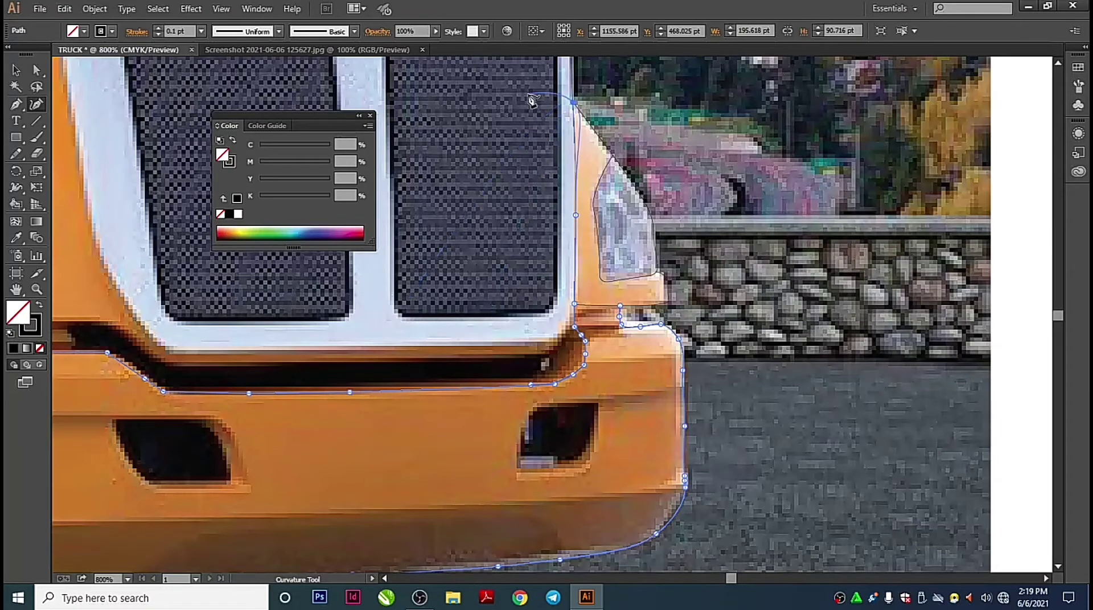
key(v)
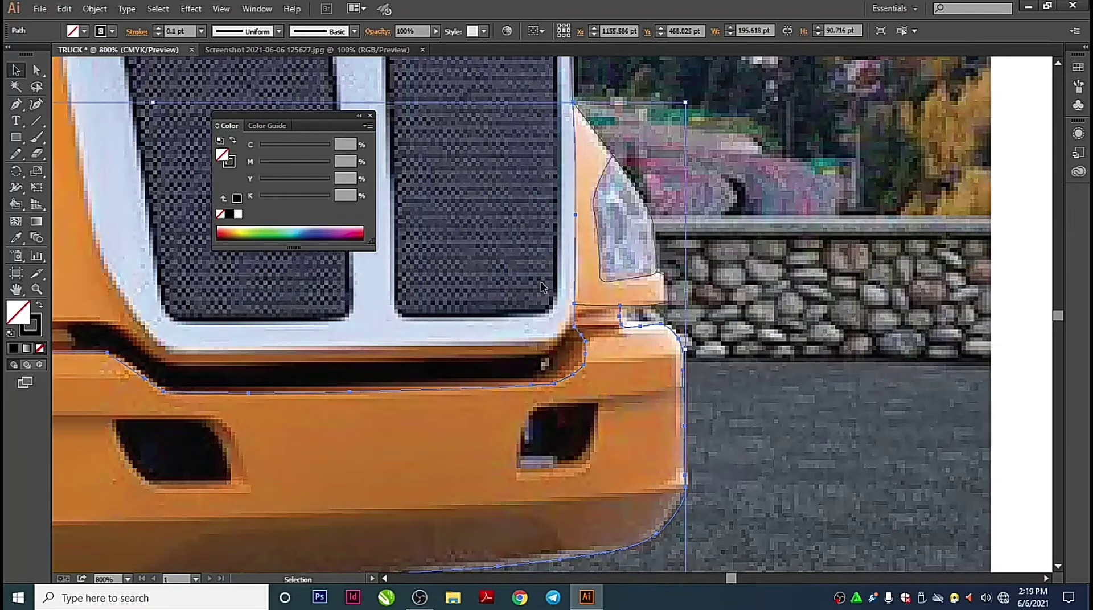
click(649, 482)
key(ctrl+minus)
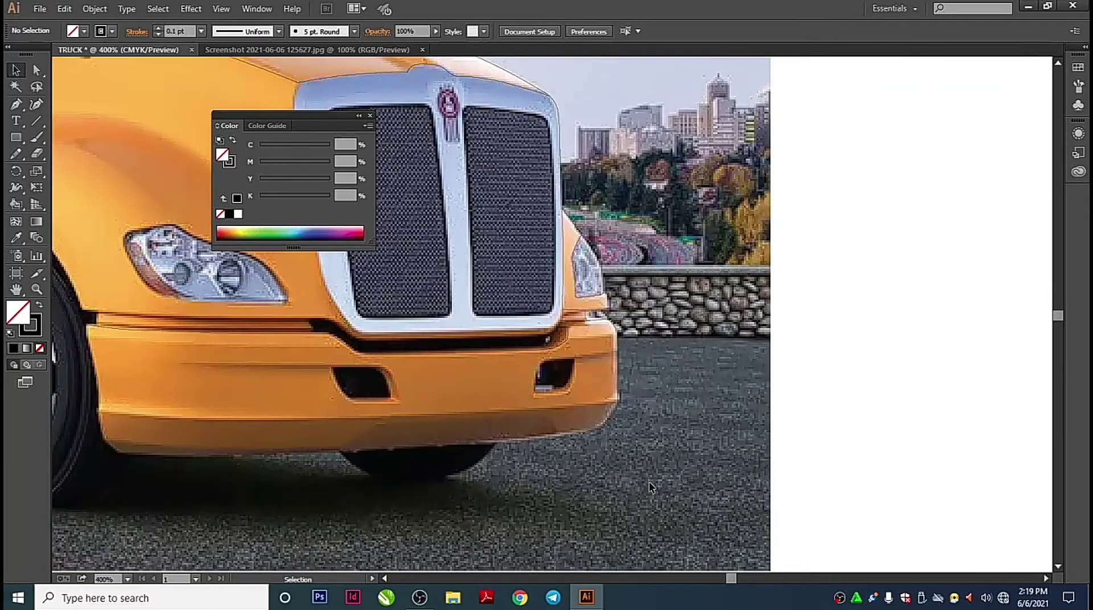
Start a Curvature line from the wheel arch to the crease under the grille
scroll(649, 481, up, 2)
scroll(582, 503, left, 5)
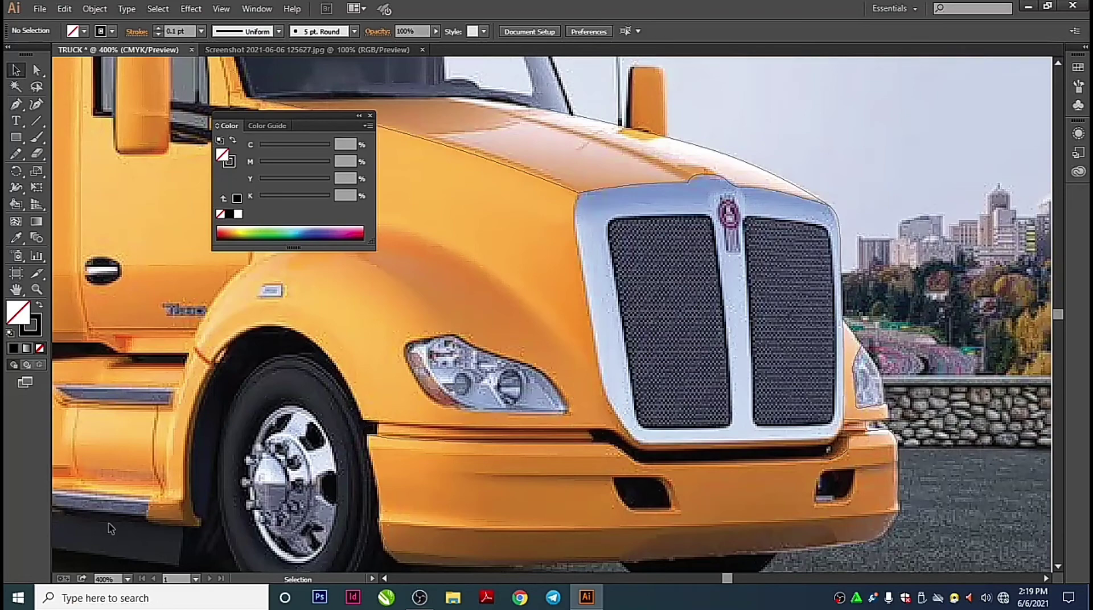
key(shift+grave)
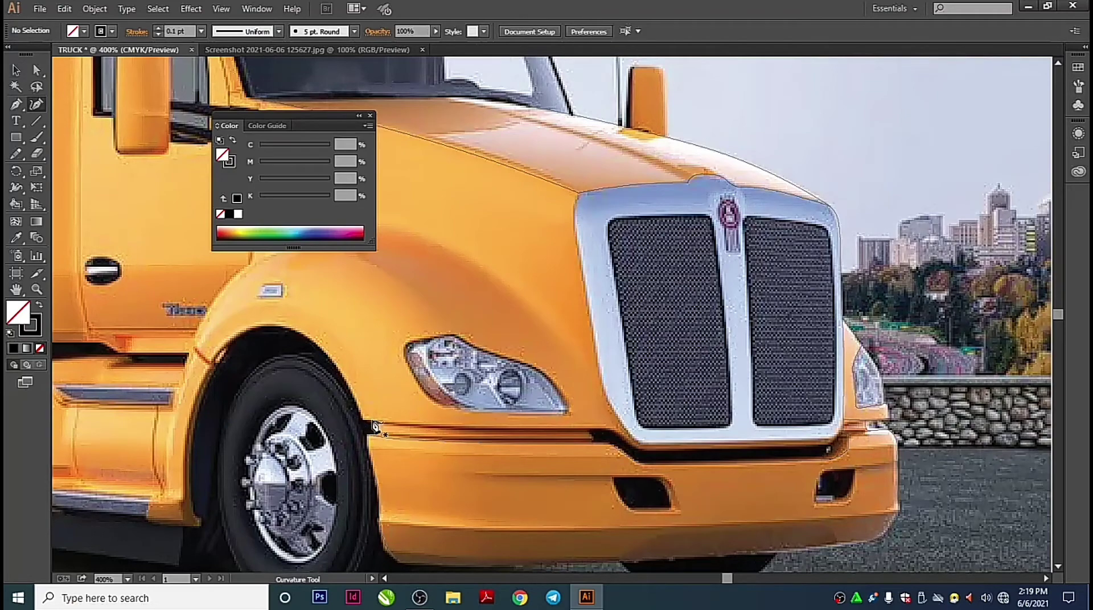
click(365, 422)
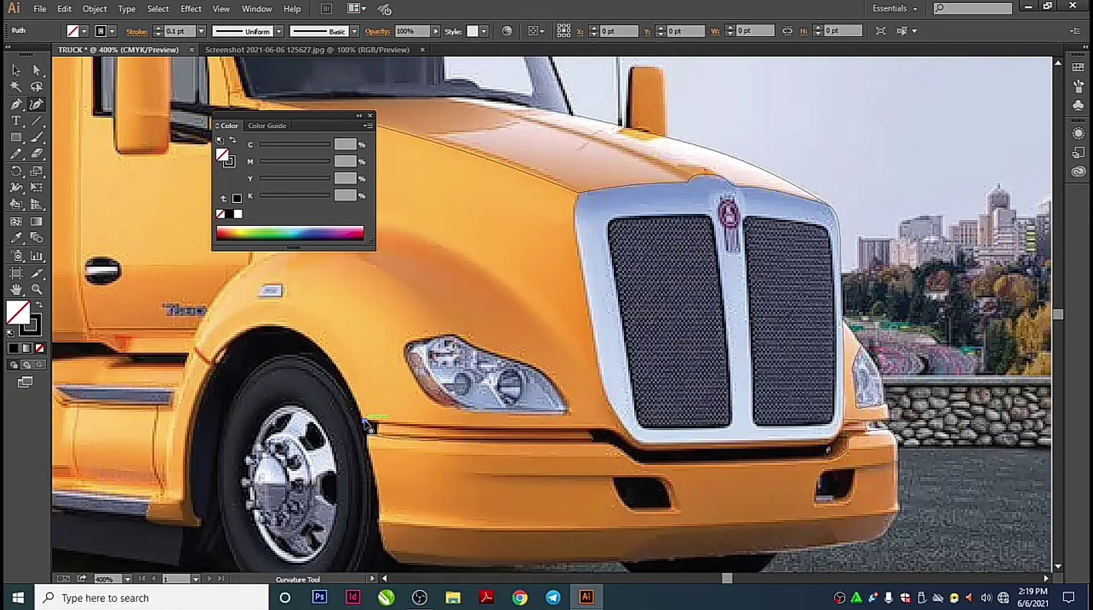
click(610, 429)
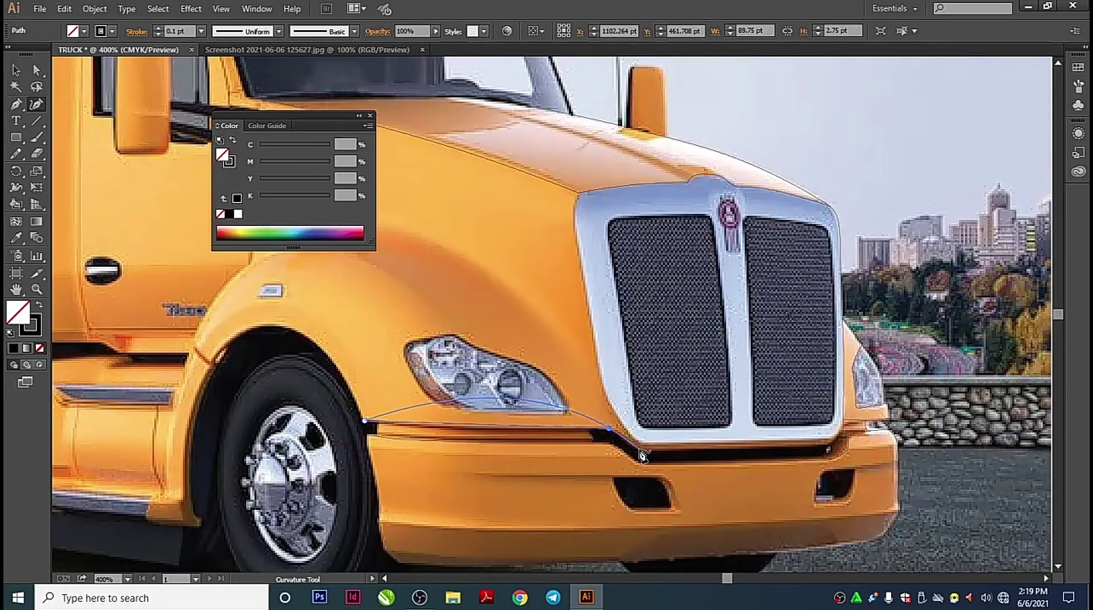
key(Escape)
click(503, 430)
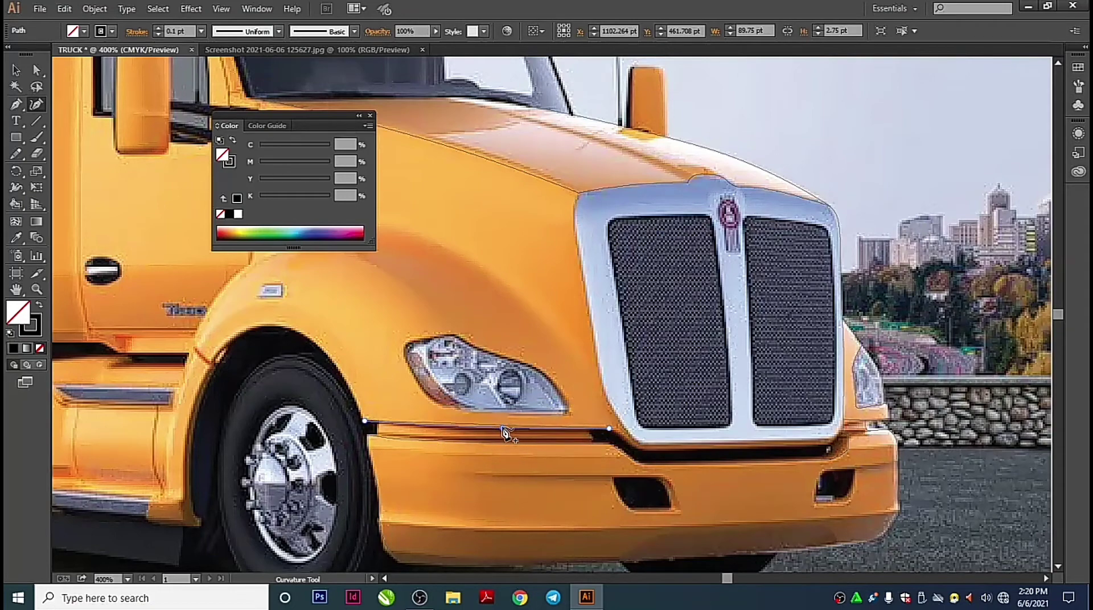
Extend the line down the crease and adjust its points to fit the bumper edge
click(642, 451)
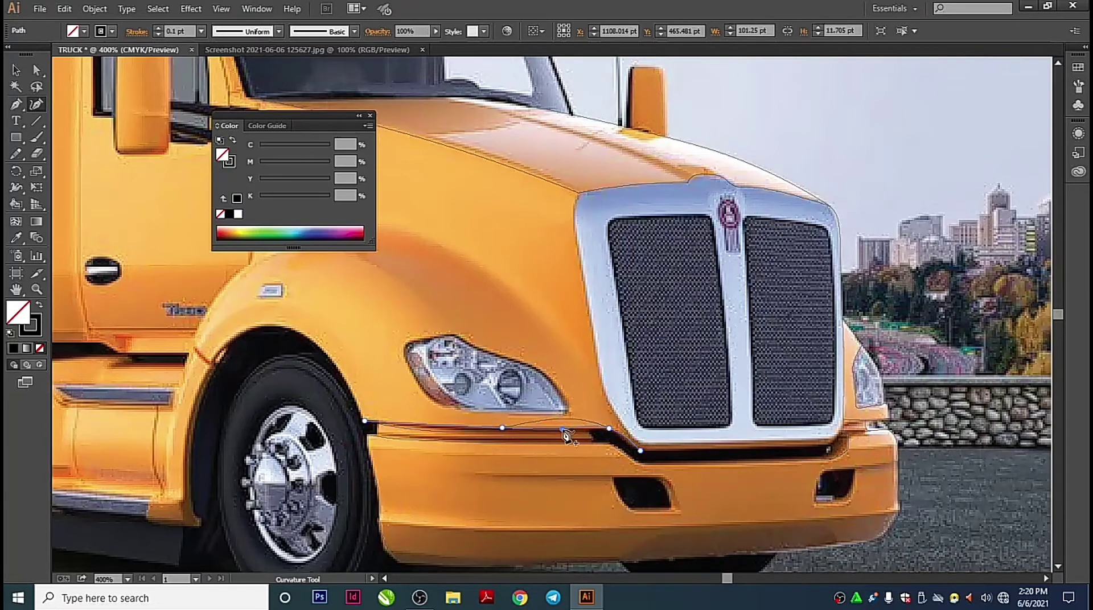
click(563, 429)
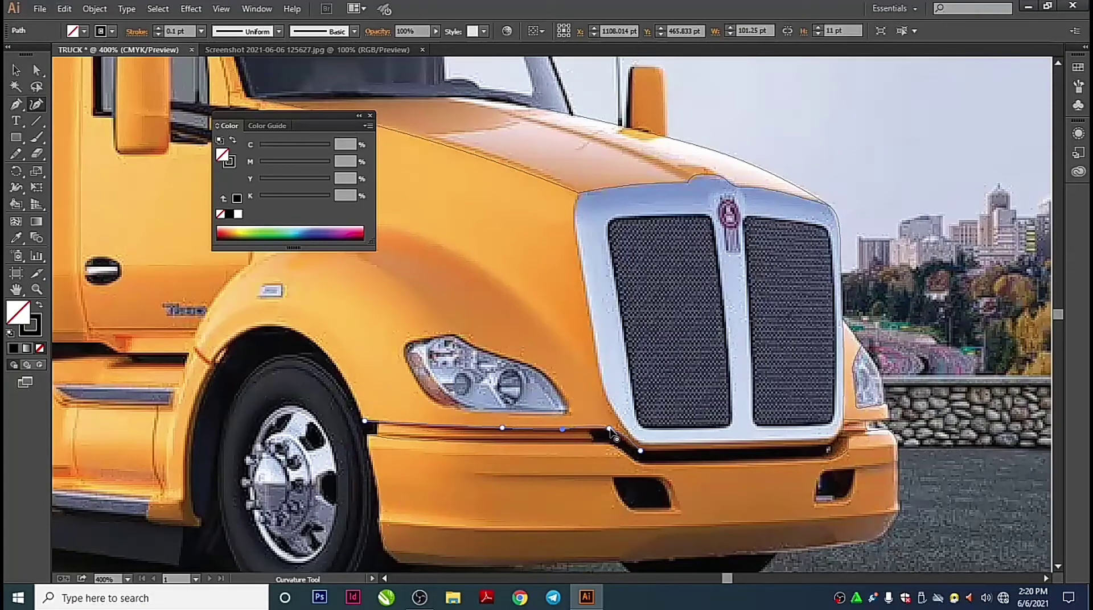
drag(610, 428, 615, 434)
click(593, 427)
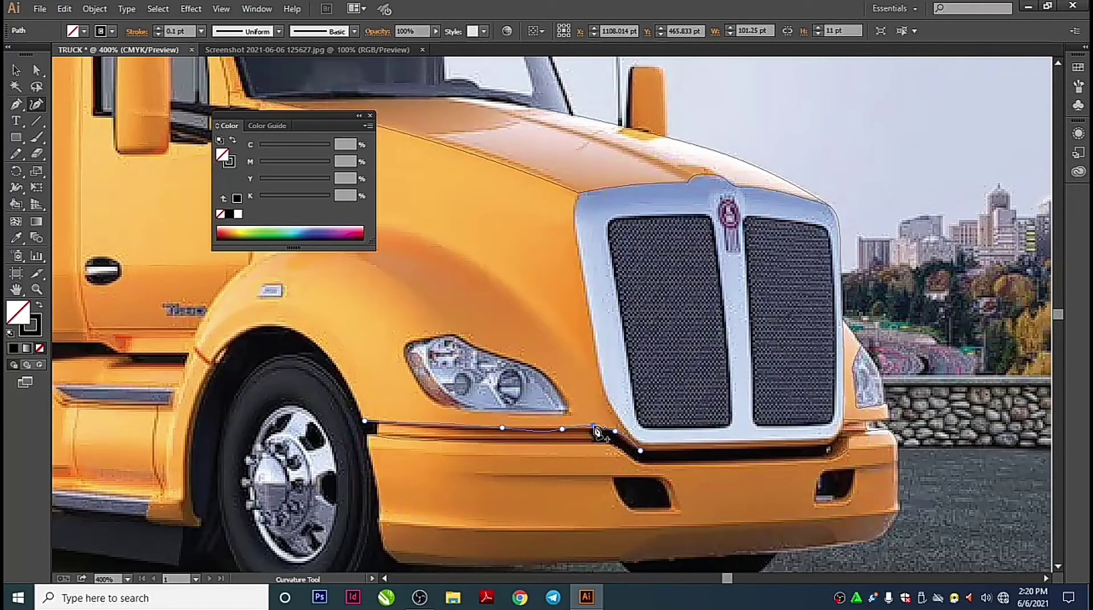
drag(595, 428, 591, 429)
drag(562, 429, 548, 428)
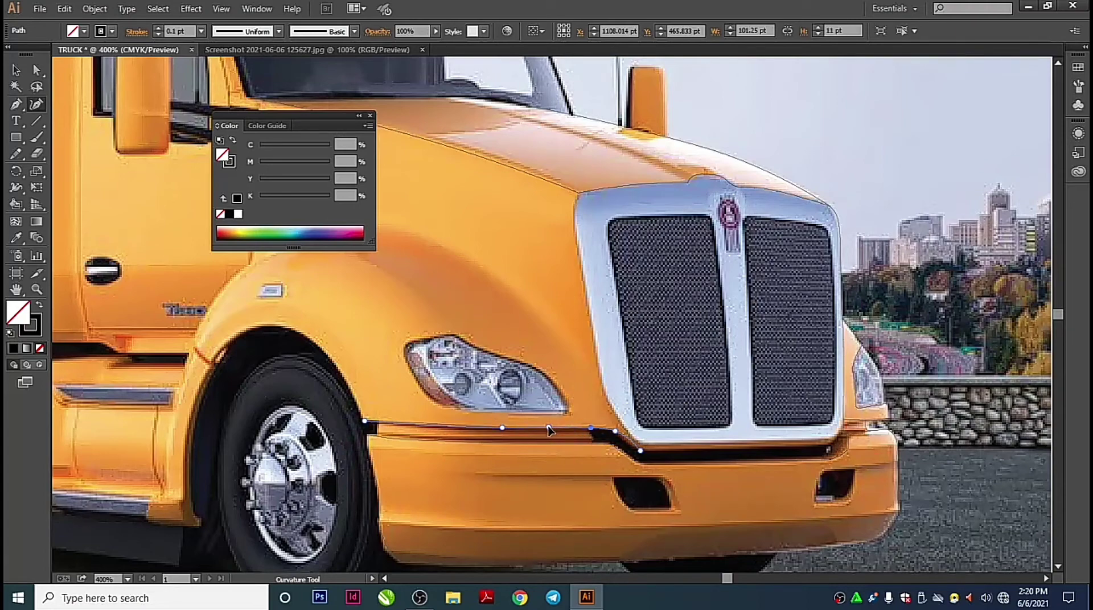
Extend the line toward the bumper's right end, then undo the misplaced right segment
click(640, 451)
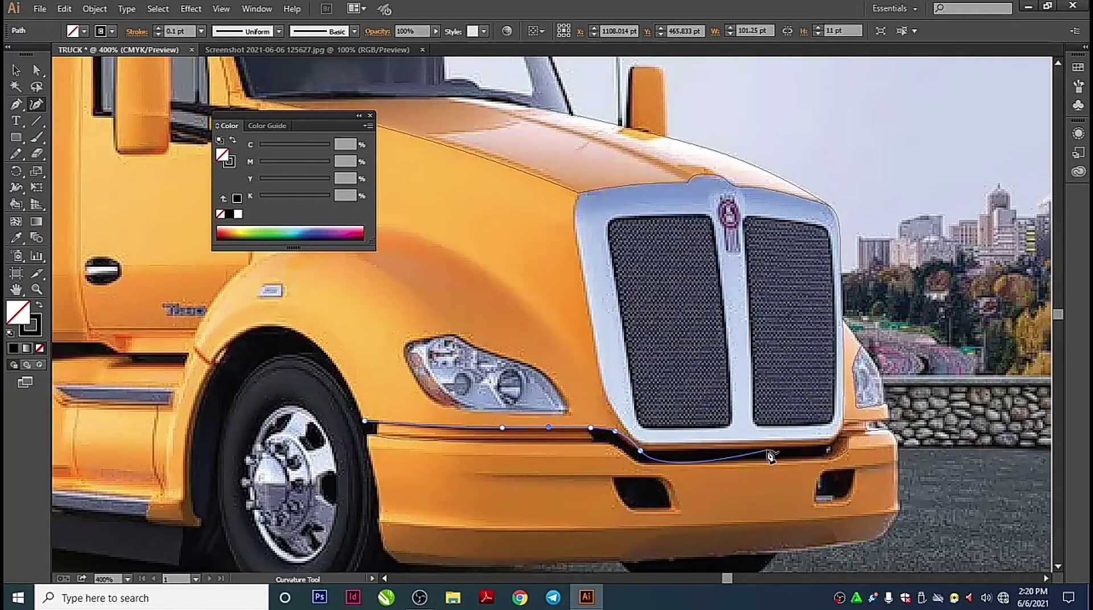
click(823, 443)
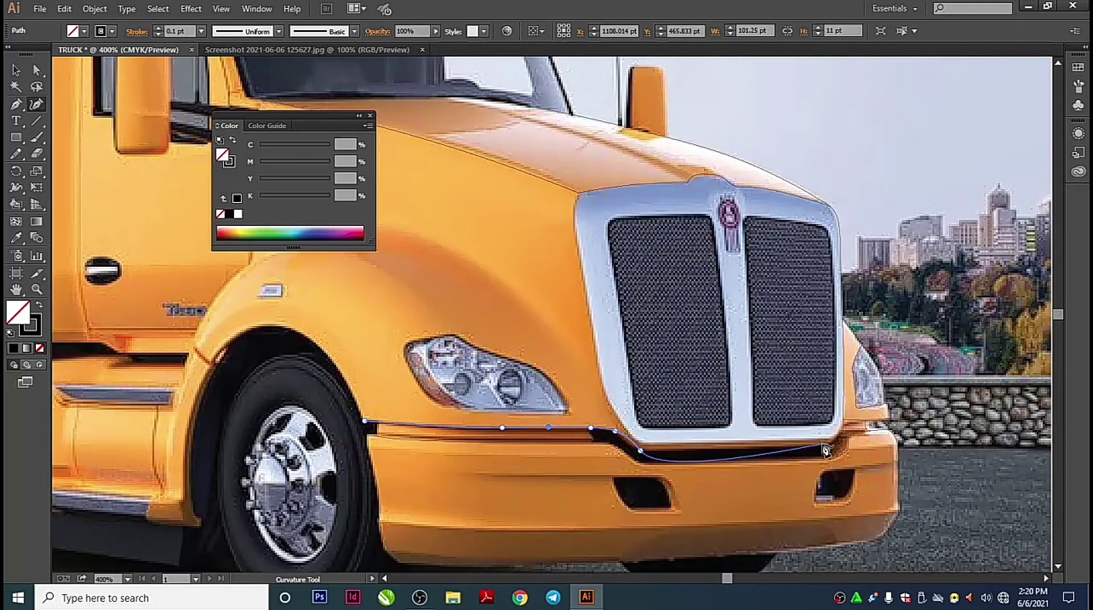
drag(715, 461, 712, 449)
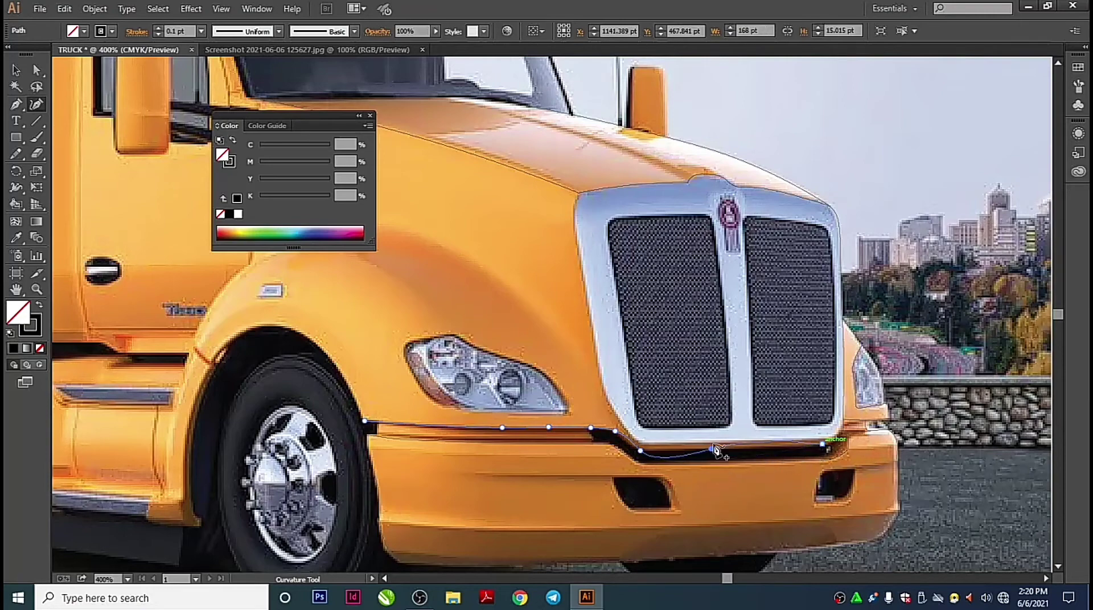
key(z)
key(v)
key(ctrl+z)
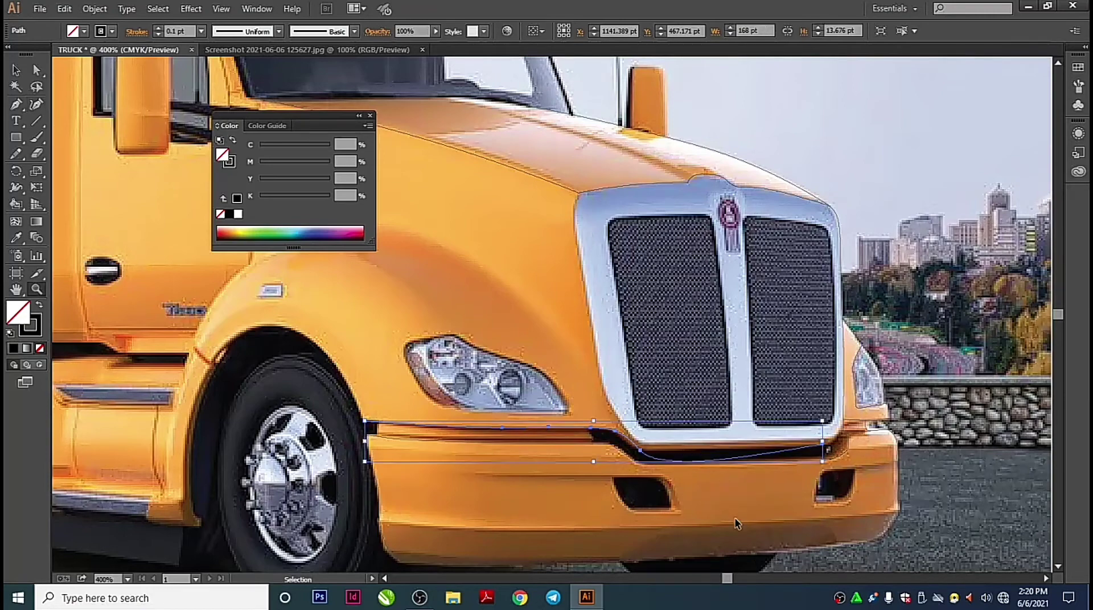
key(z)
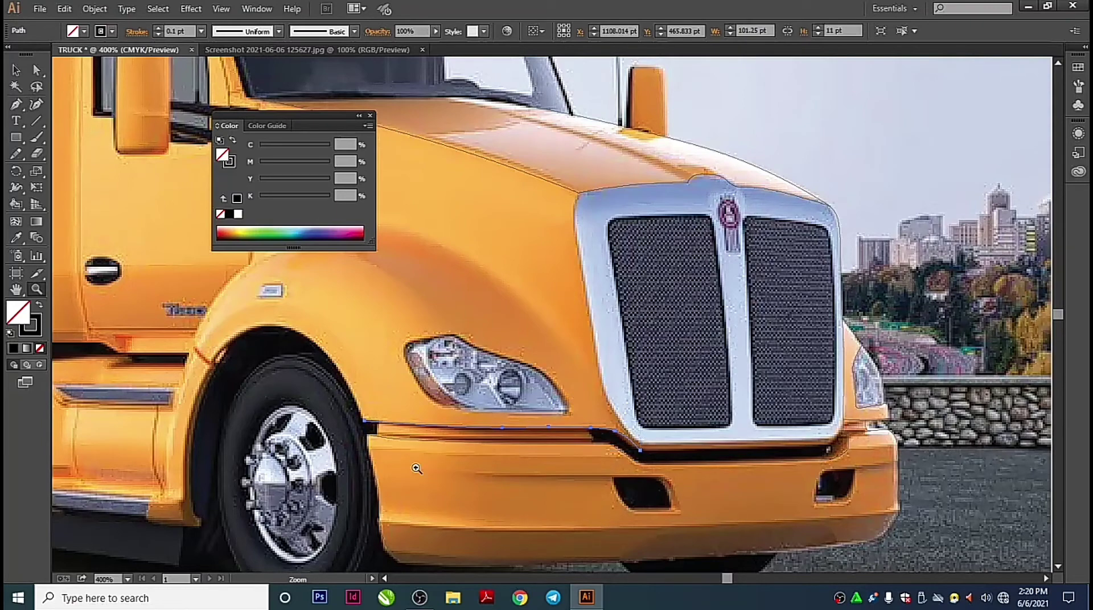
click(633, 446)
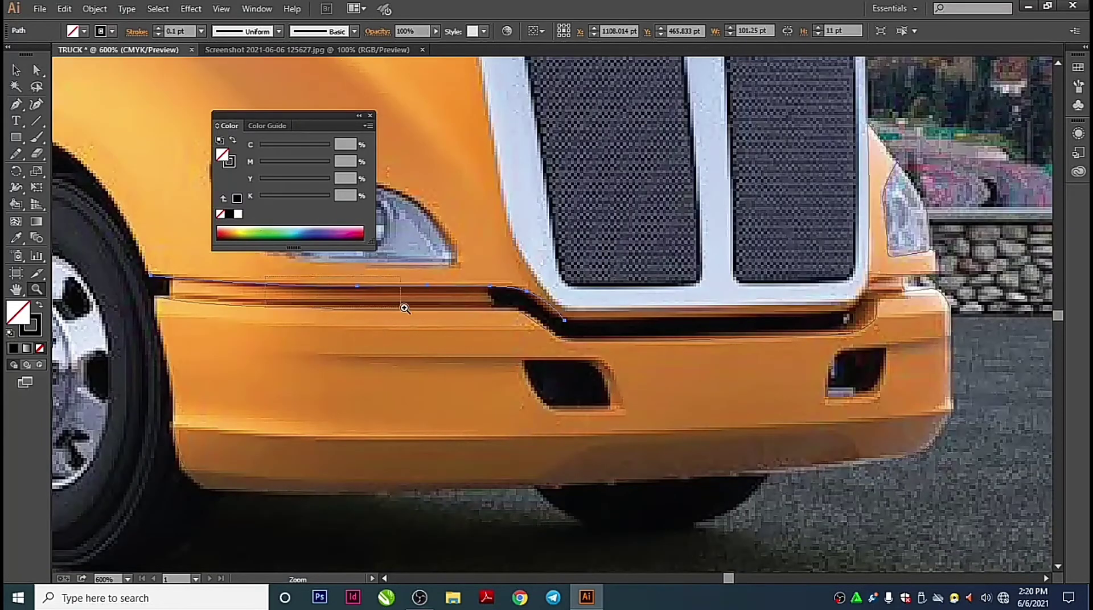
drag(276, 288, 632, 365)
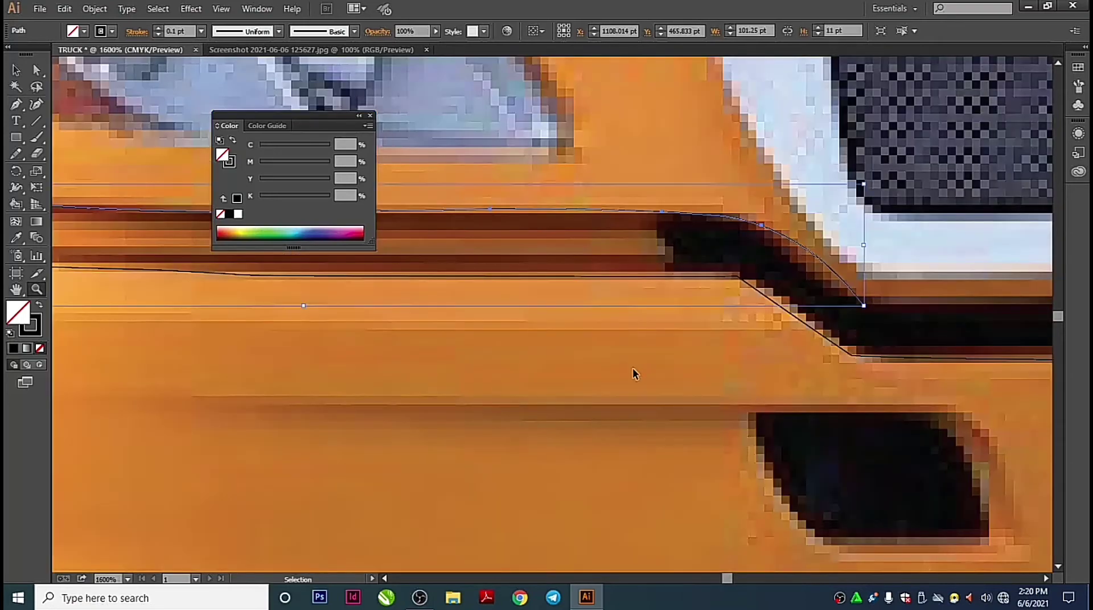
key(ctrl+minus)
key(ctrl+minus)
alt+click(623, 372)
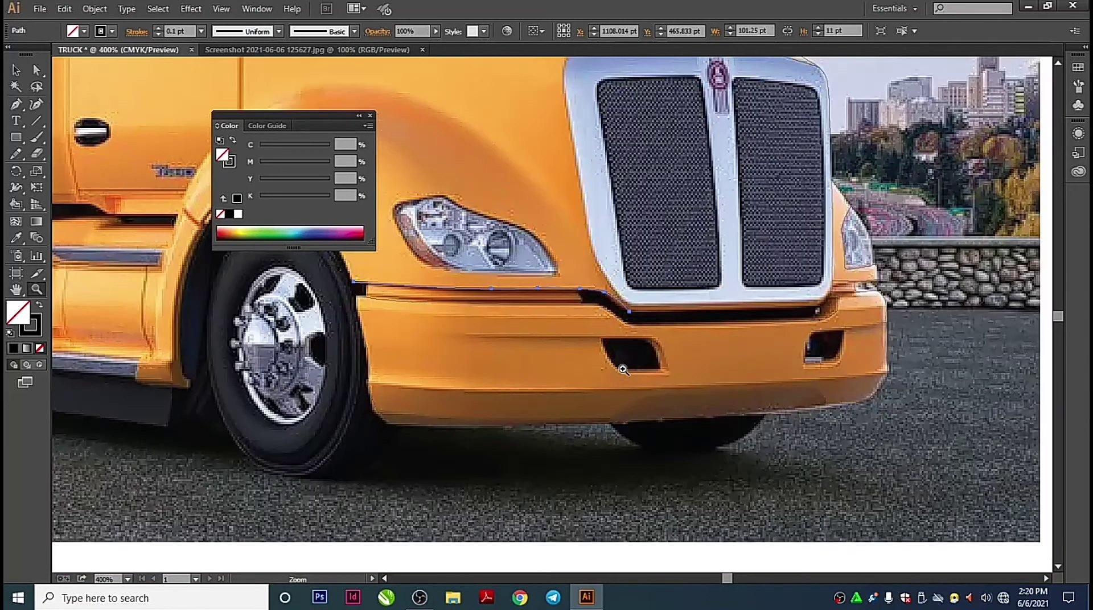
key(ctrl+plus)
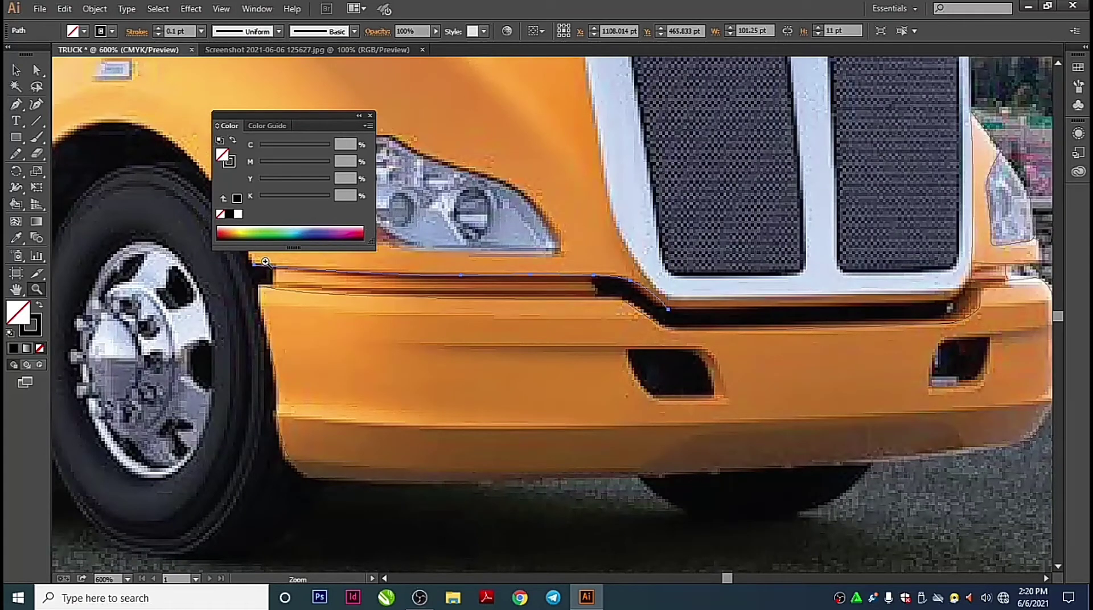
key(v)
click(341, 339)
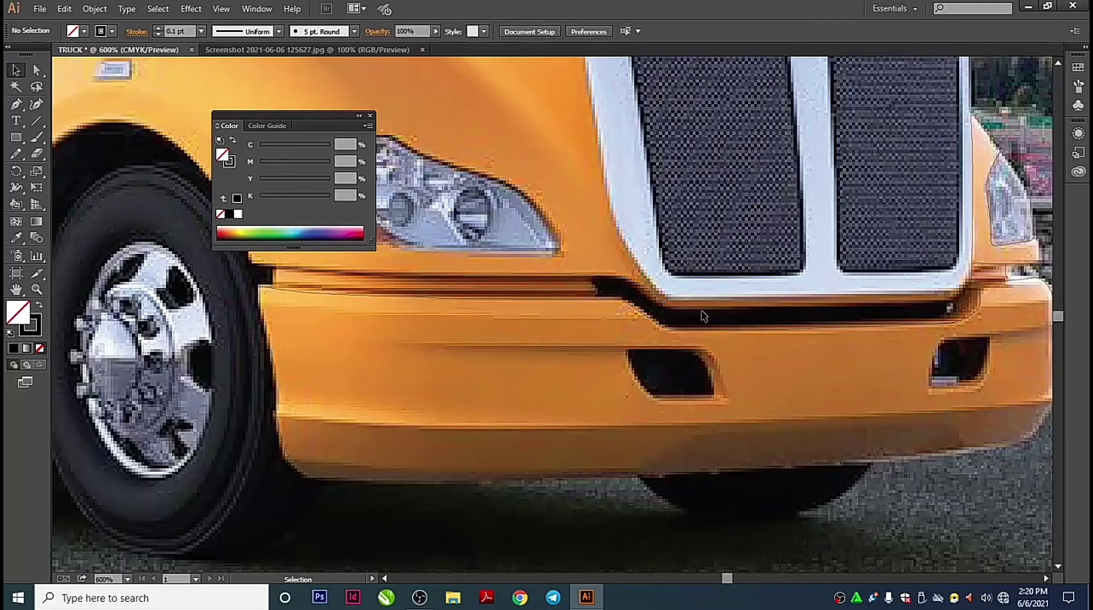
Place Curvature points along the bumper crease, turning upward at its right end
click(36, 104)
click(665, 309)
click(735, 309)
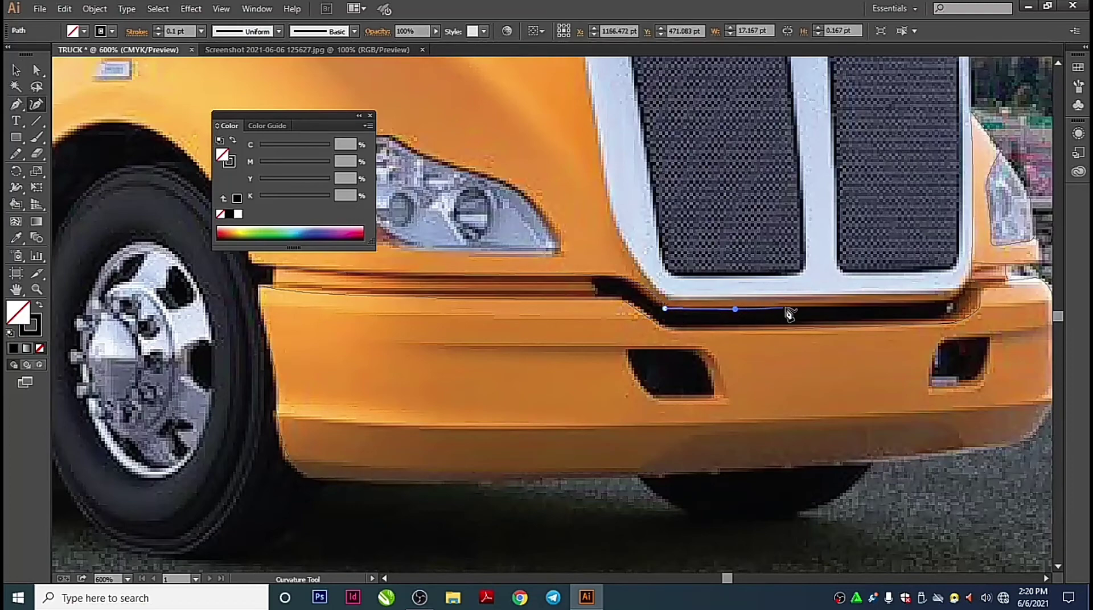
click(826, 307)
click(902, 302)
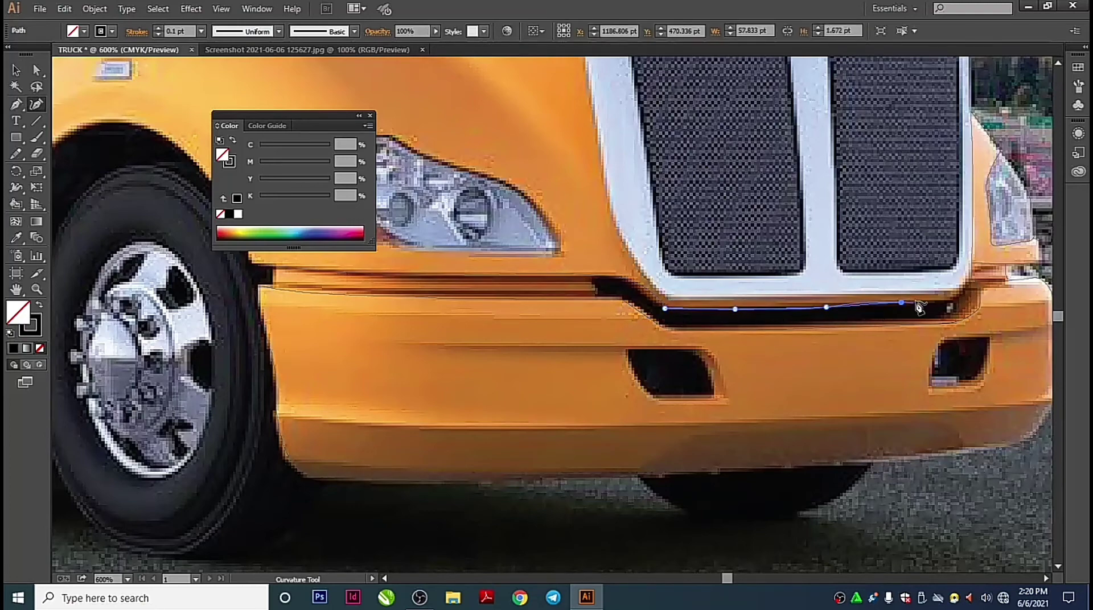
click(953, 300)
click(968, 284)
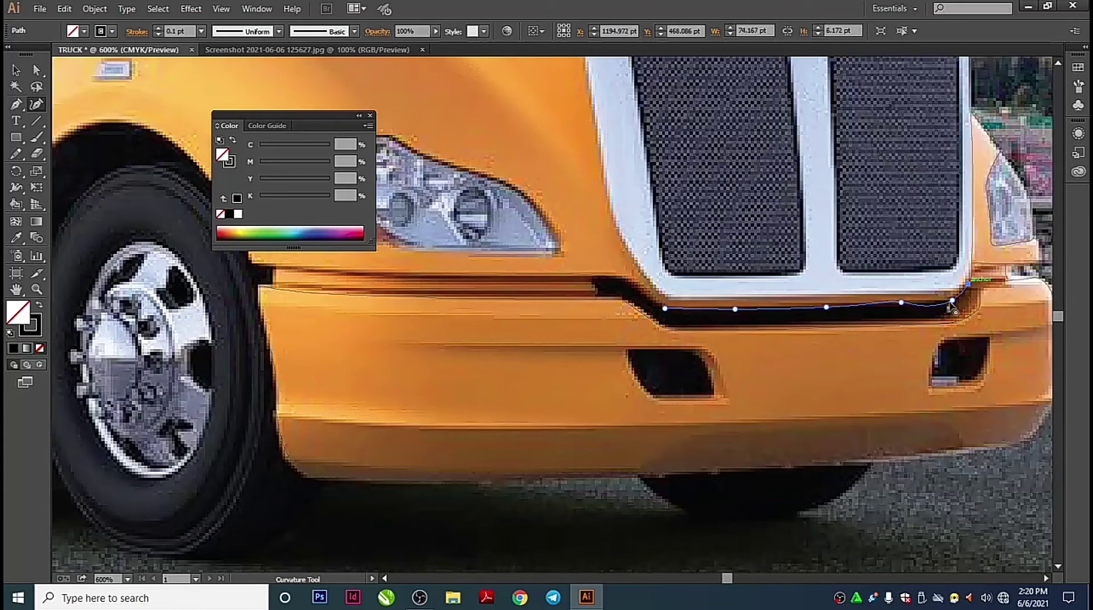
click(932, 302)
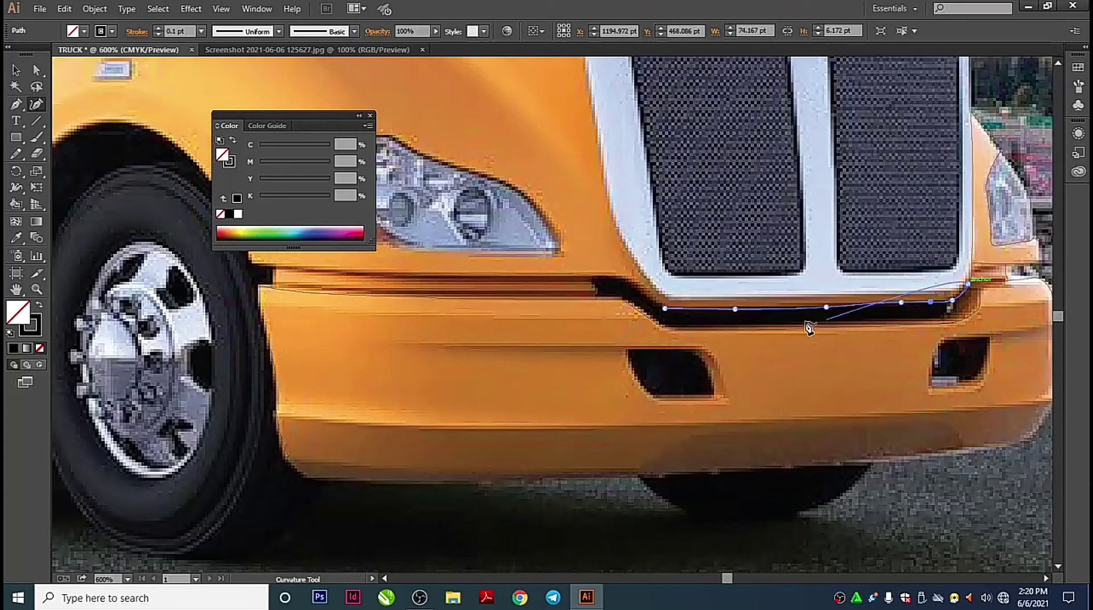
Nudge the crease points onto the photo and add a point near the path's right end
drag(825, 310, 815, 306)
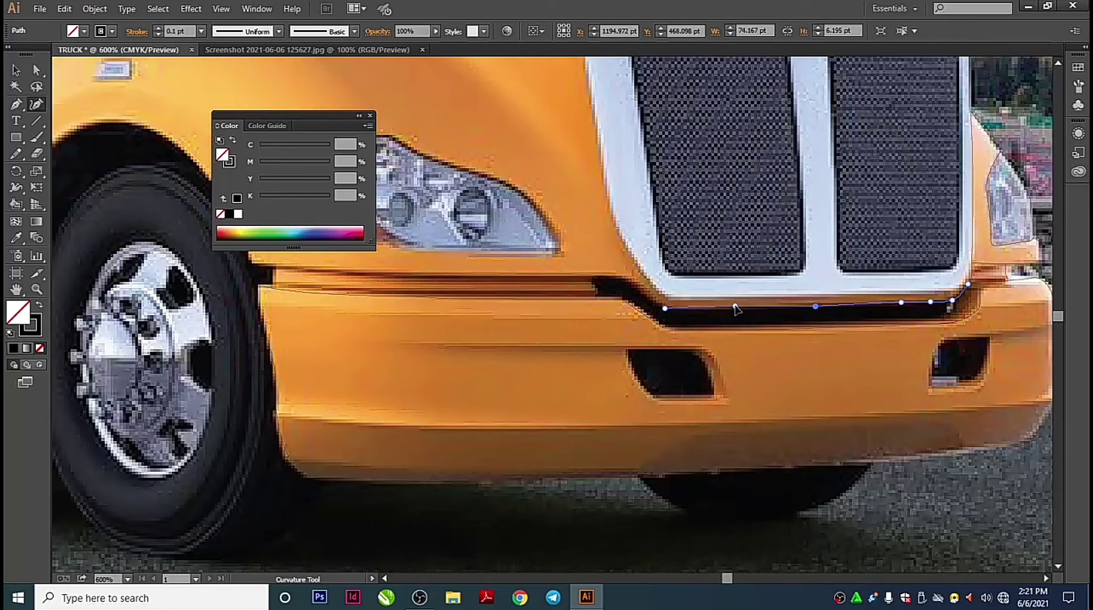
drag(735, 309, 737, 307)
drag(805, 336, 542, 374)
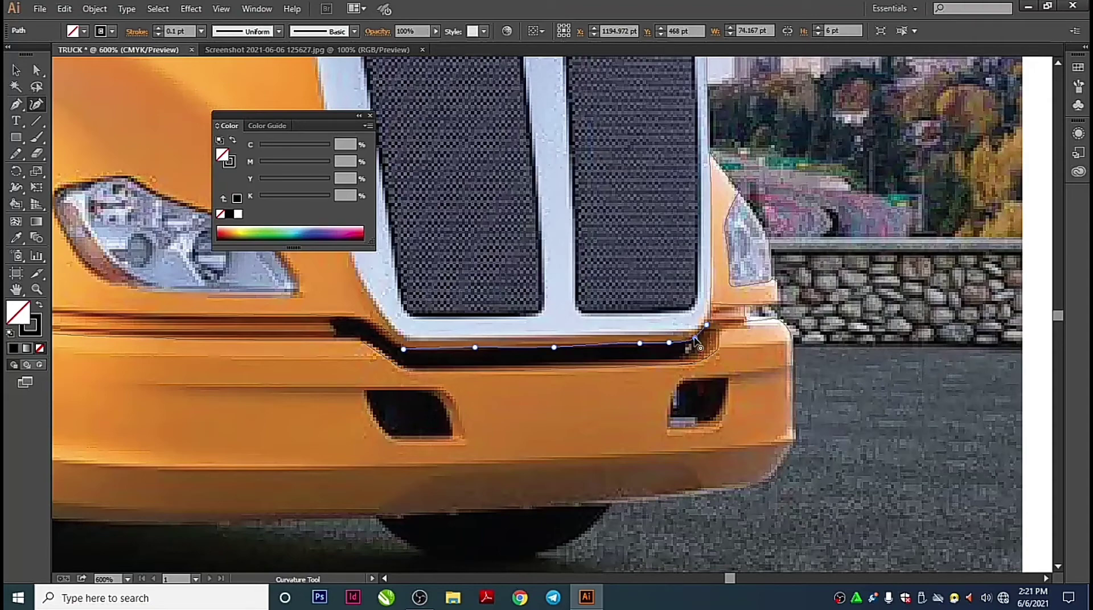
click(695, 339)
click(551, 346)
drag(640, 344, 633, 345)
Fine-tune the remaining bumper points, undo the last tweak, and finish the path deselected
click(556, 347)
drag(475, 348, 472, 350)
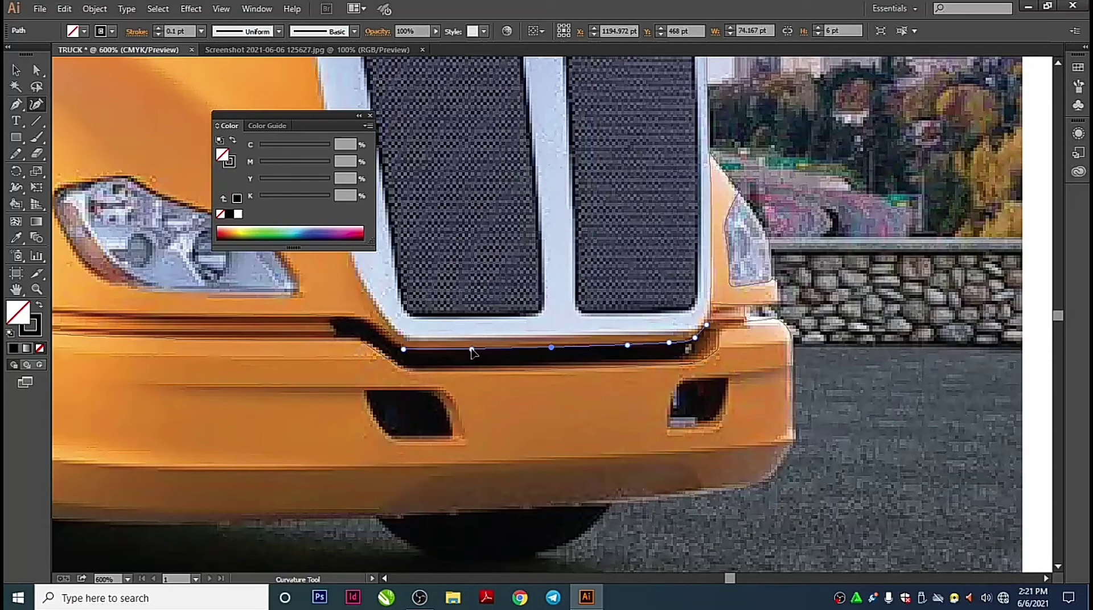
click(551, 348)
drag(671, 343, 674, 345)
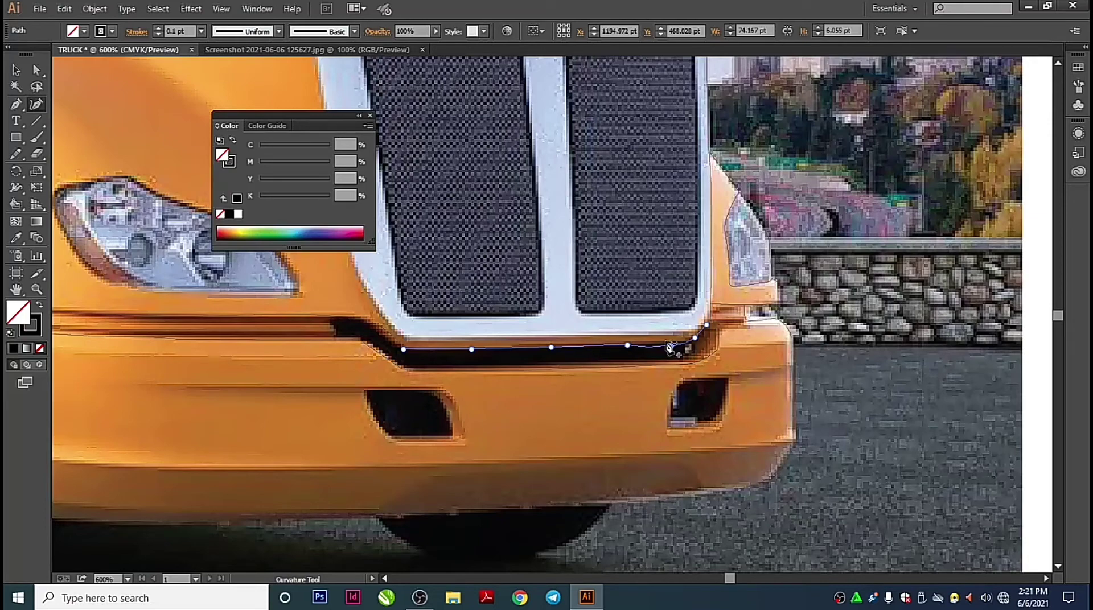
key(ctrl+z)
key(ctrl+z)
key(Escape)
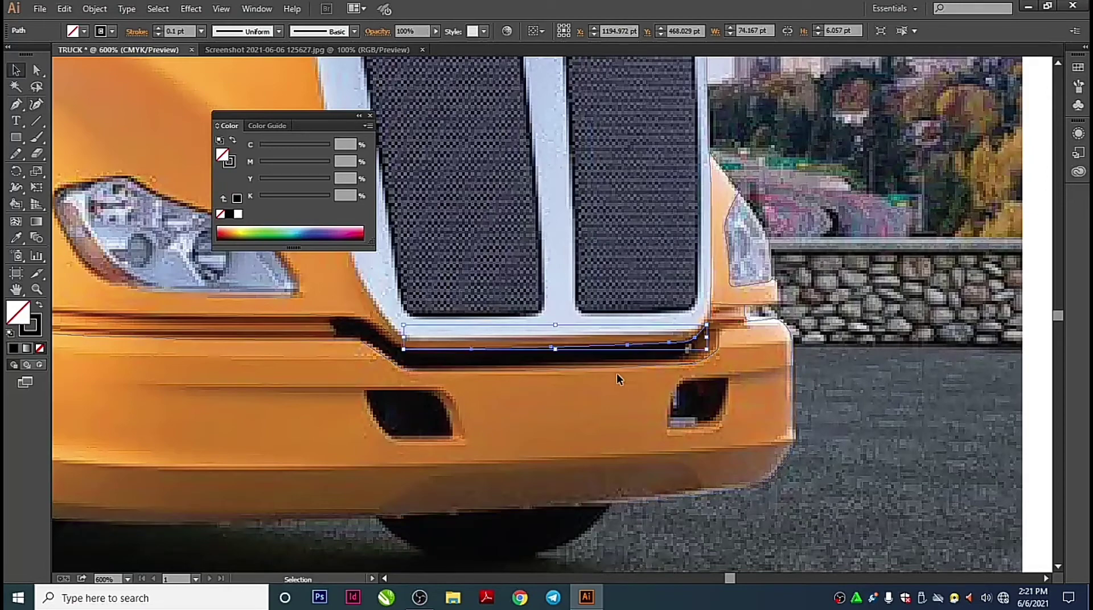
key(v)
click(617, 373)
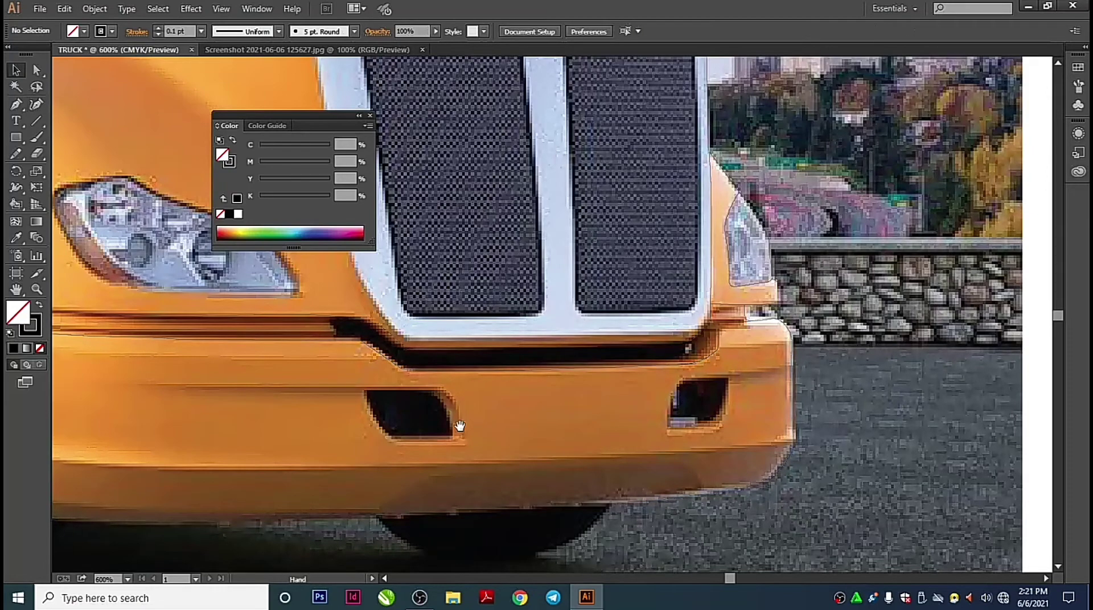
Select the bumper path and bring up the Curvature tool on it
scroll(626, 402, left, 5)
scroll(626, 402, up, 1)
click(543, 398)
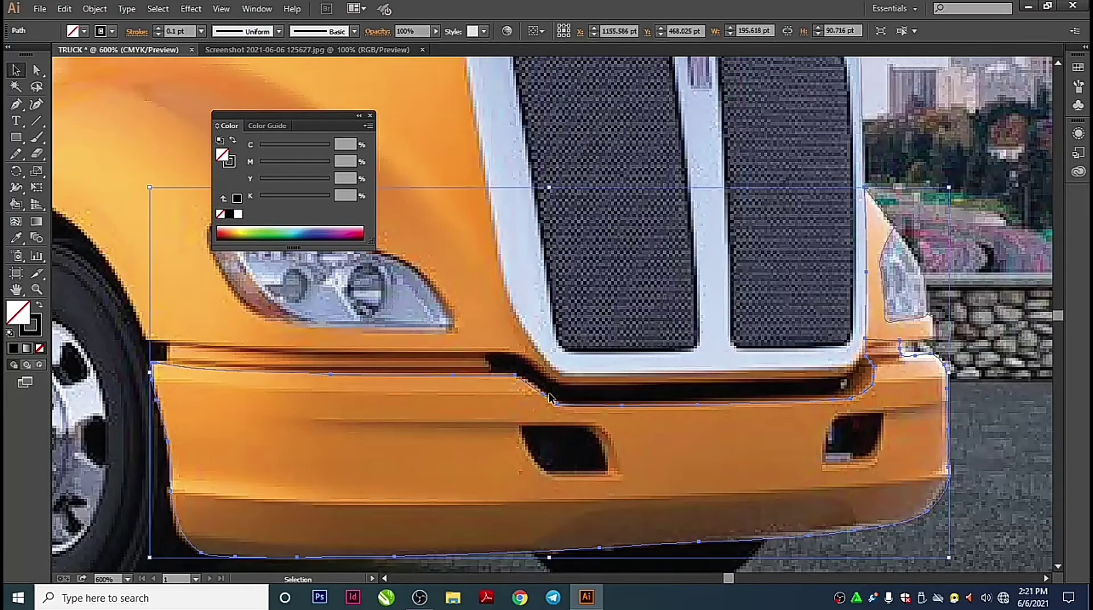
click(534, 459)
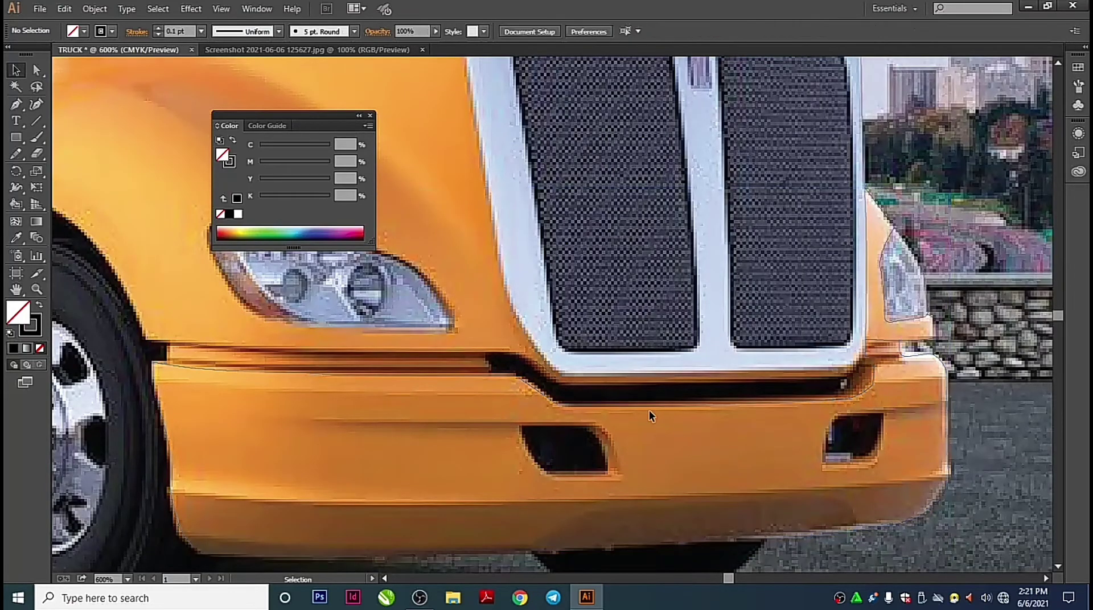
click(546, 397)
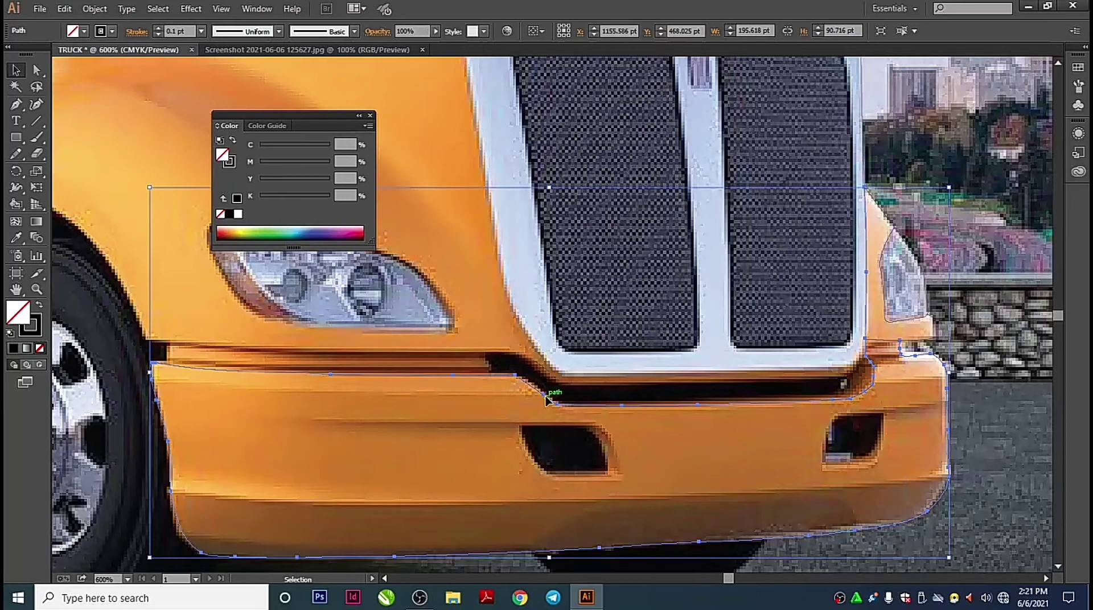
key(shift+grave)
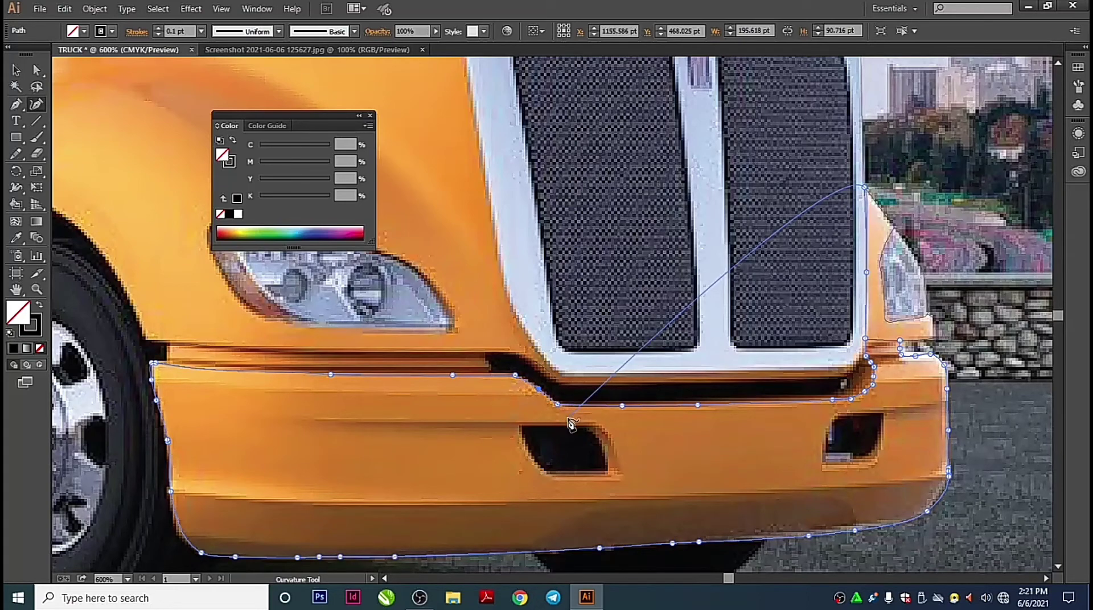
Leave the bumper path unedited and deselected, then zoom out to the front wheel arch
key(v)
click(513, 425)
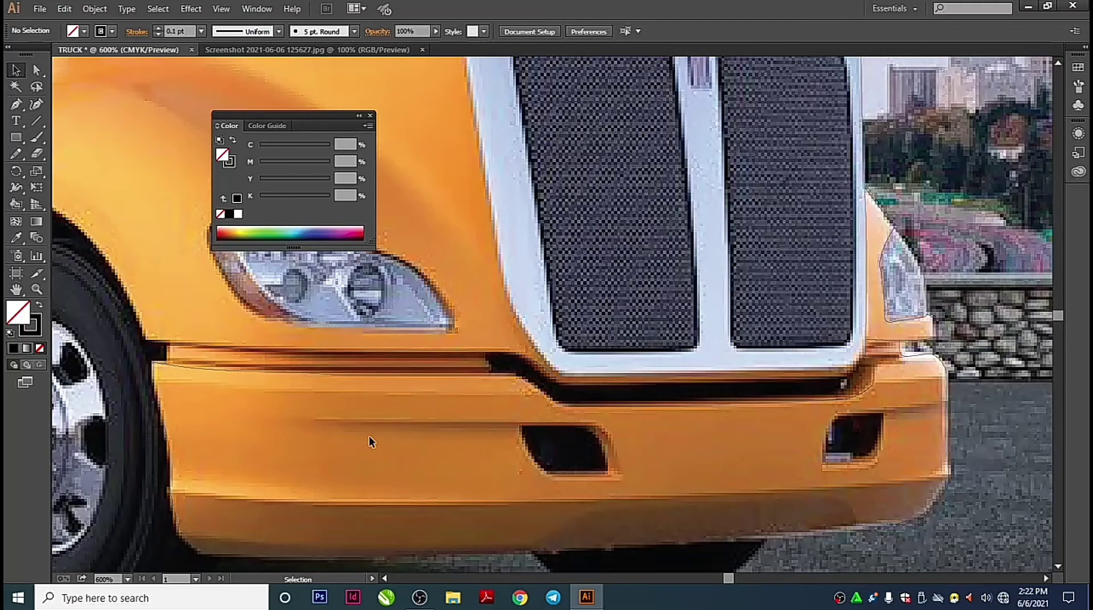
key(ctrl+minus)
mouse_move(333, 351)
mouse_down()
mouse_move(583, 455)
mouse_move(577, 430)
mouse_up()
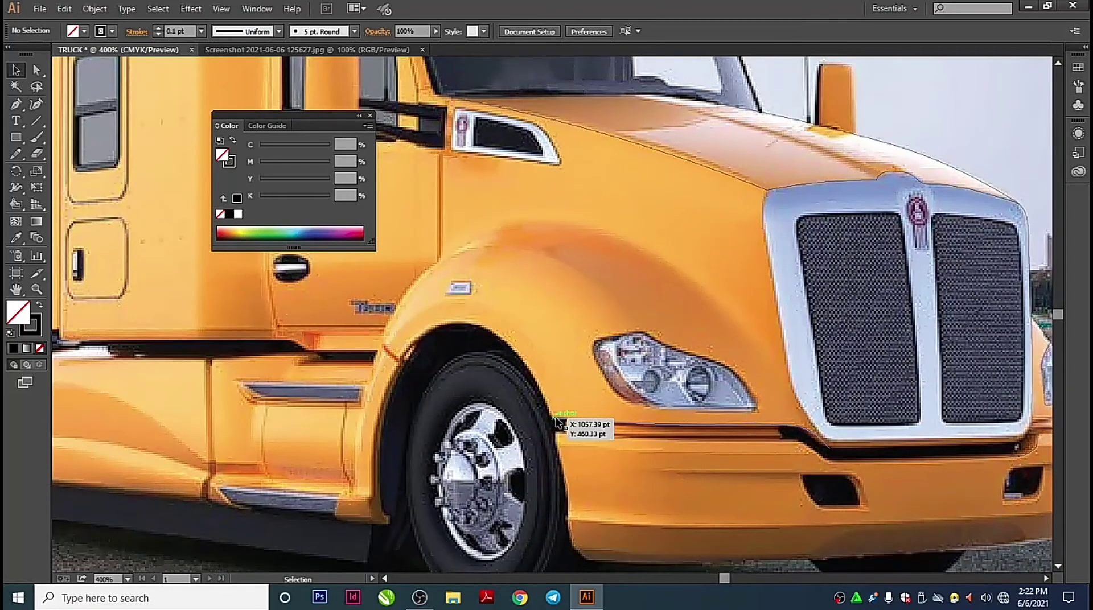
Trace a Curvature path from the bumper's end over the tyre and down the arch to the cab edge
key(shift+grave)
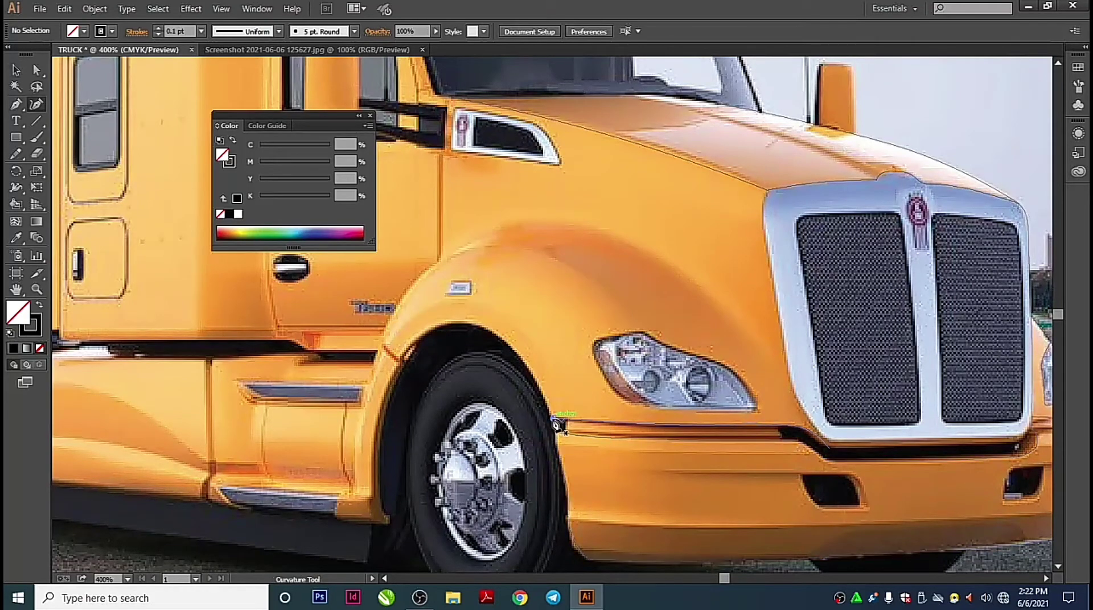
click(553, 421)
click(533, 373)
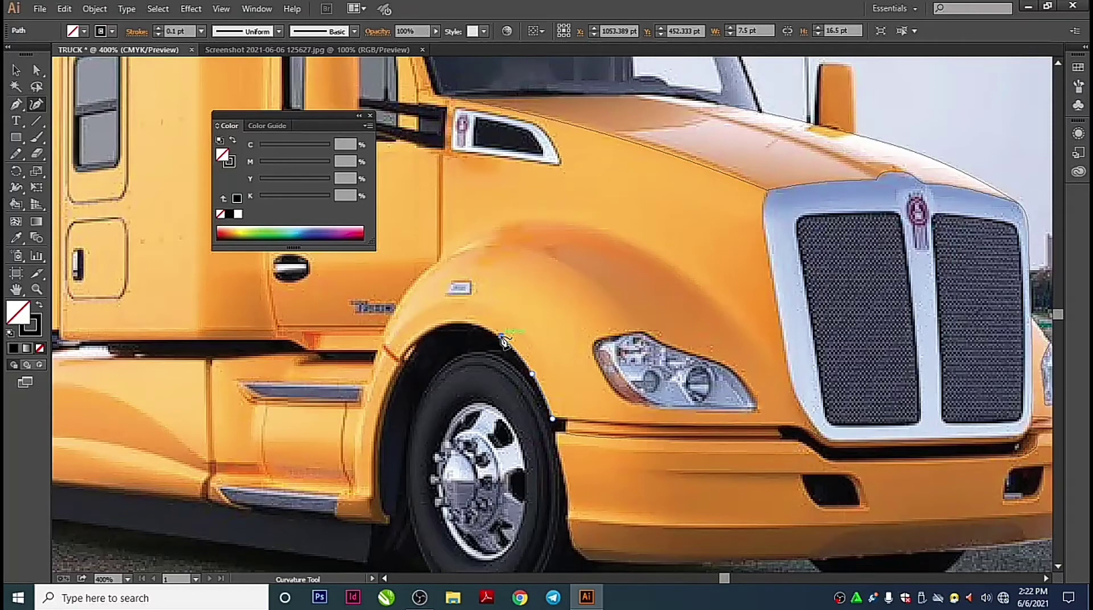
click(500, 337)
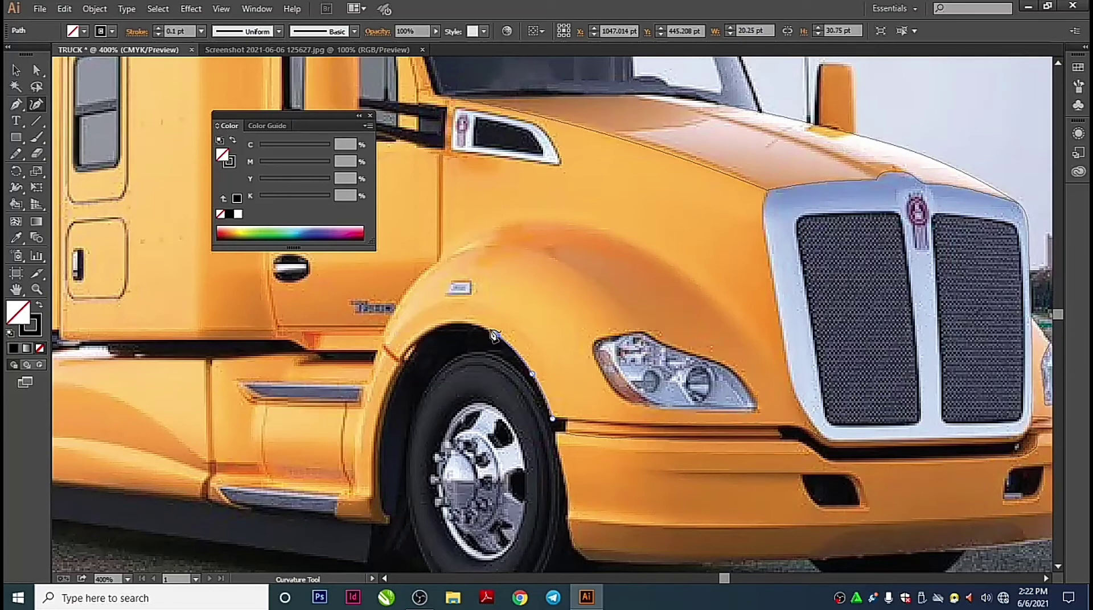
click(466, 323)
click(435, 327)
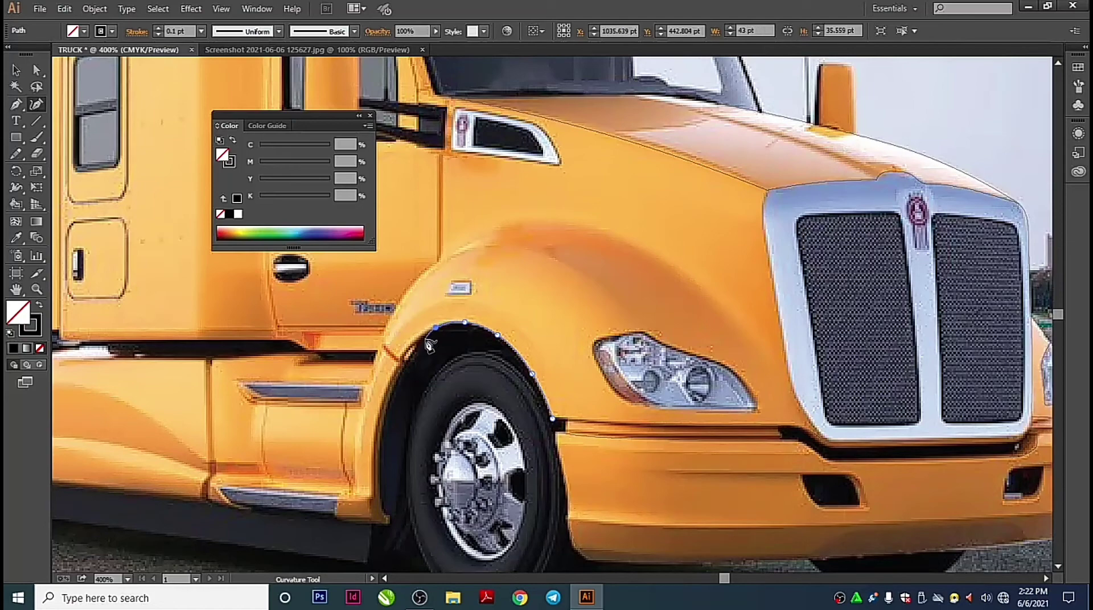
click(405, 360)
click(384, 424)
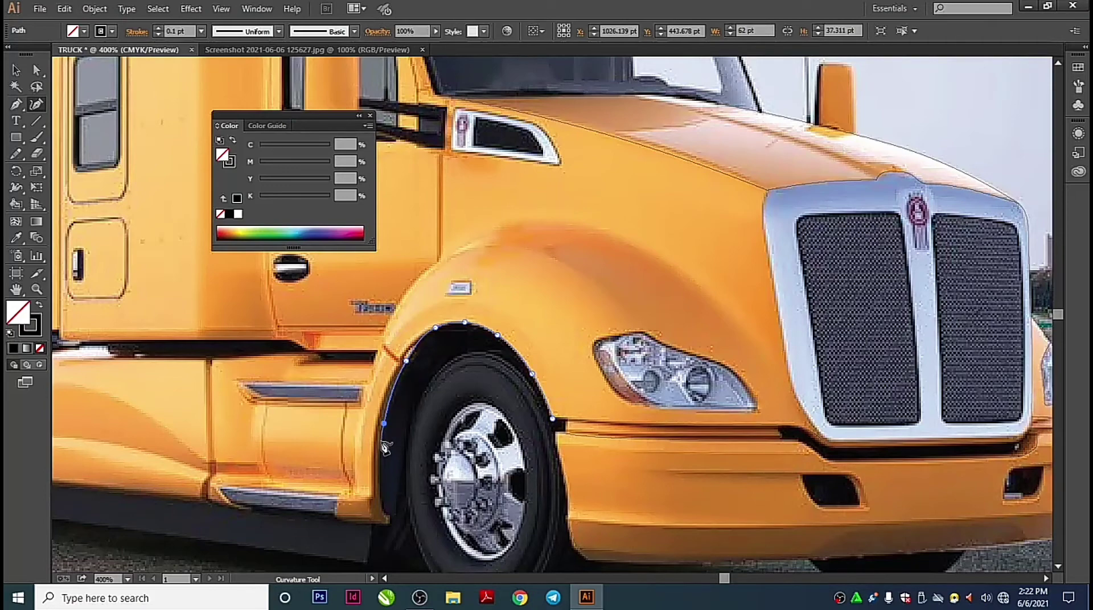
click(380, 494)
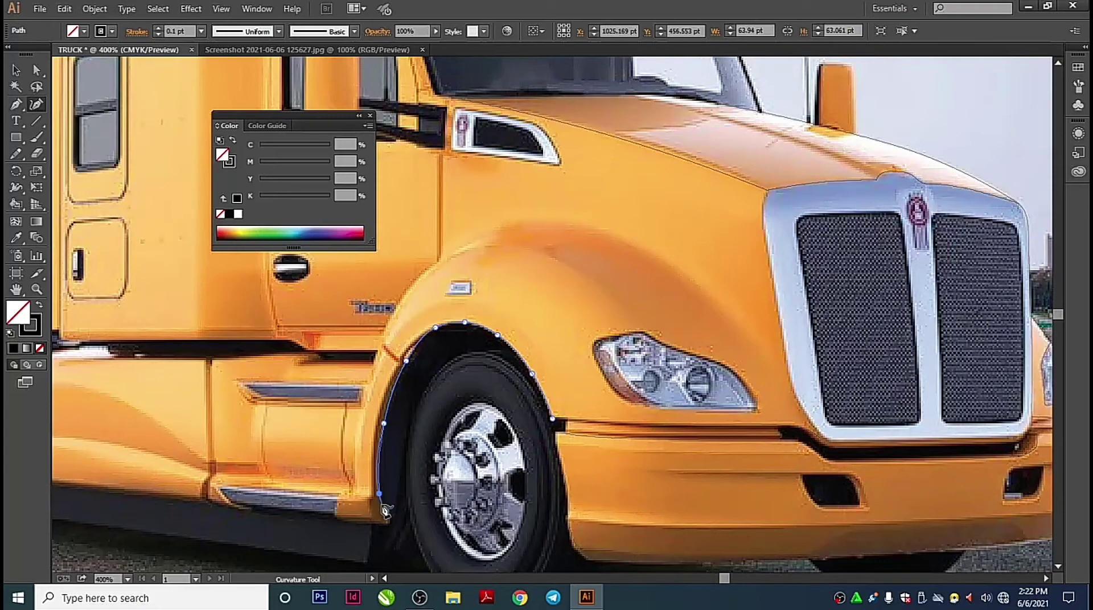
click(387, 515)
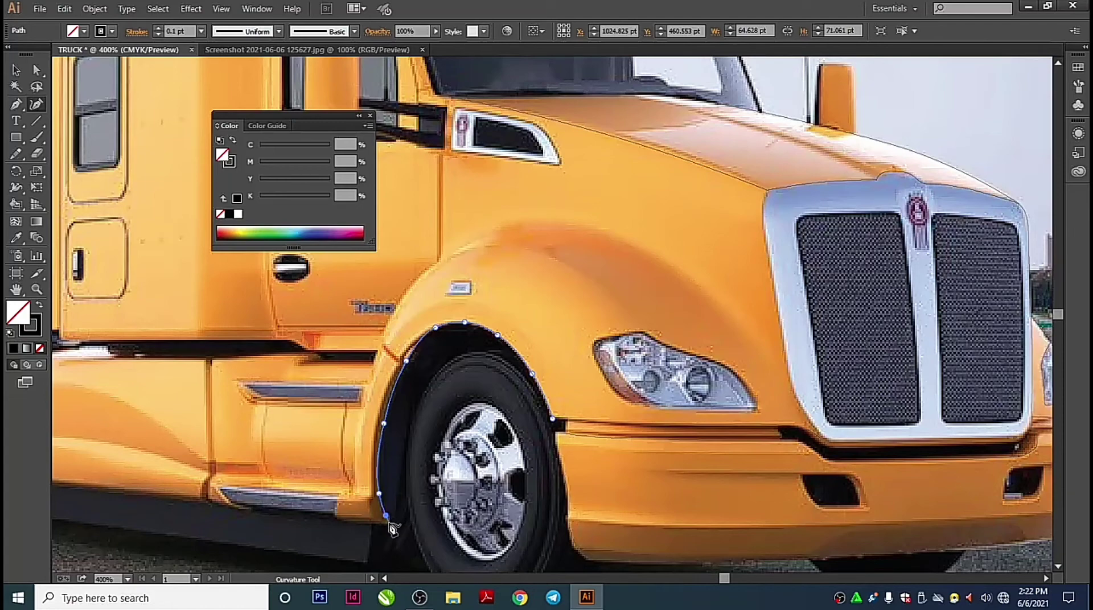
Zoom in on the arch's lower end, reshape it, and remove a stray added point
key(ctrl+plus)
key(ctrl+plus)
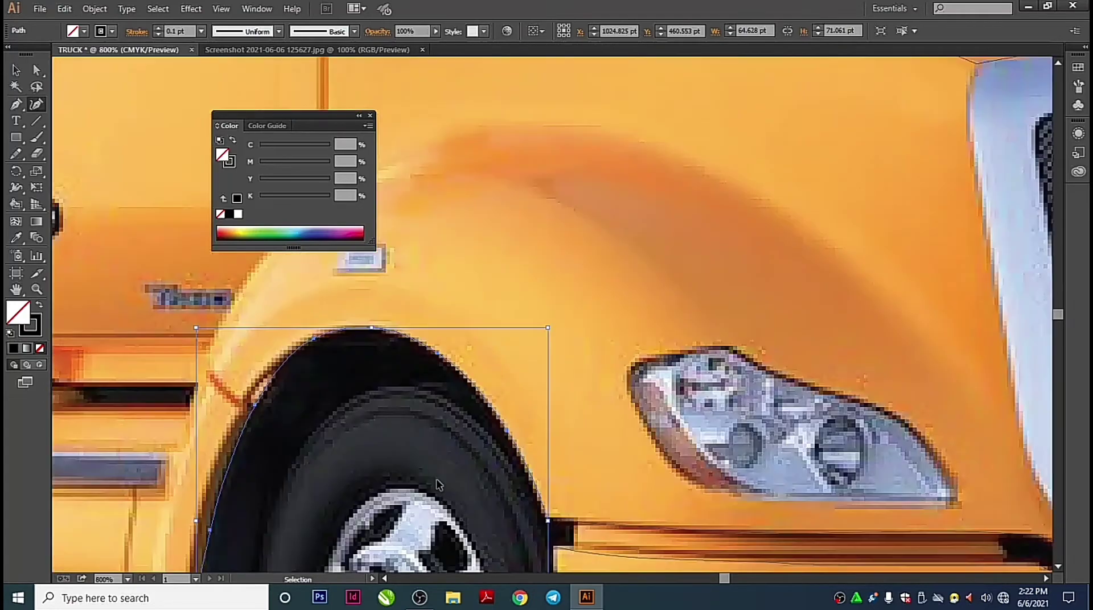
key(ctrl+plus)
drag(446, 492, 774, 6)
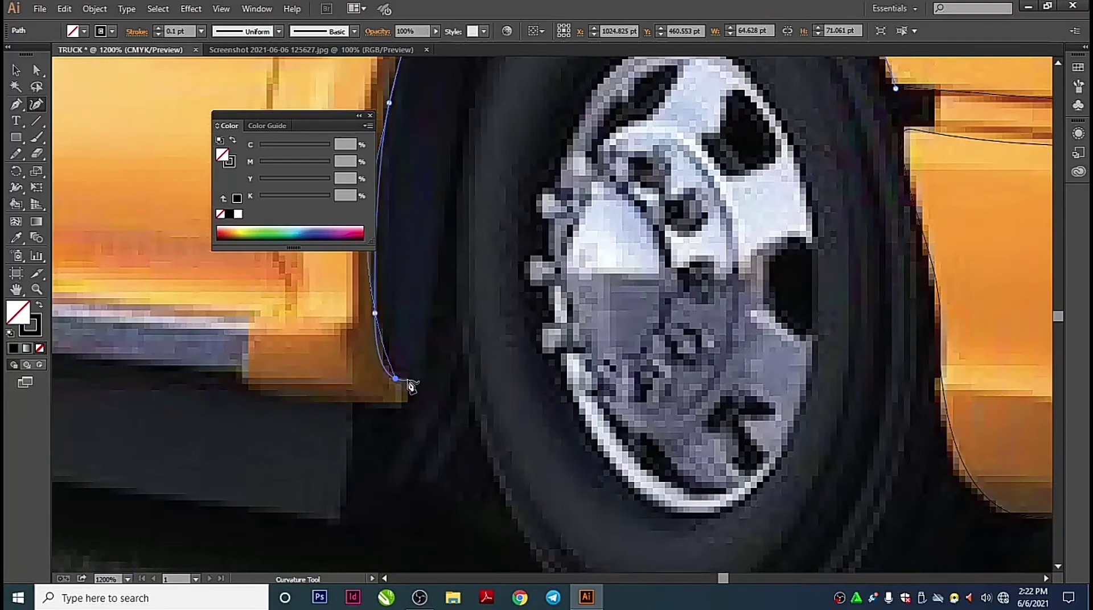
drag(411, 386, 415, 313)
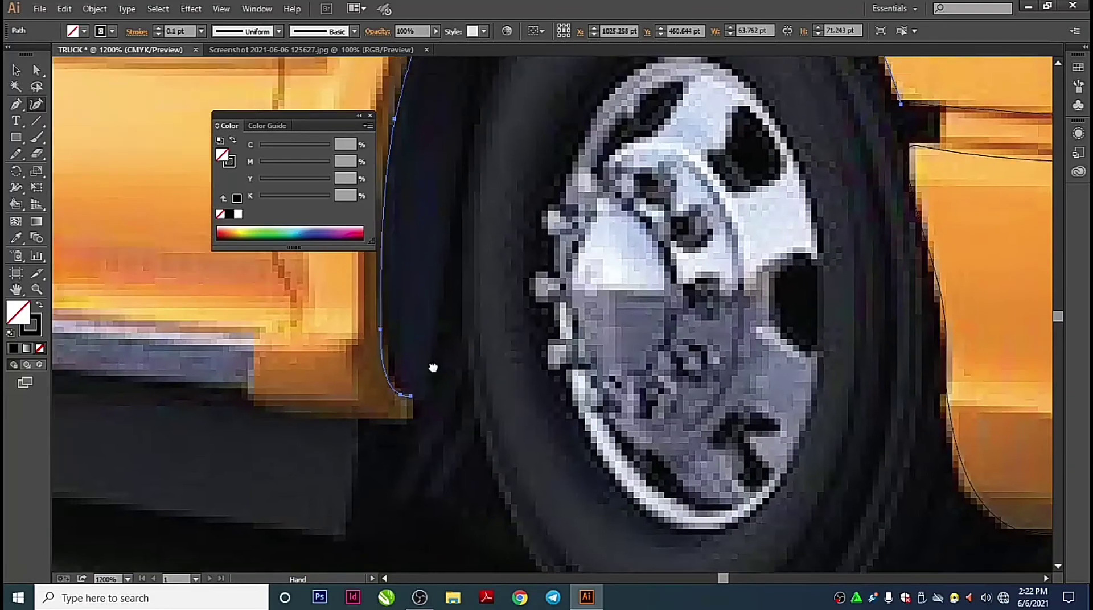
drag(435, 366, 476, 551)
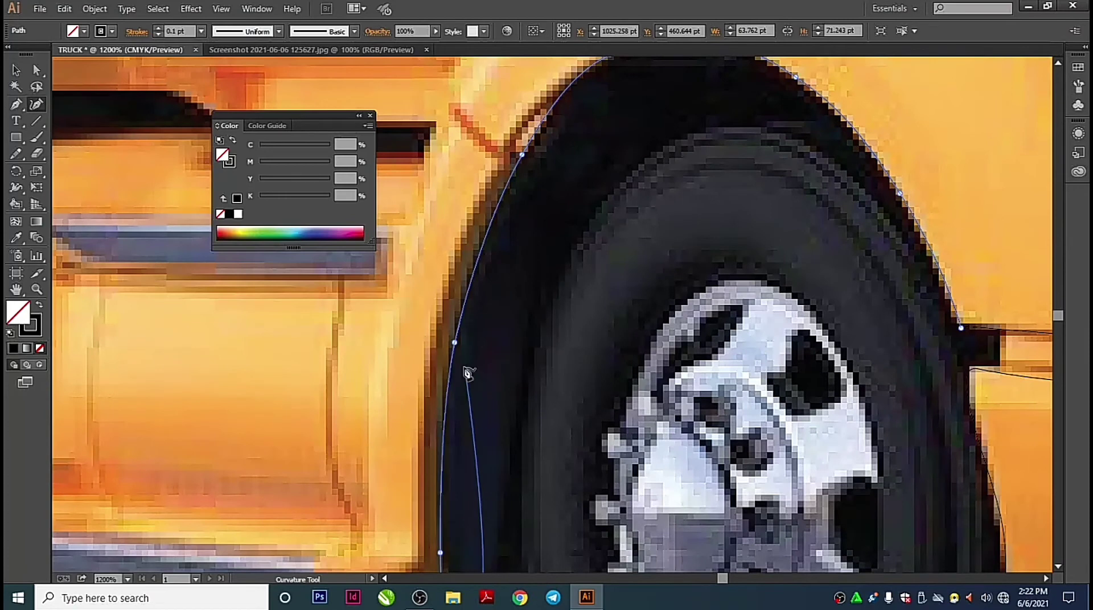
click(448, 393)
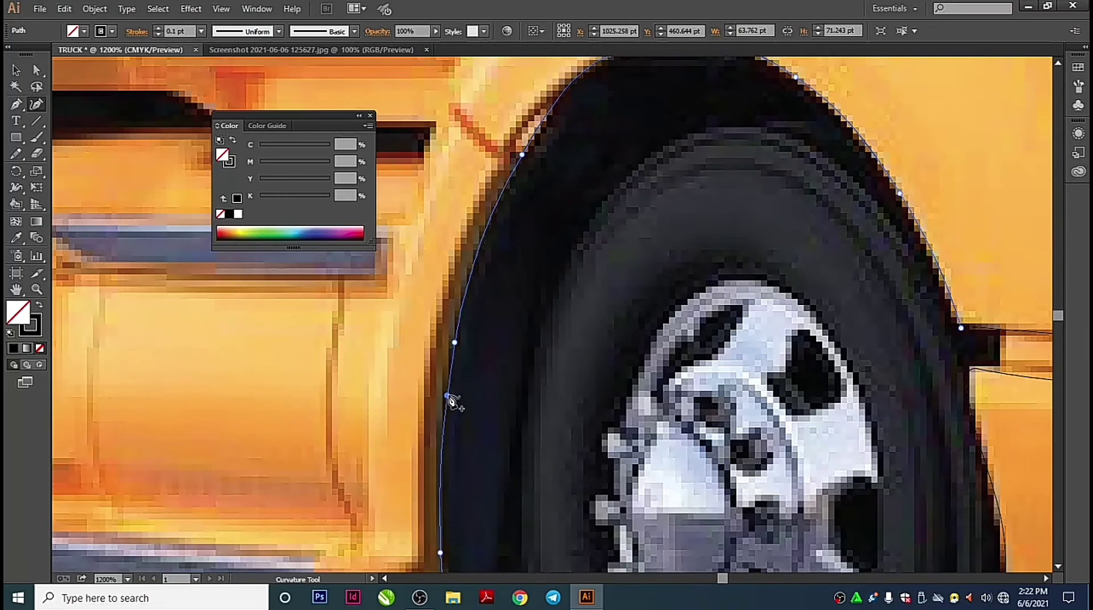
key(Delete)
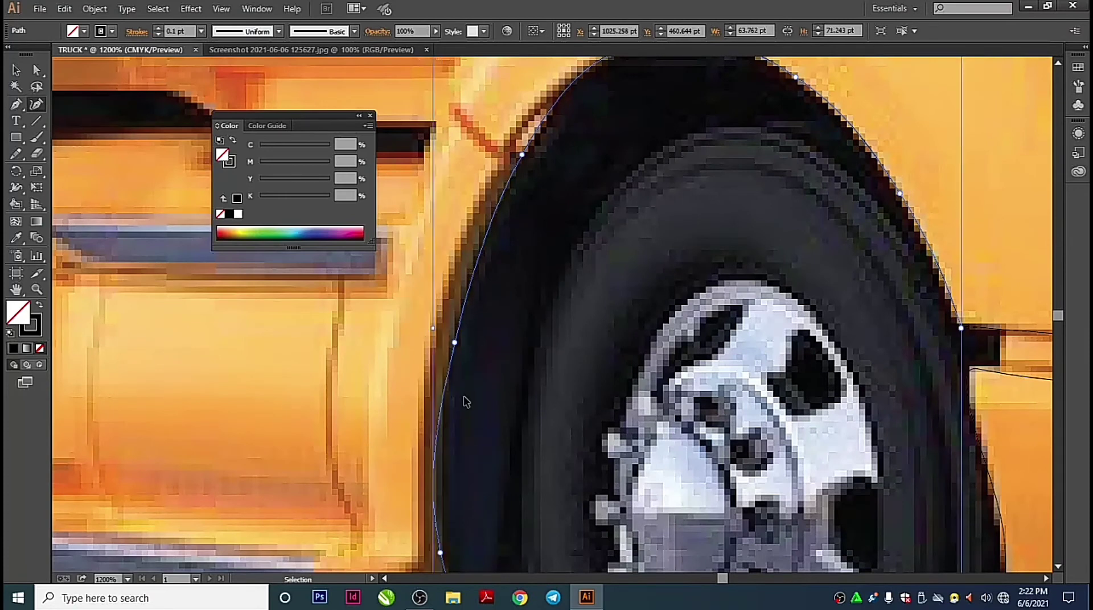
Place the next arch point, then undo the path's last point
click(532, 328)
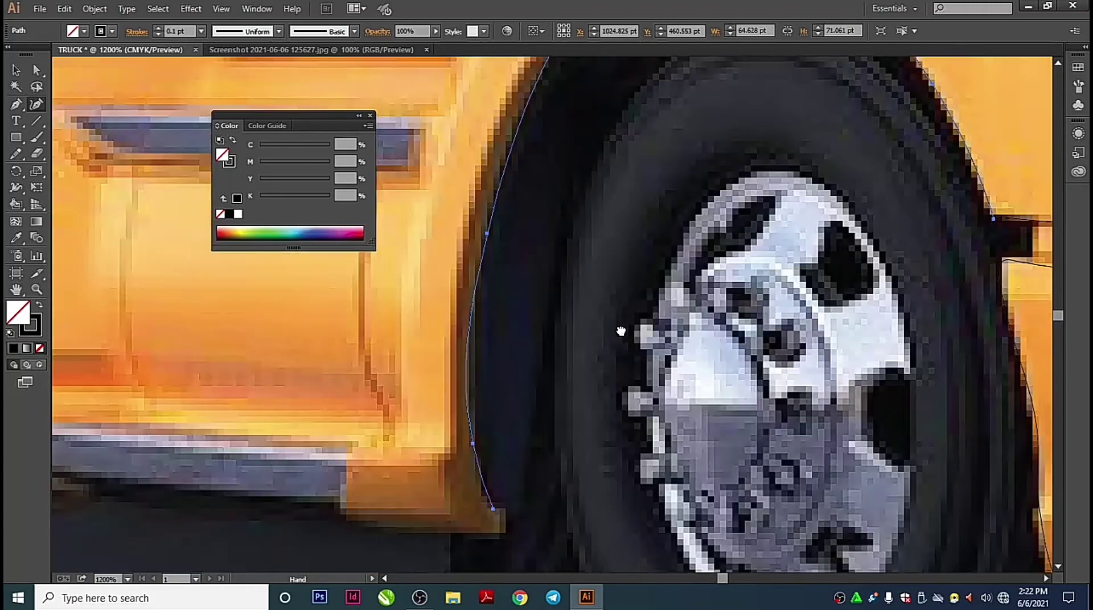
drag(585, 434, 626, 181)
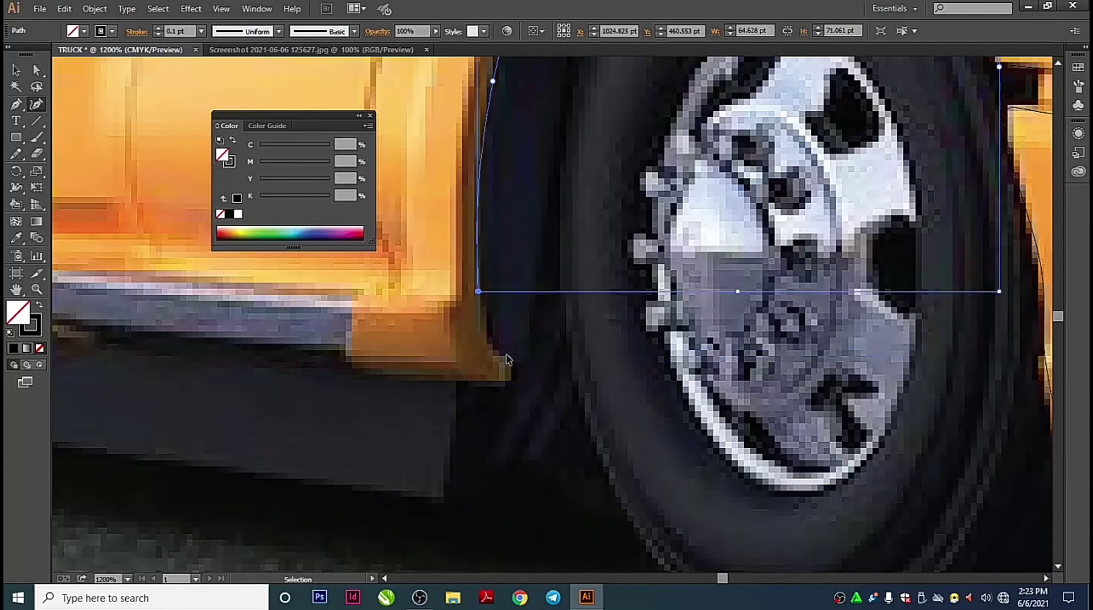
key(ctrl+z)
scroll(442, 315, down, 1)
scroll(473, 311, down, 1)
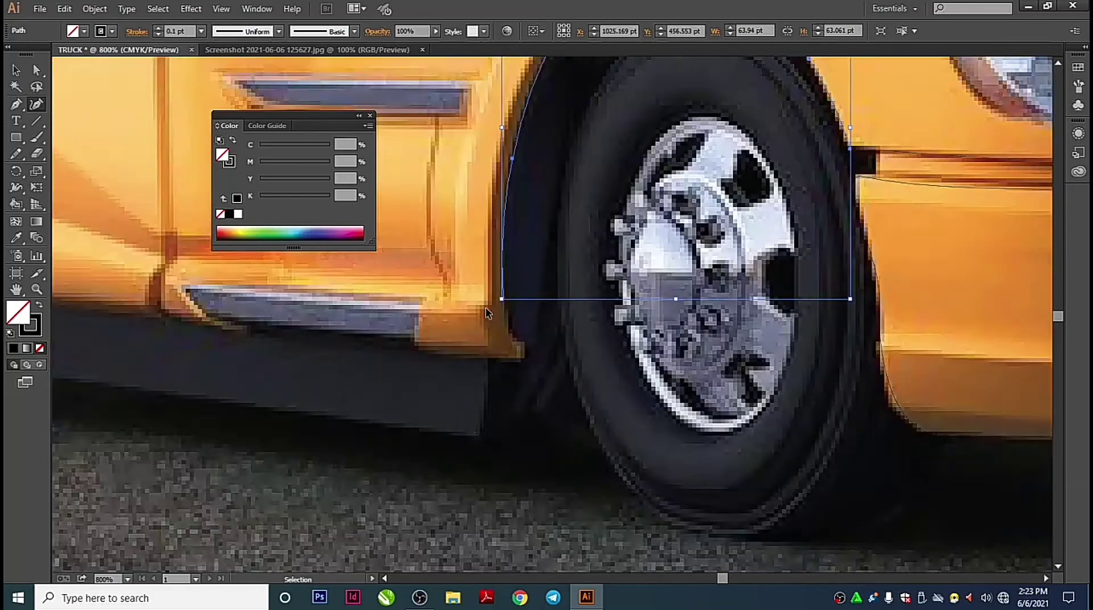
scroll(486, 307, down, 1)
scroll(487, 307, down, 1)
scroll(570, 328, up, 4)
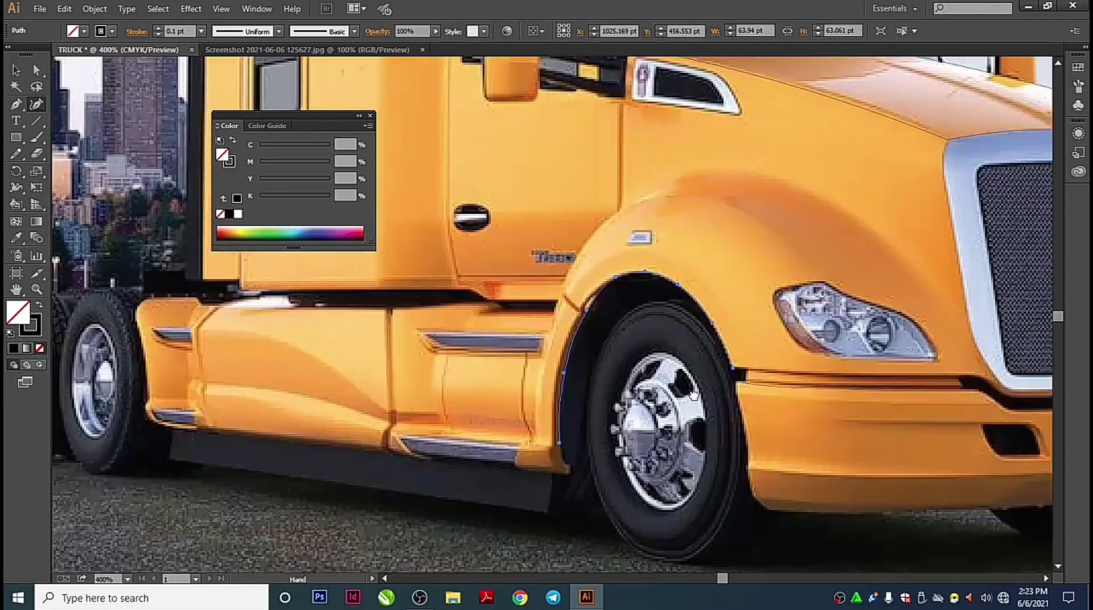
scroll(665, 341, up, 1)
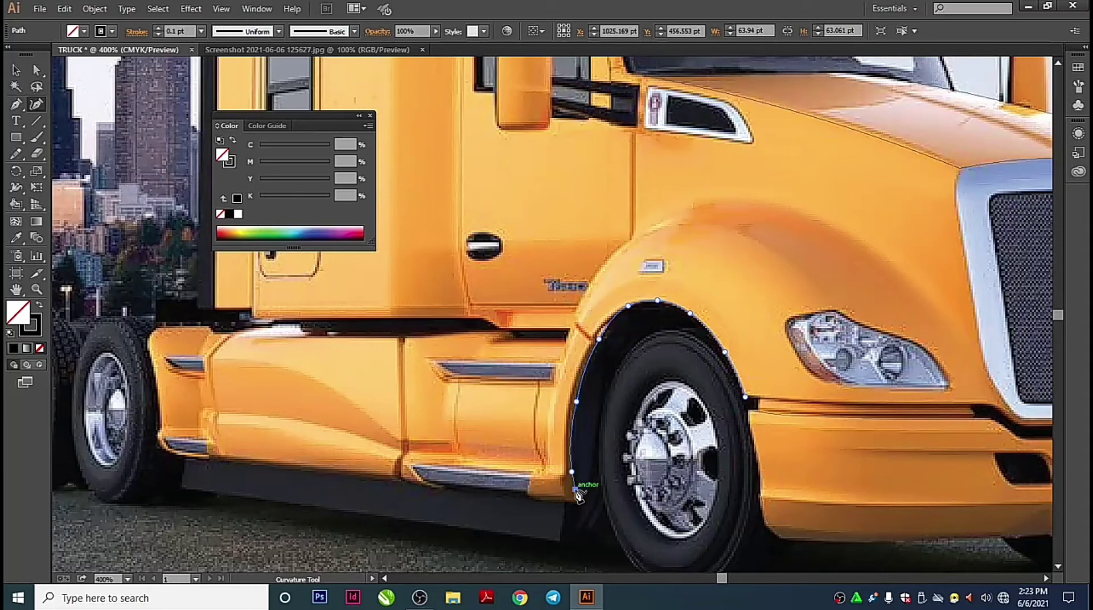
End the arch outline at its lower tip beside the step
click(577, 493)
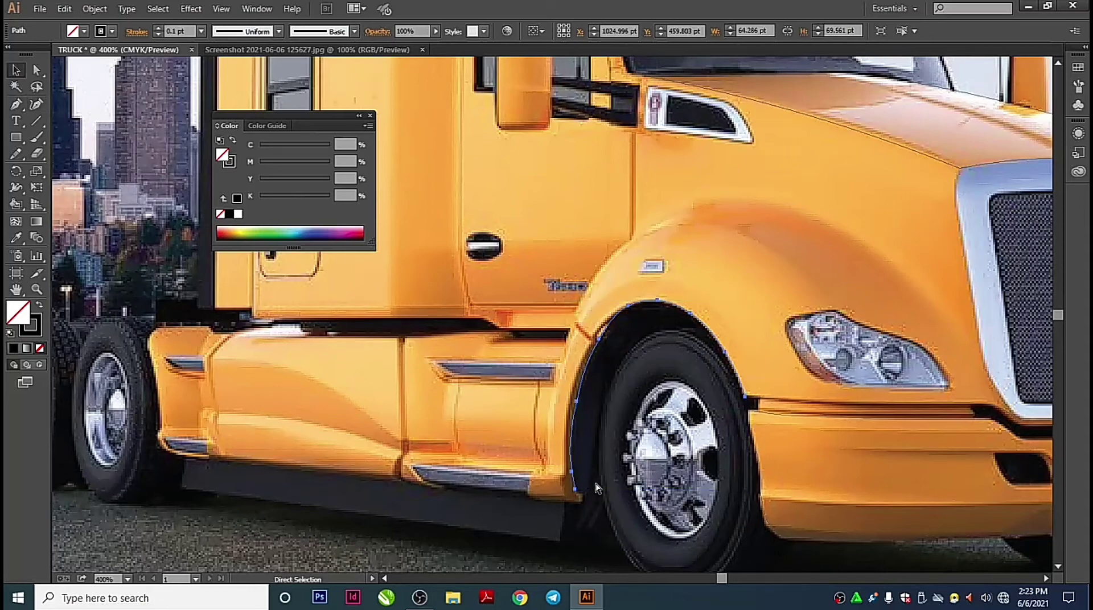
scroll(598, 484, up, 2)
scroll(600, 481, up, 1)
drag(601, 481, 492, 322)
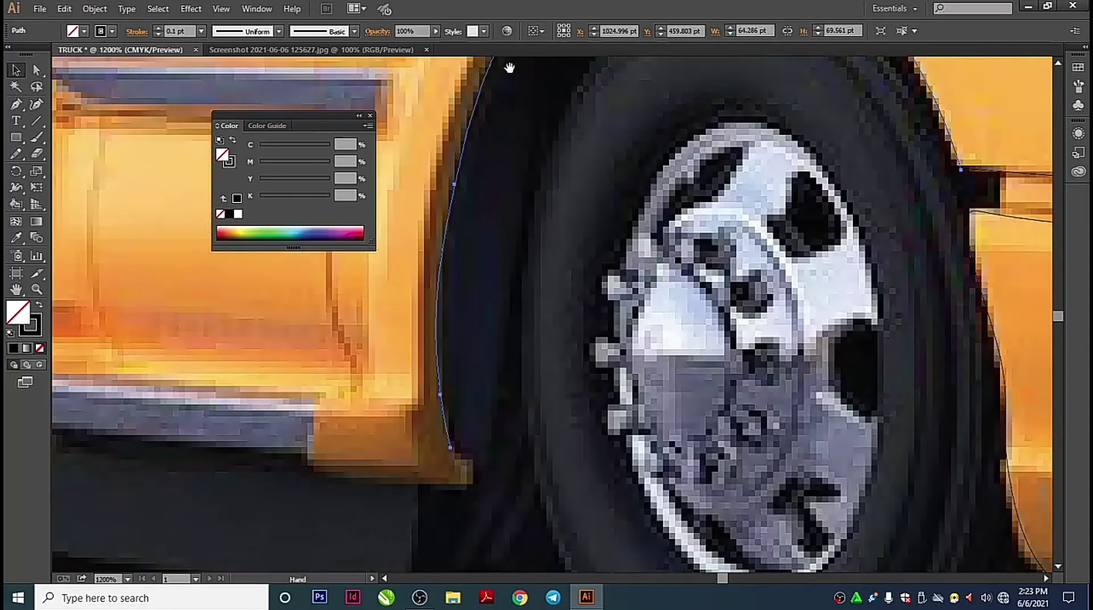
Continue the arch with Pen-tool straight segments around the fender's bottom corner and up its edge
key(o)
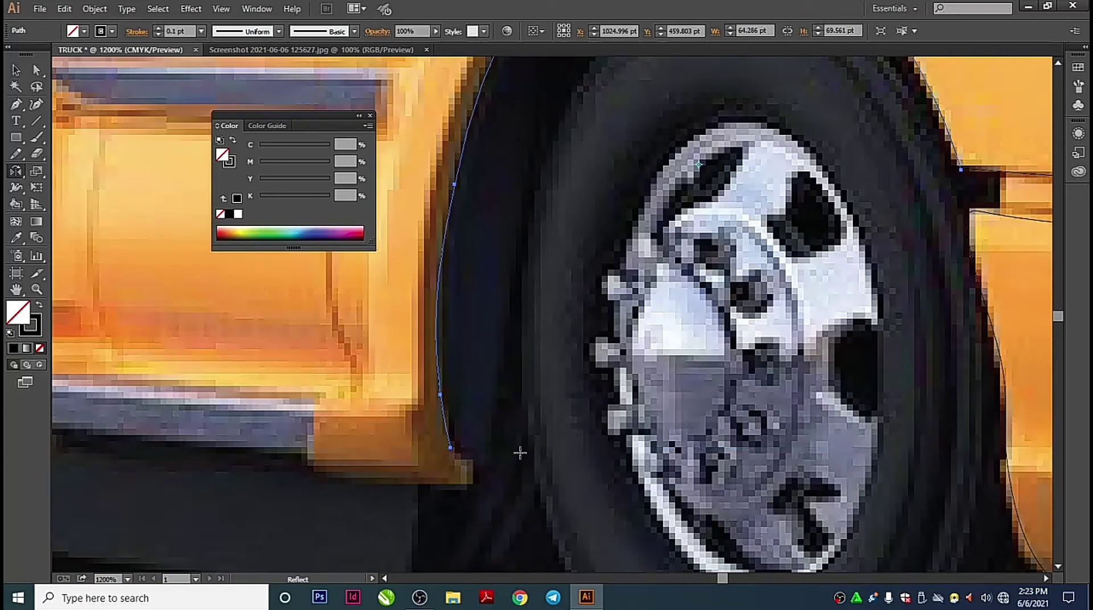
key(p)
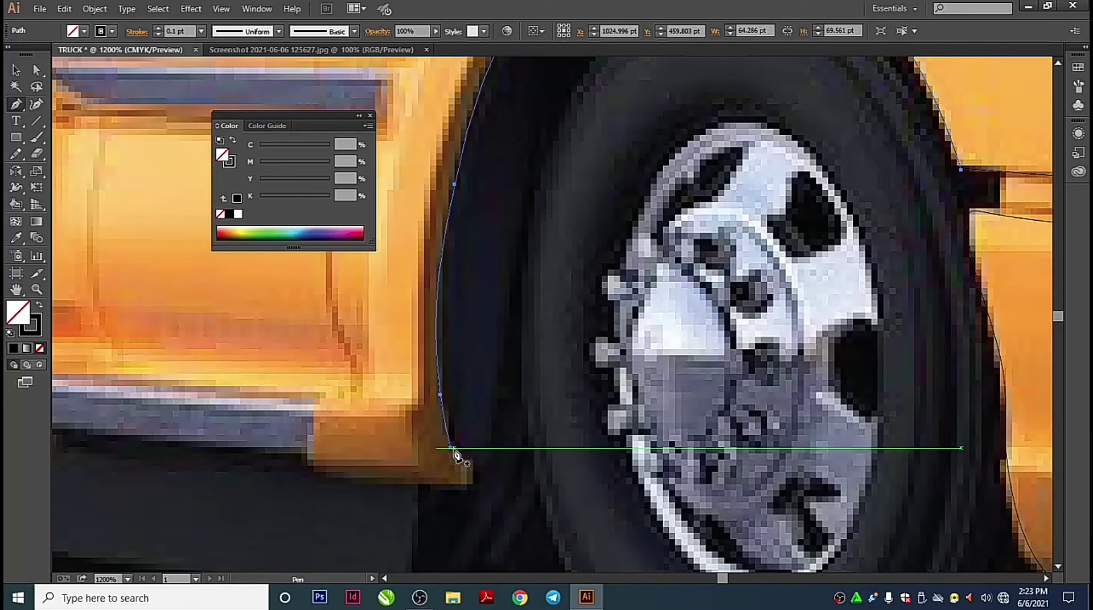
mouse_move(453, 449)
mouse_down()
mouse_move(470, 467)
mouse_move(472, 493)
mouse_up()
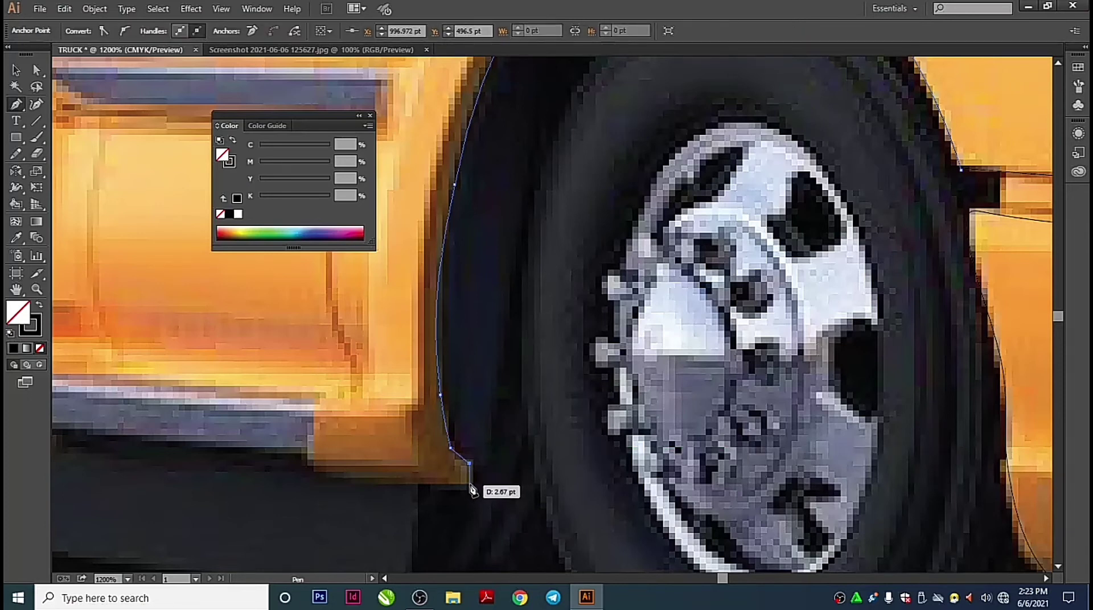
click(354, 483)
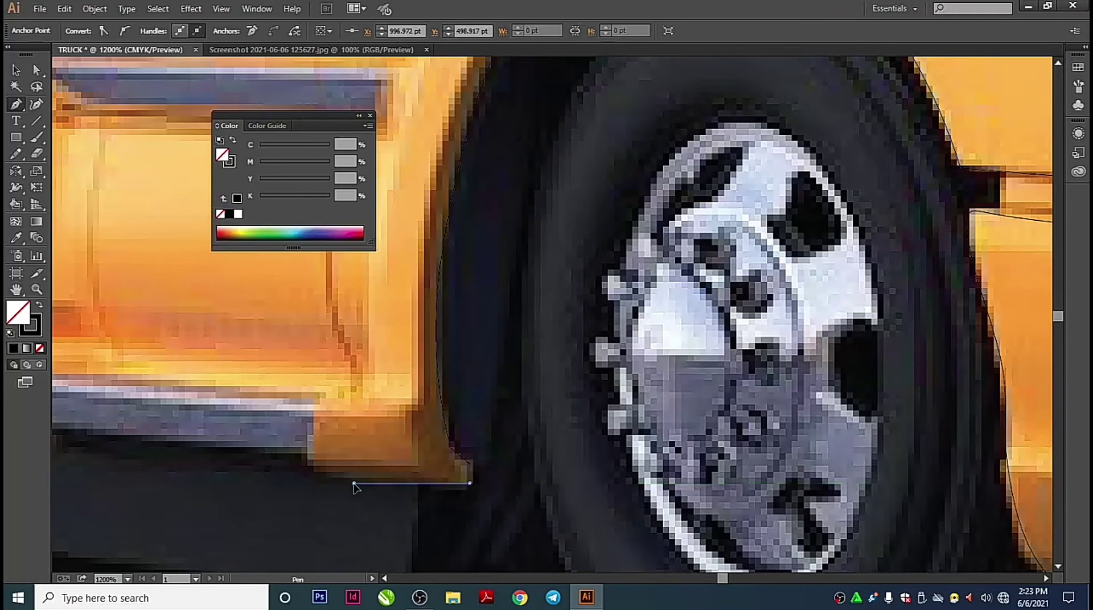
drag(305, 465, 313, 435)
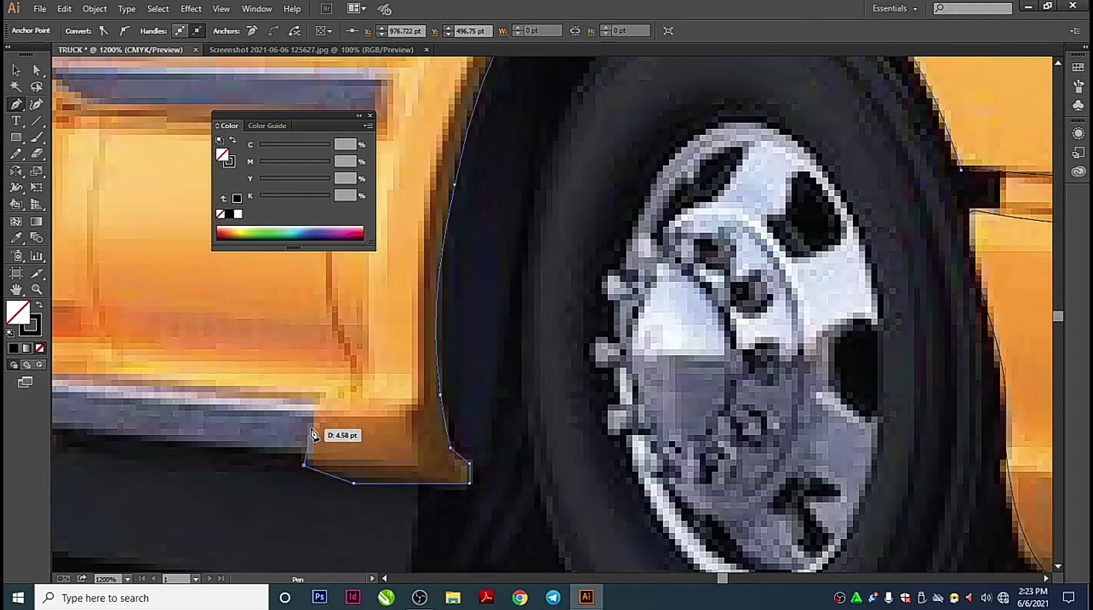
key(ctrl+minus)
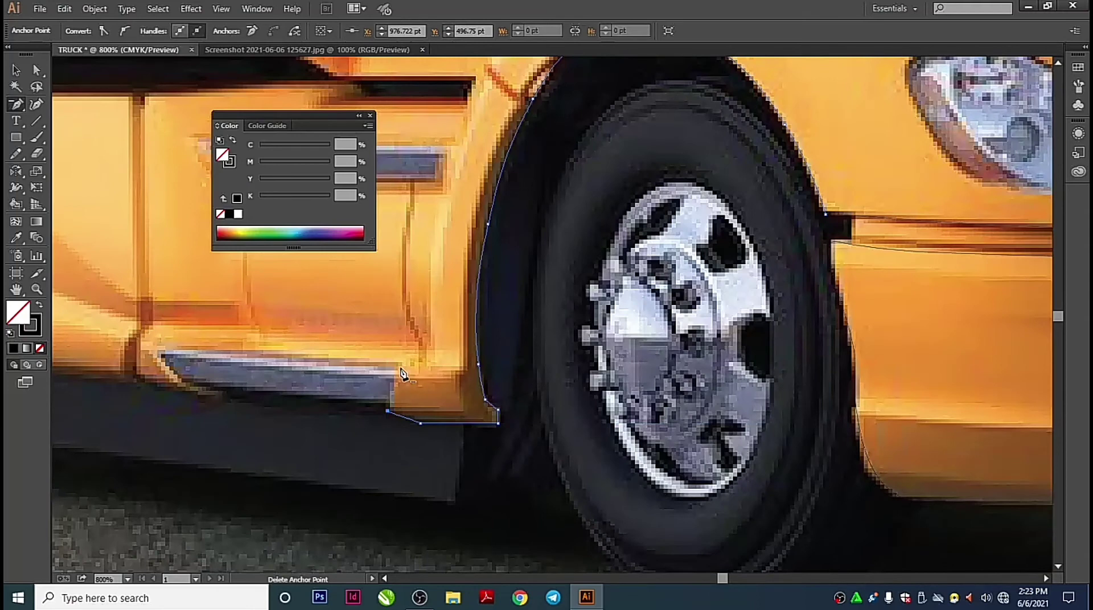
drag(400, 367, 400, 412)
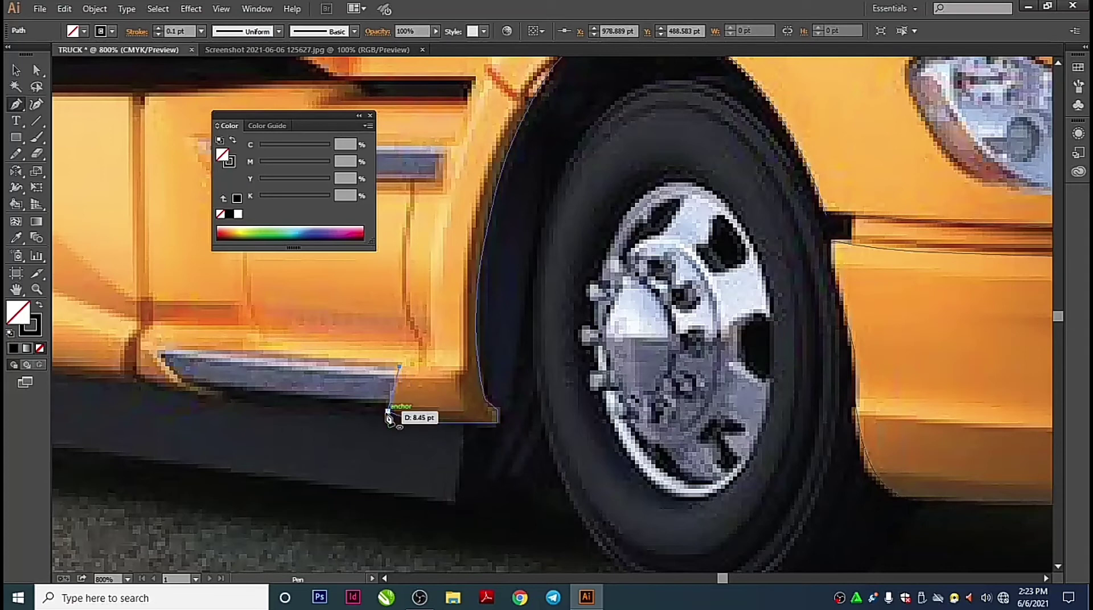
Outline the chrome step trim along its top edge, left end and bottom edge
click(389, 413)
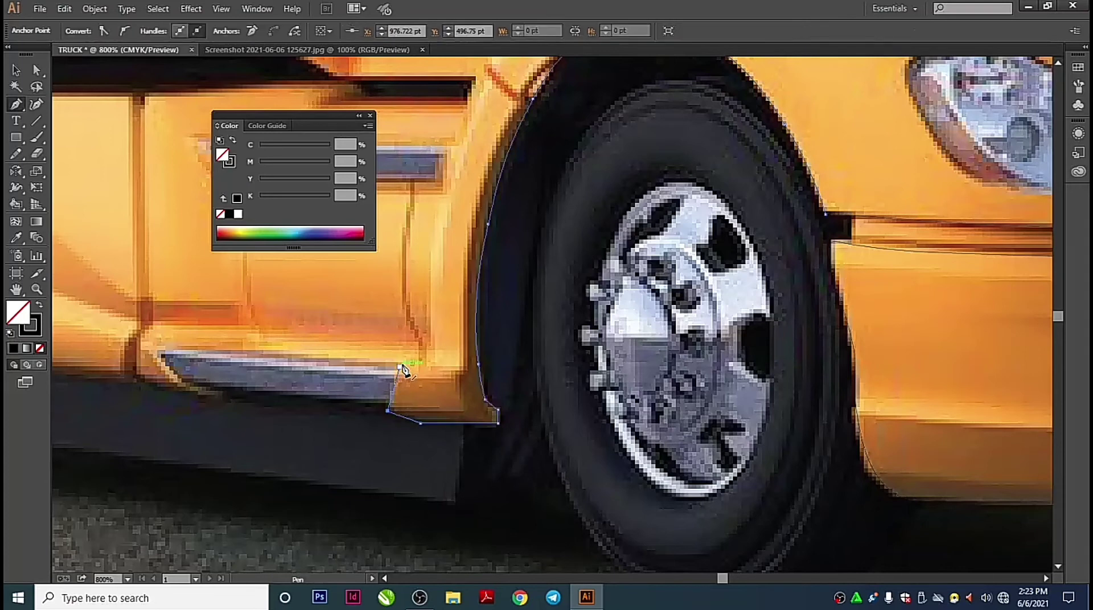
mouse_move(400, 368)
mouse_down()
mouse_move(172, 357)
mouse_move(181, 387)
mouse_up()
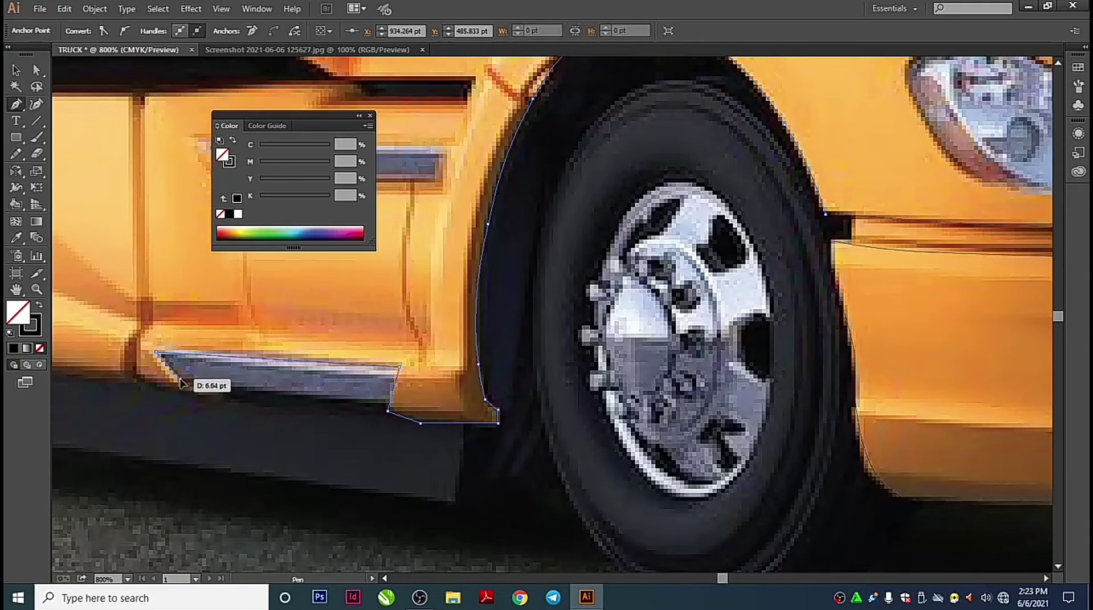
drag(181, 387, 348, 416)
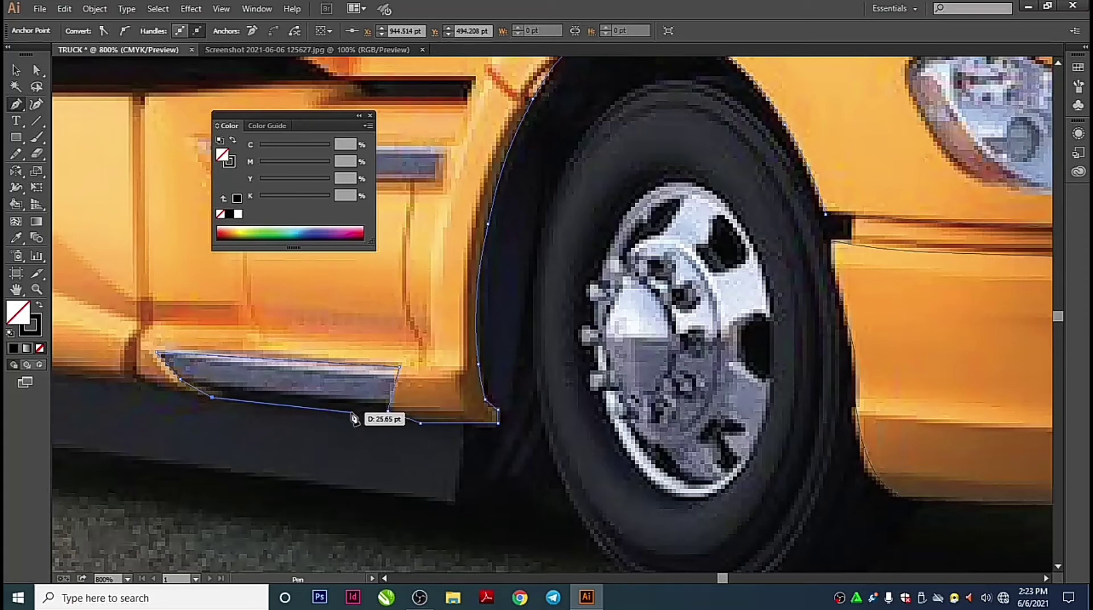
mouse_move(348, 417)
mouse_down()
mouse_move(389, 420)
mouse_move(415, 439)
mouse_up()
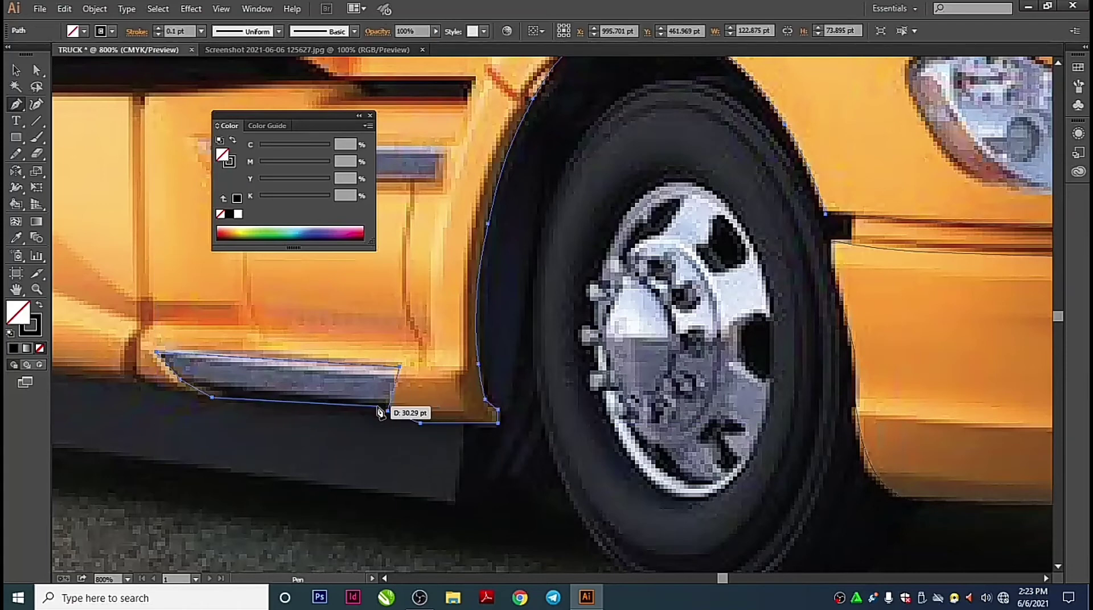
Add points on the trim's lower and right edges and reshape its left end
click(382, 410)
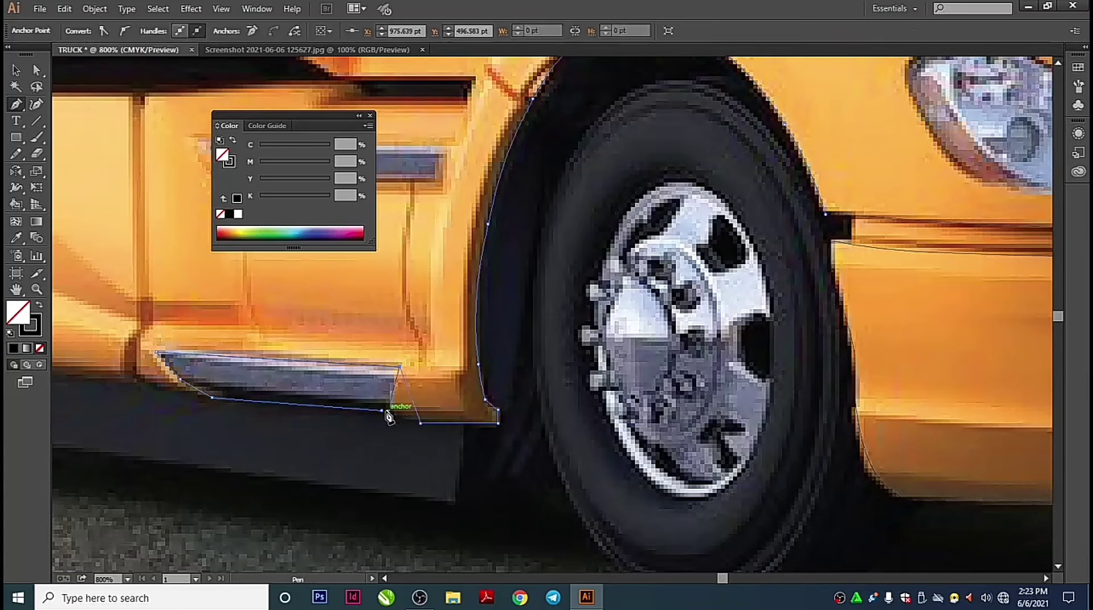
key(ctrl+z)
click(382, 410)
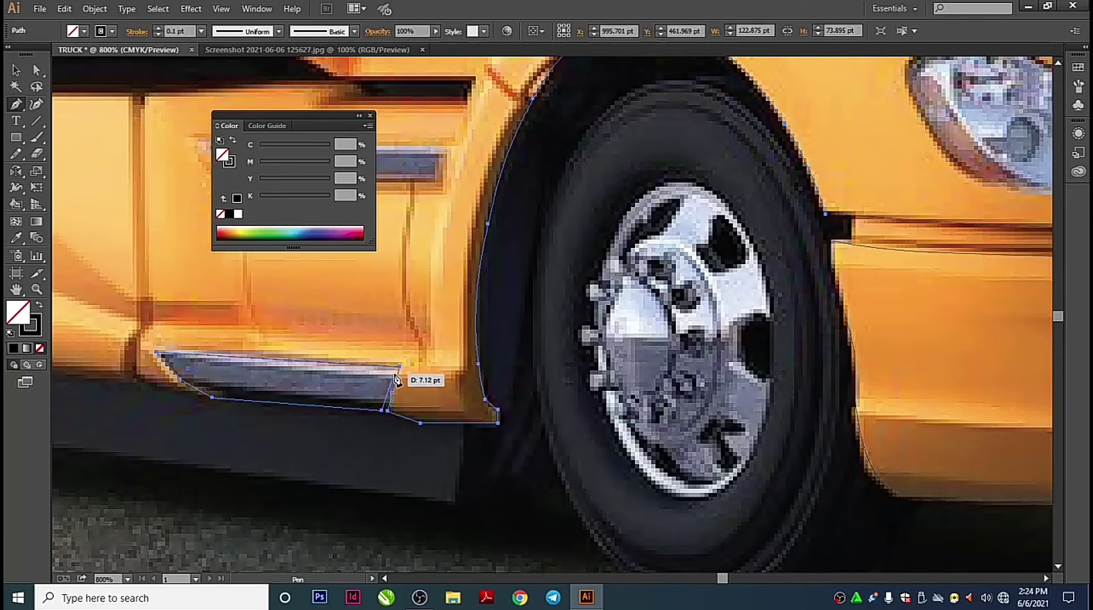
click(395, 377)
drag(395, 378, 169, 362)
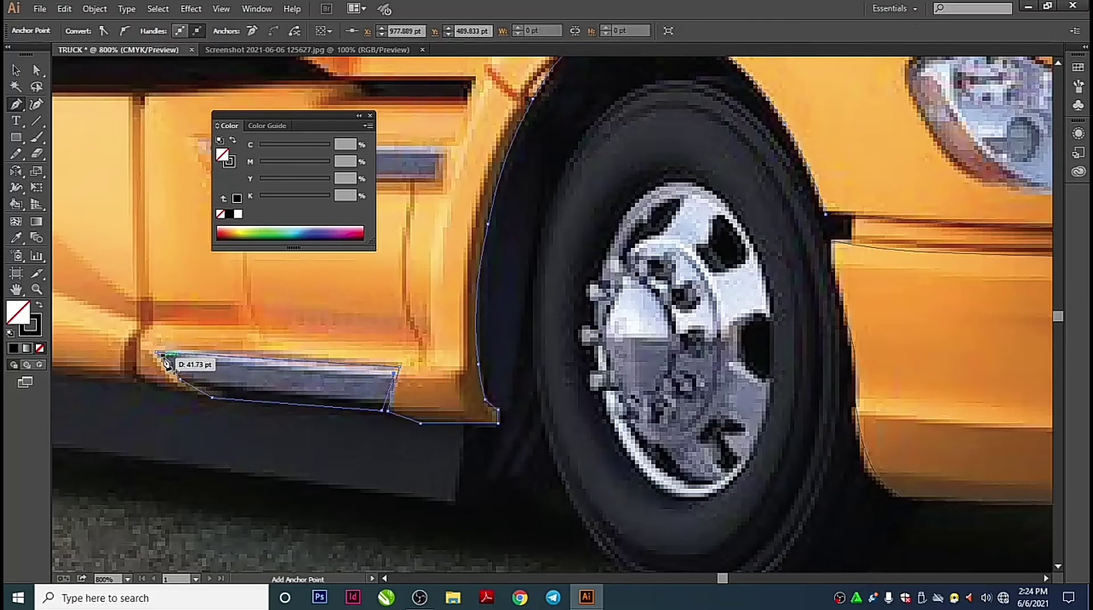
drag(170, 363, 192, 386)
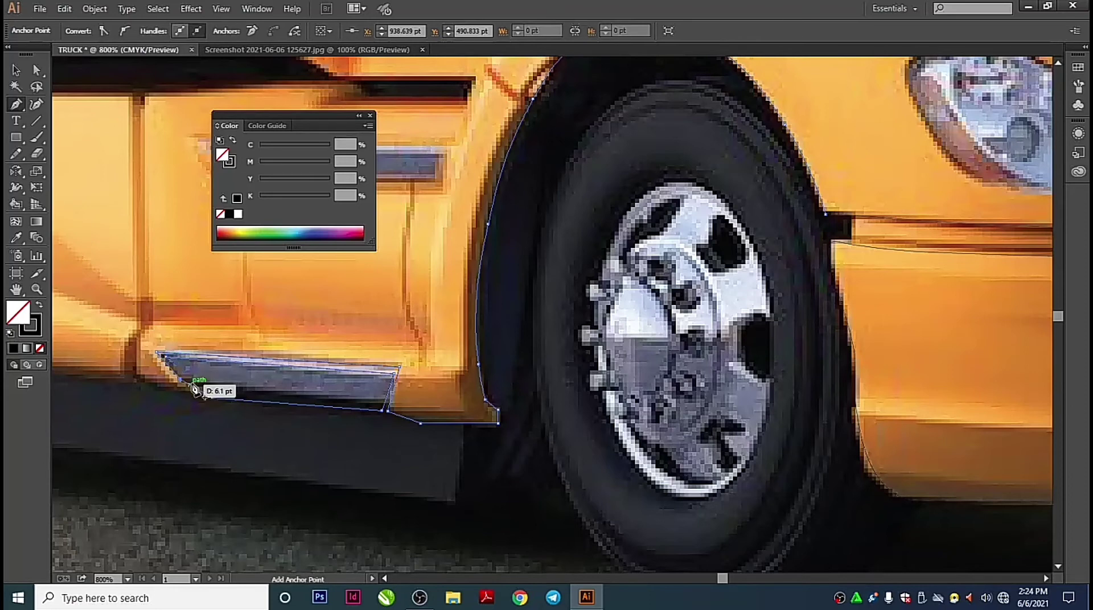
mouse_move(191, 385)
mouse_down()
mouse_move(244, 402)
mouse_move(382, 411)
mouse_up()
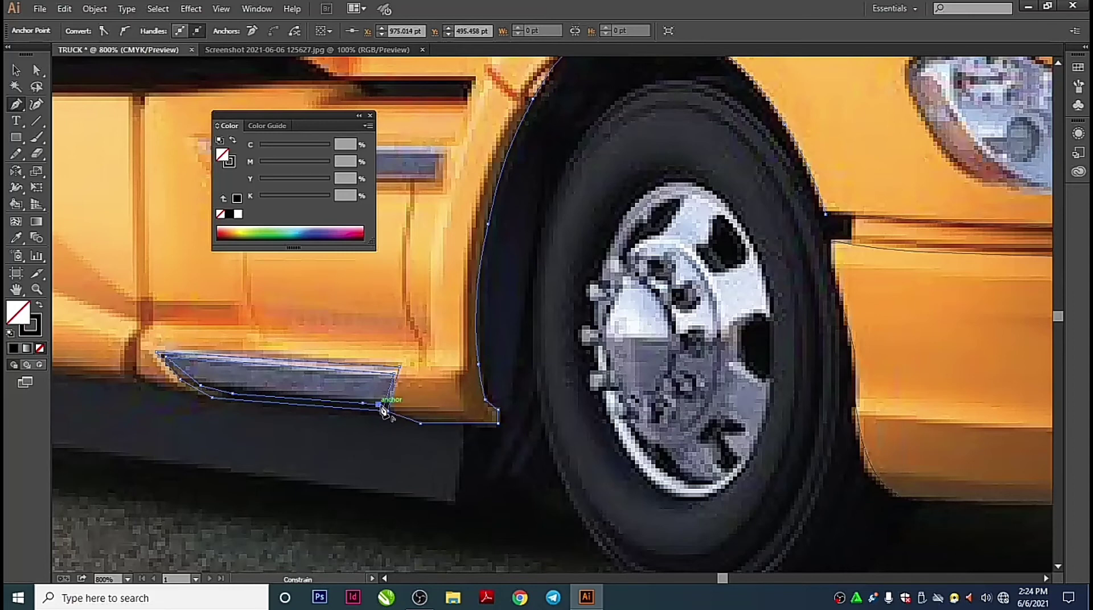
Hide the panels and settle the trim's lower corner point into place
key(shift+Tab)
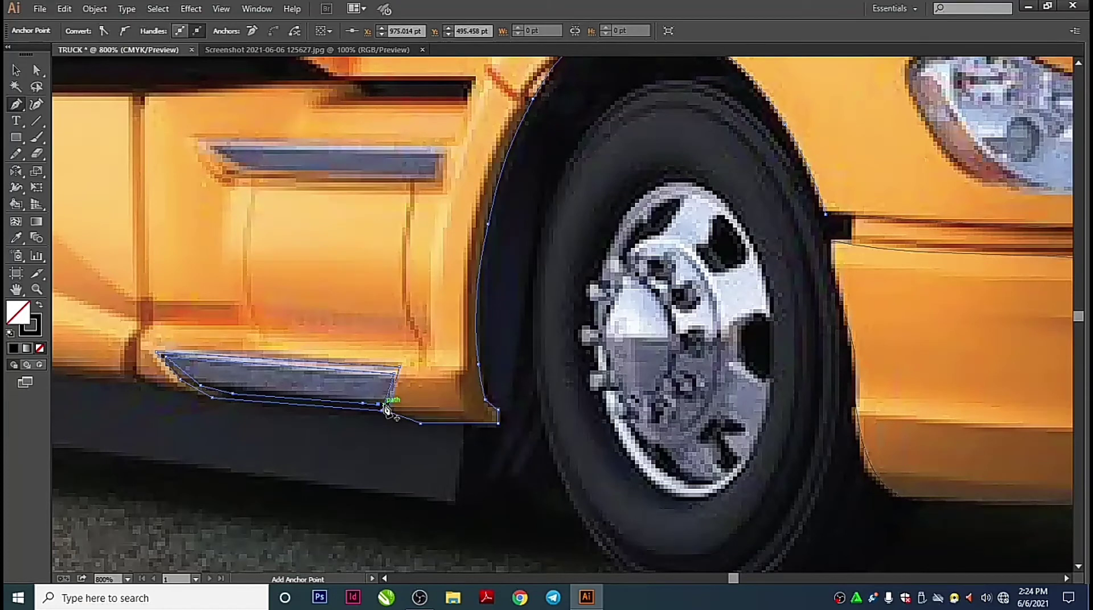
click(386, 409)
mouse_move(380, 409)
mouse_down()
mouse_move(435, 436)
mouse_move(389, 403)
mouse_up()
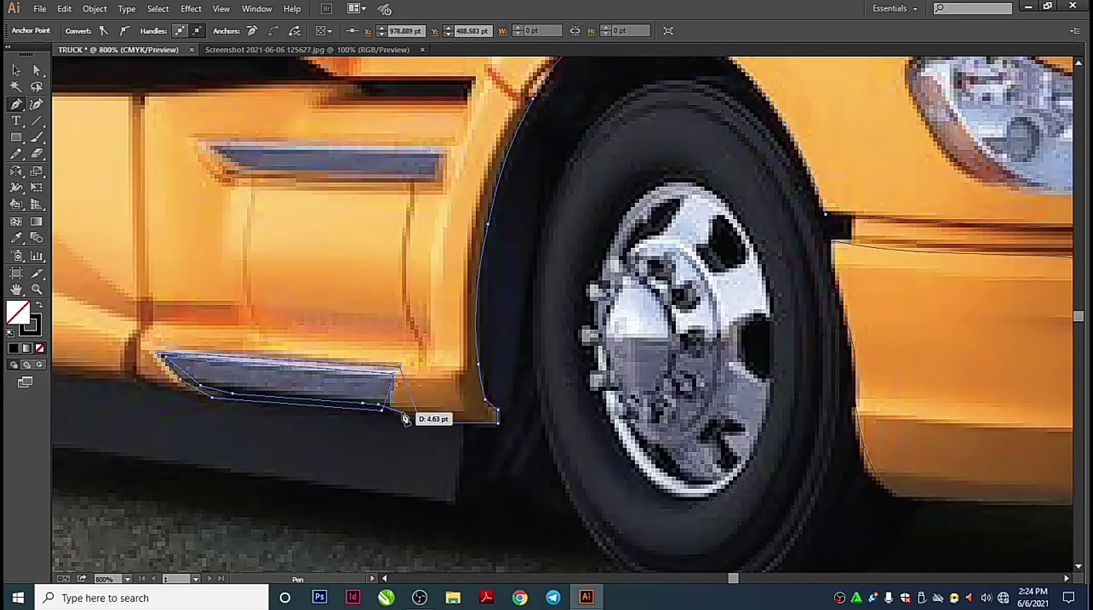
drag(392, 419, 420, 423)
scroll(408, 424, down, 2)
scroll(422, 418, up, 3)
scroll(452, 409, up, 2)
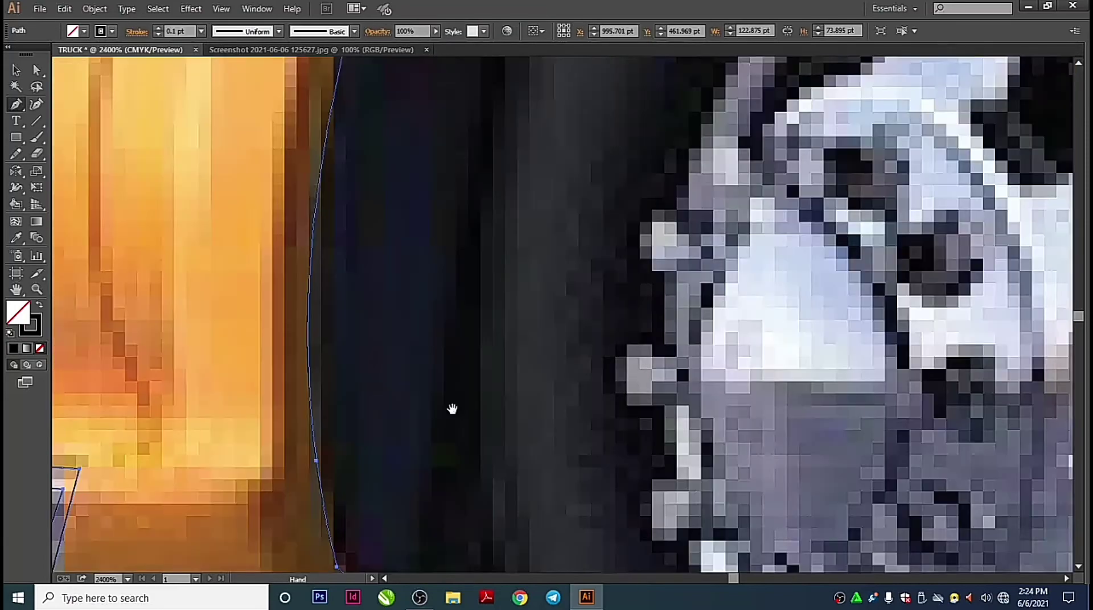
drag(374, 381, 803, 146)
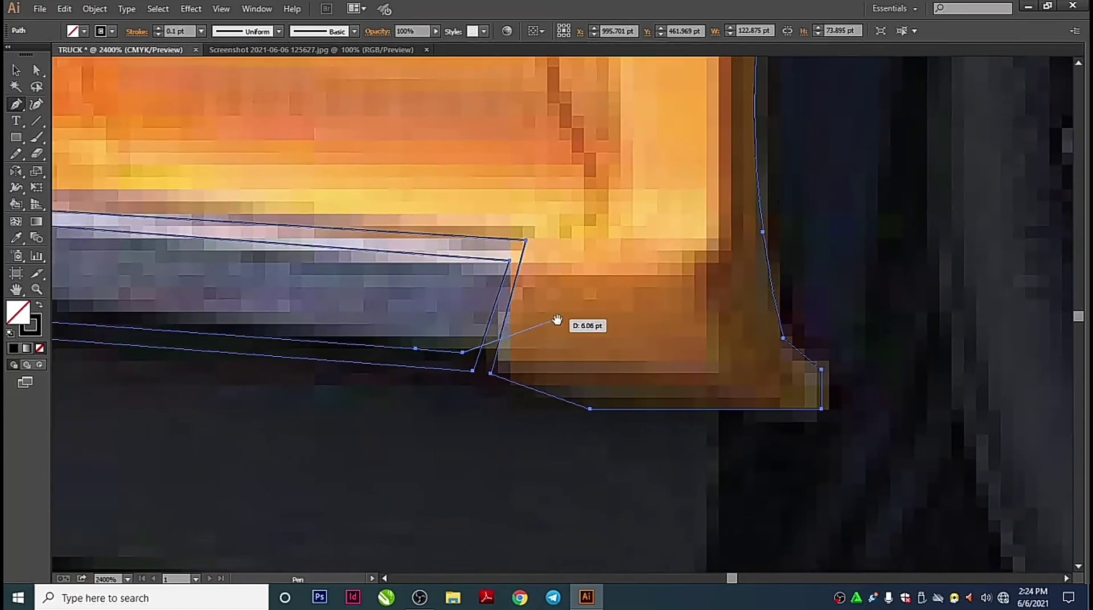
scroll(793, 342, up, 1)
drag(722, 319, 820, 342)
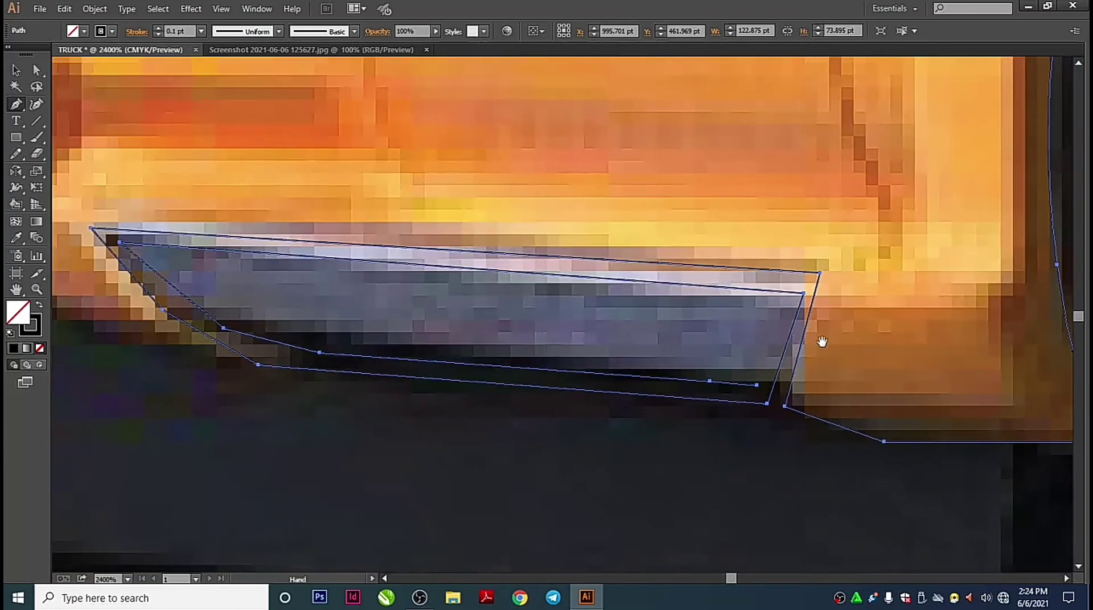
Add an anchor near the step's lower-right corner and pull it onto the photo's edge
click(769, 388)
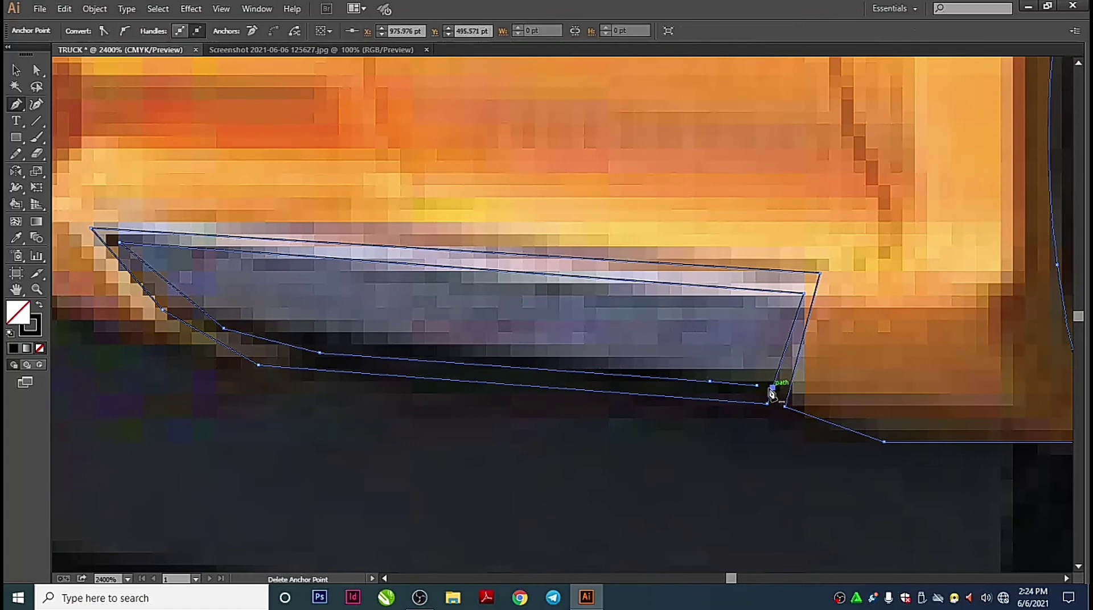
click(763, 392)
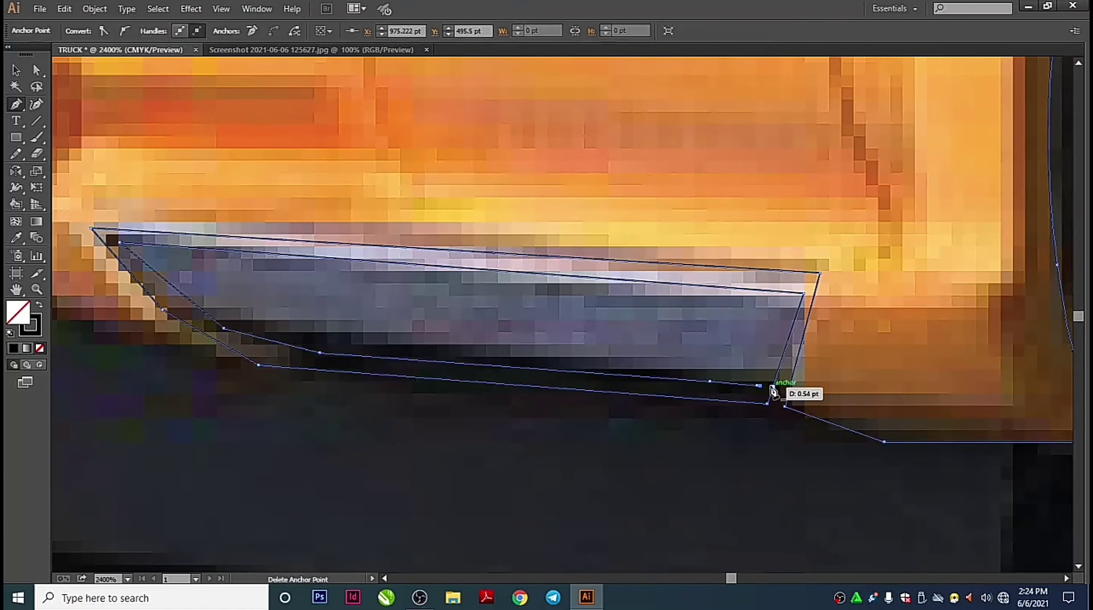
click(787, 405)
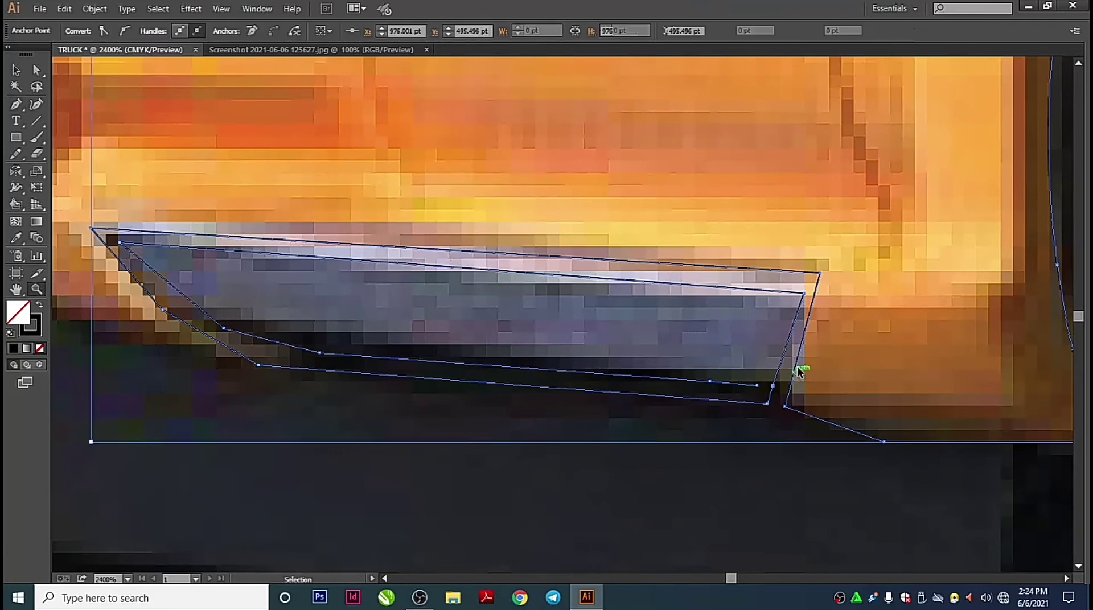
click(772, 385)
key(ctrl+space)
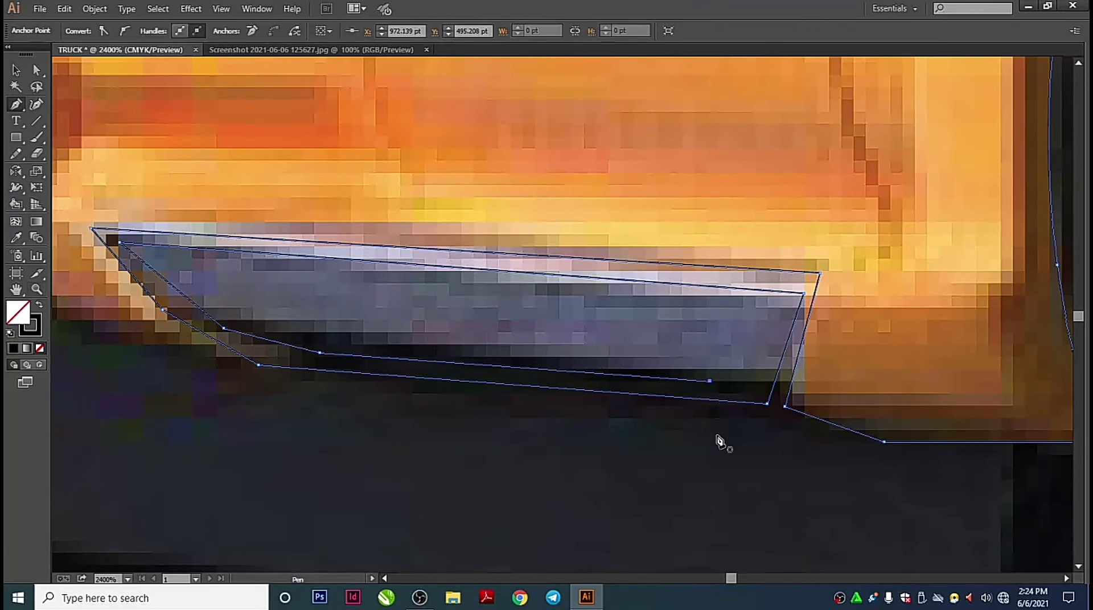
click(741, 382)
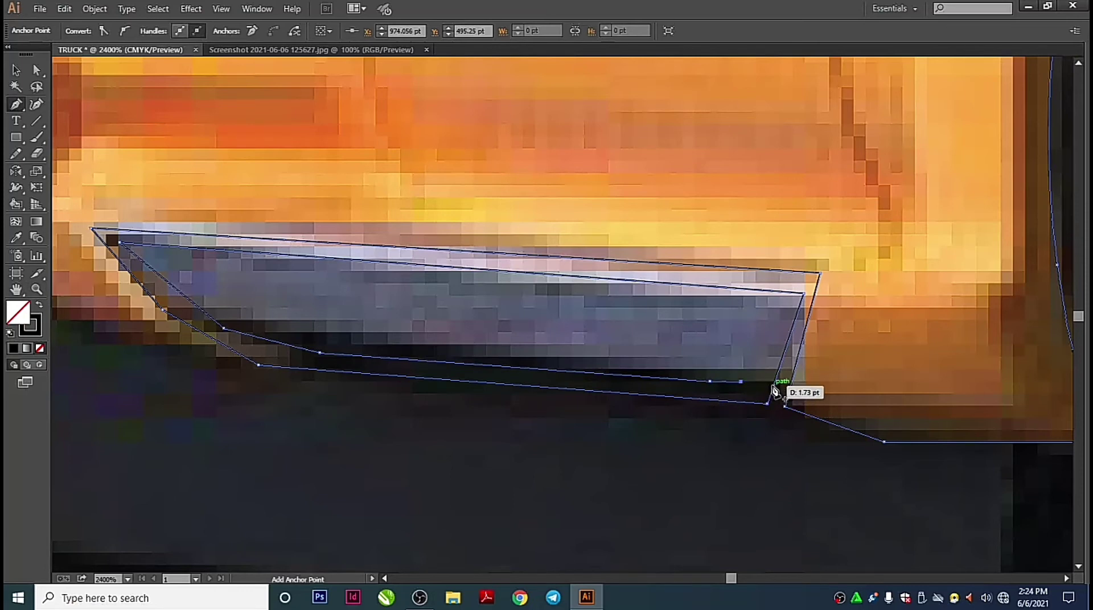
click(768, 385)
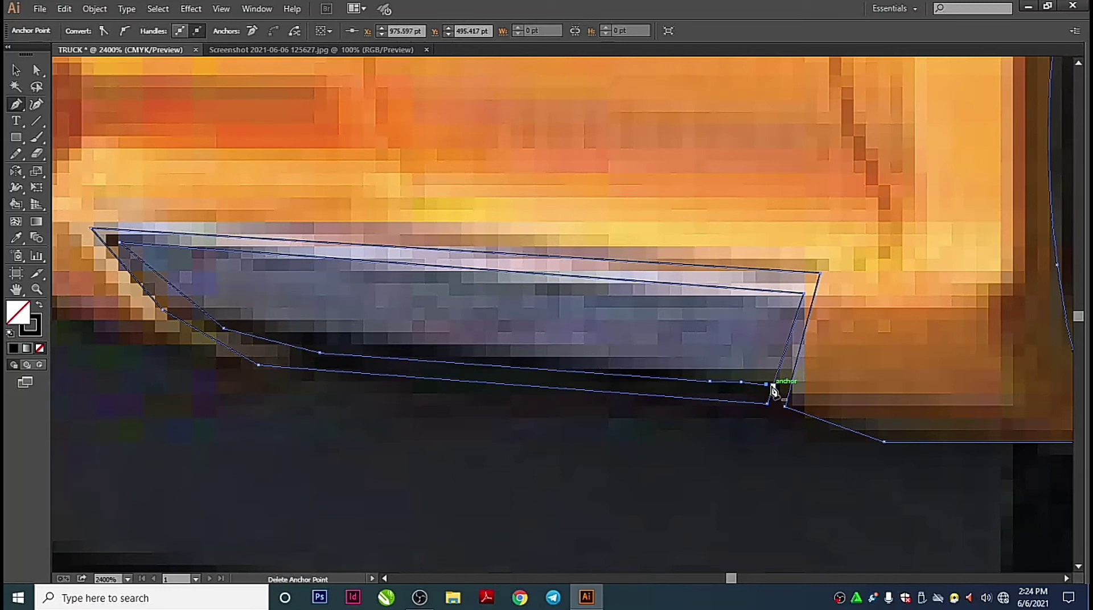
drag(773, 387, 784, 406)
key(ctrl+space)
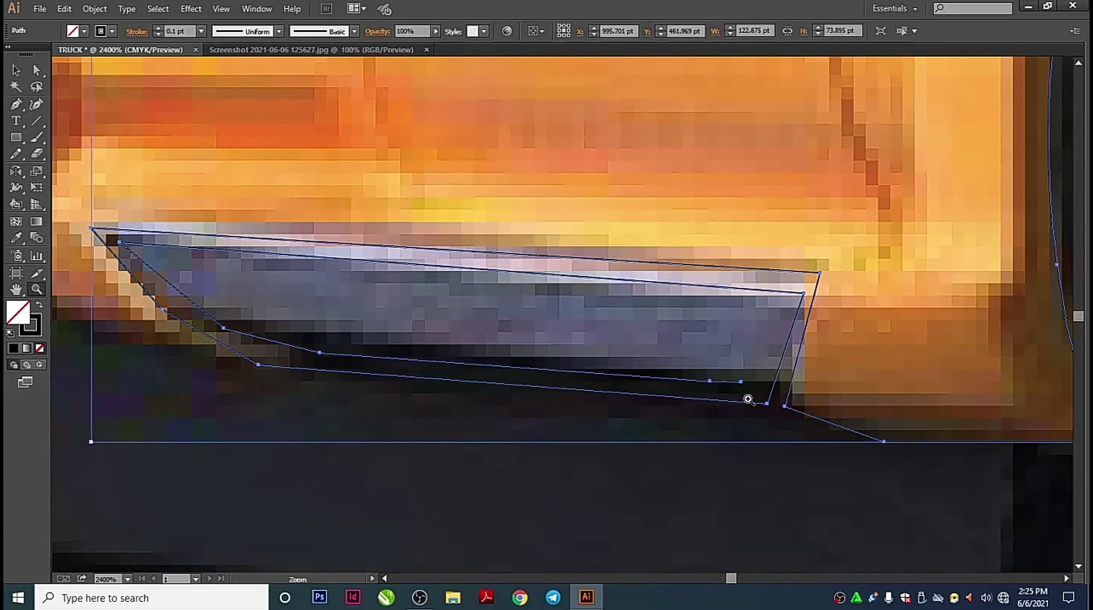
ctrl+click(747, 397)
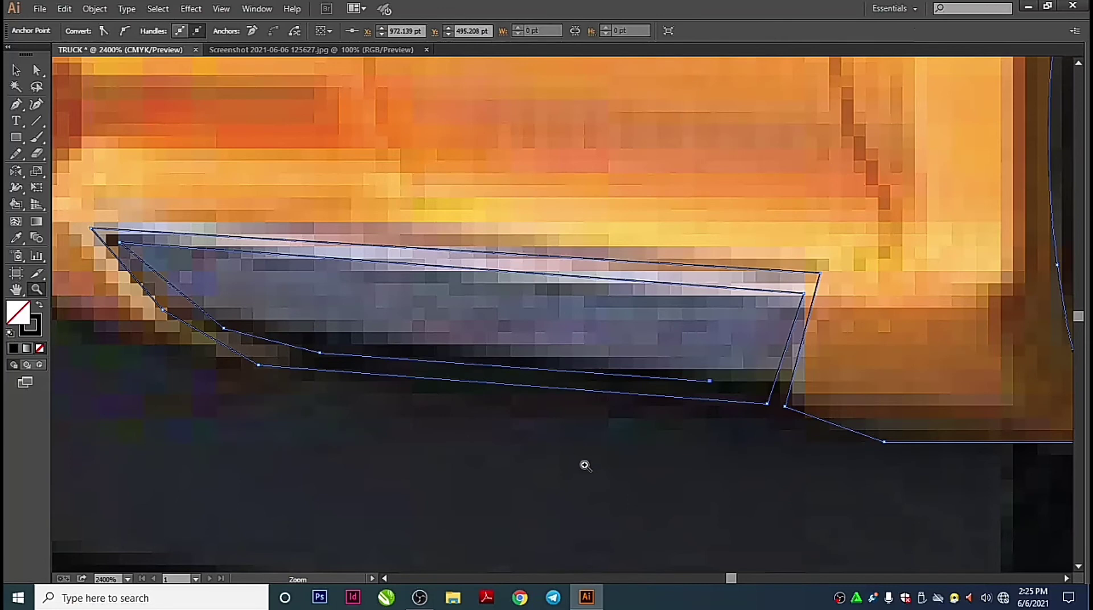
key(shift+grave)
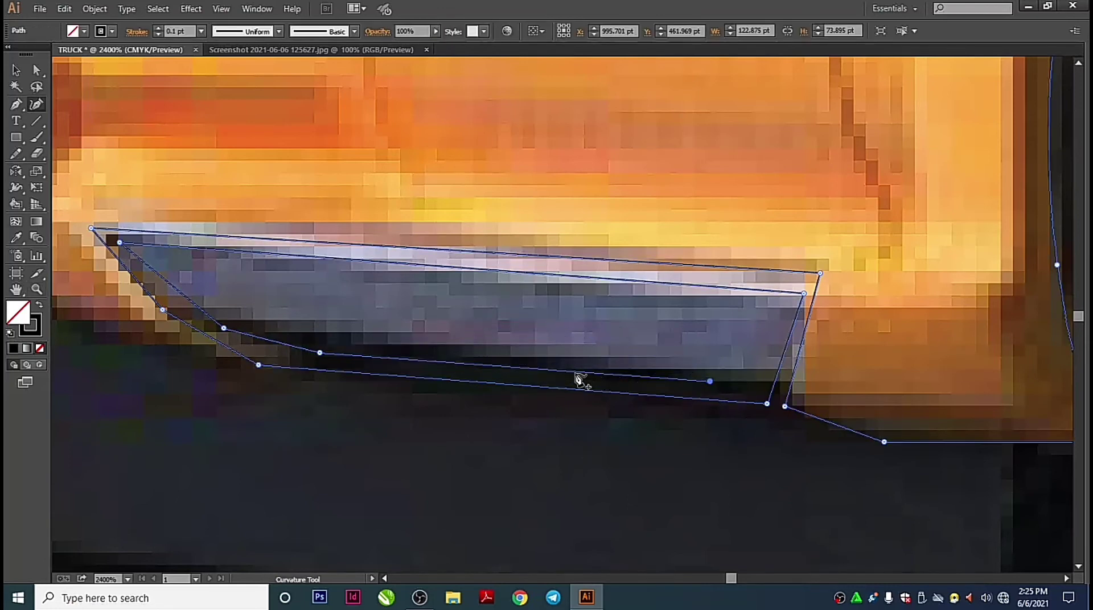
Add anchors and bend the step's bottom outer and top edges to follow the photo
click(558, 374)
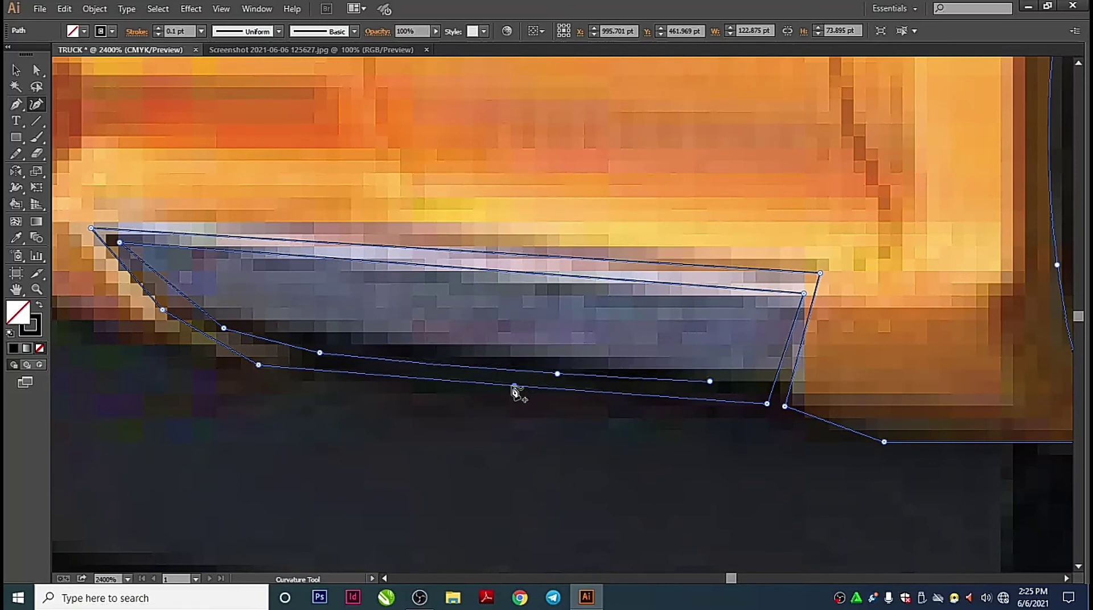
drag(528, 393, 509, 397)
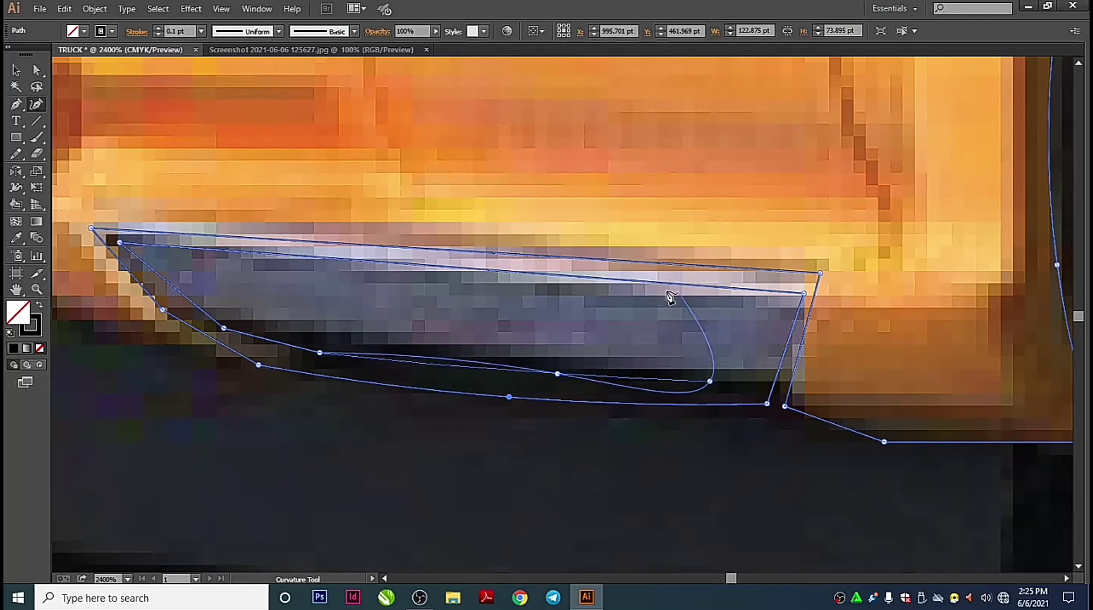
drag(534, 257, 476, 247)
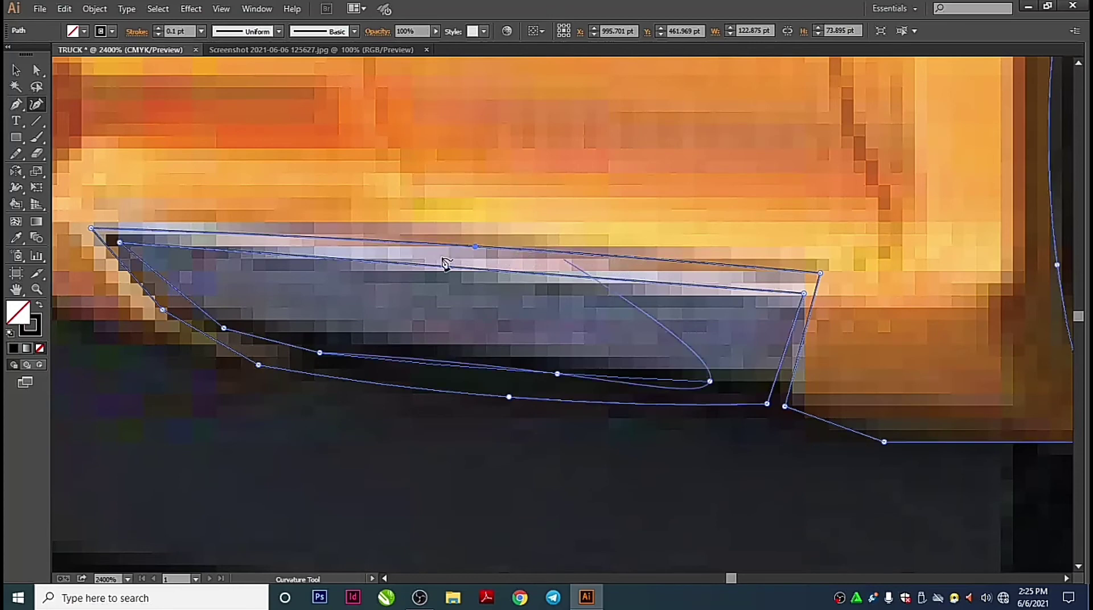
click(468, 266)
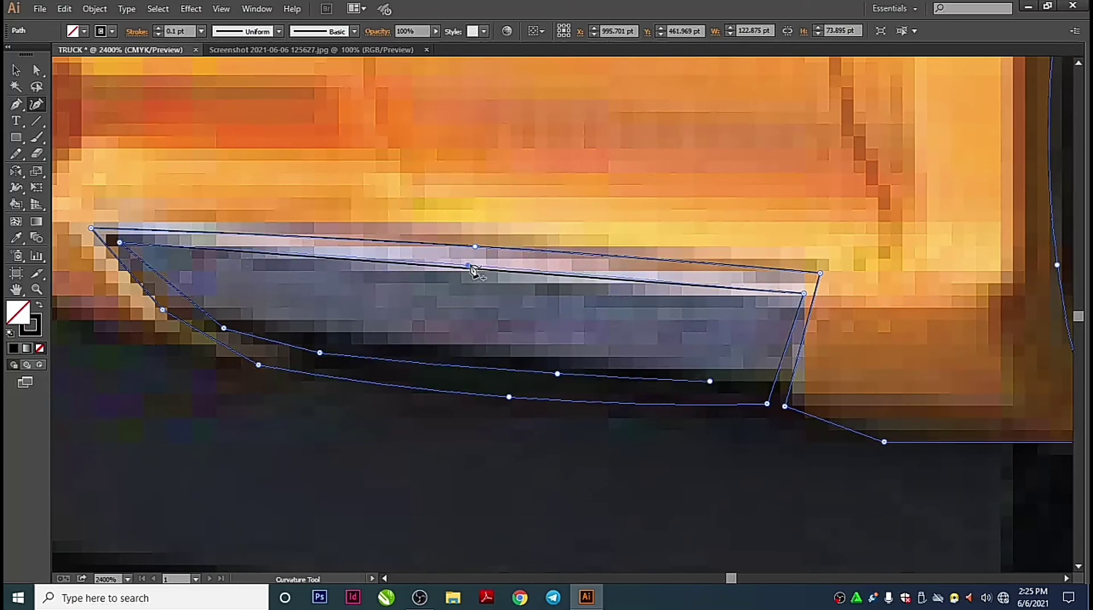
drag(471, 268, 474, 266)
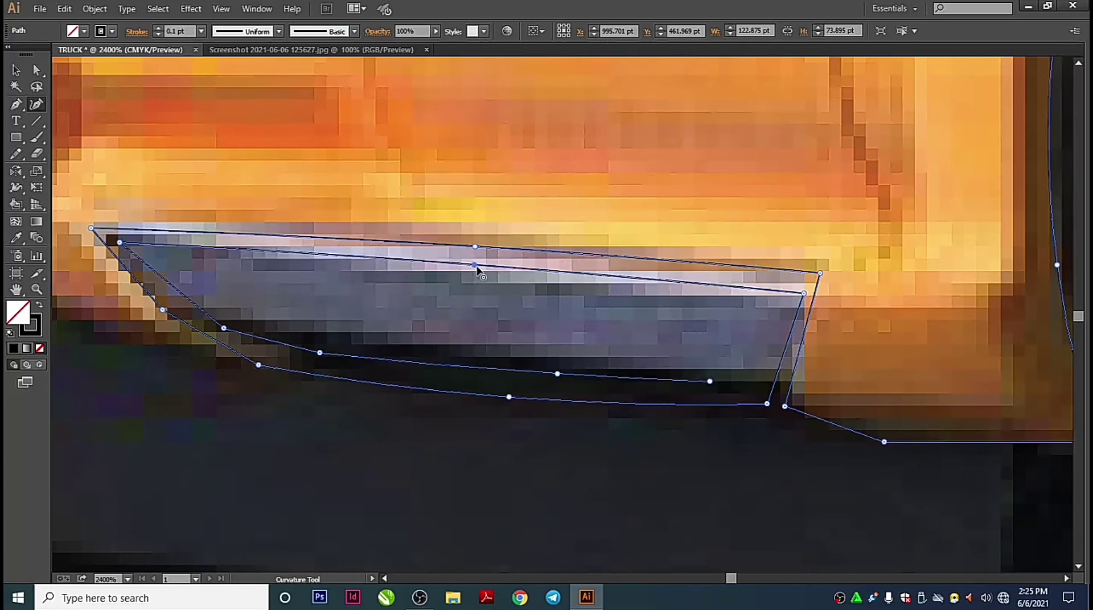
Add anchors along the lower inner edge and curve it into the right corner
click(272, 344)
click(398, 364)
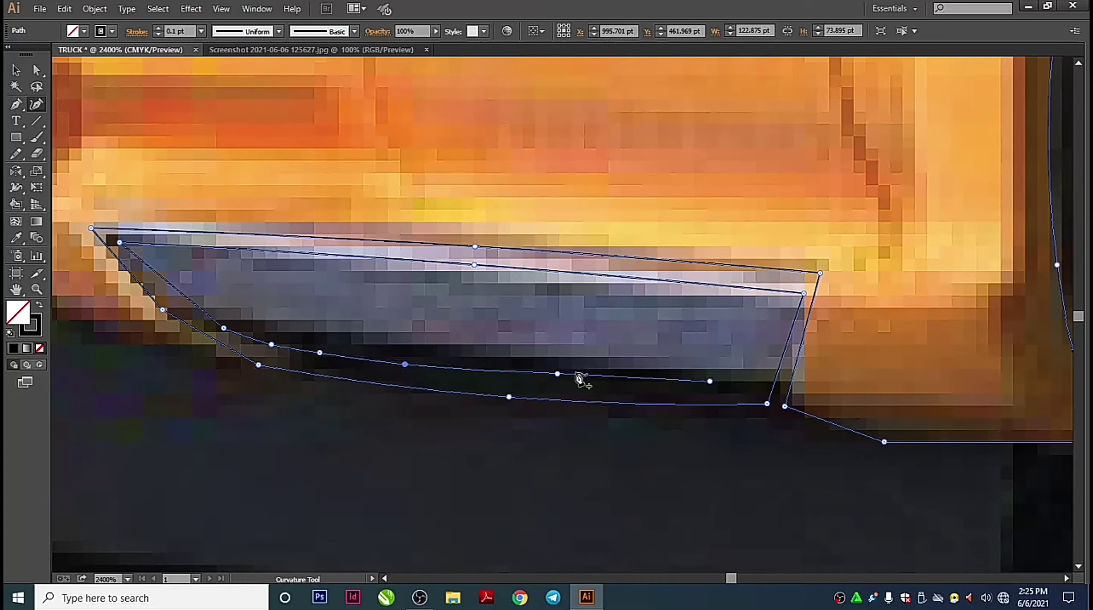
drag(558, 374, 562, 376)
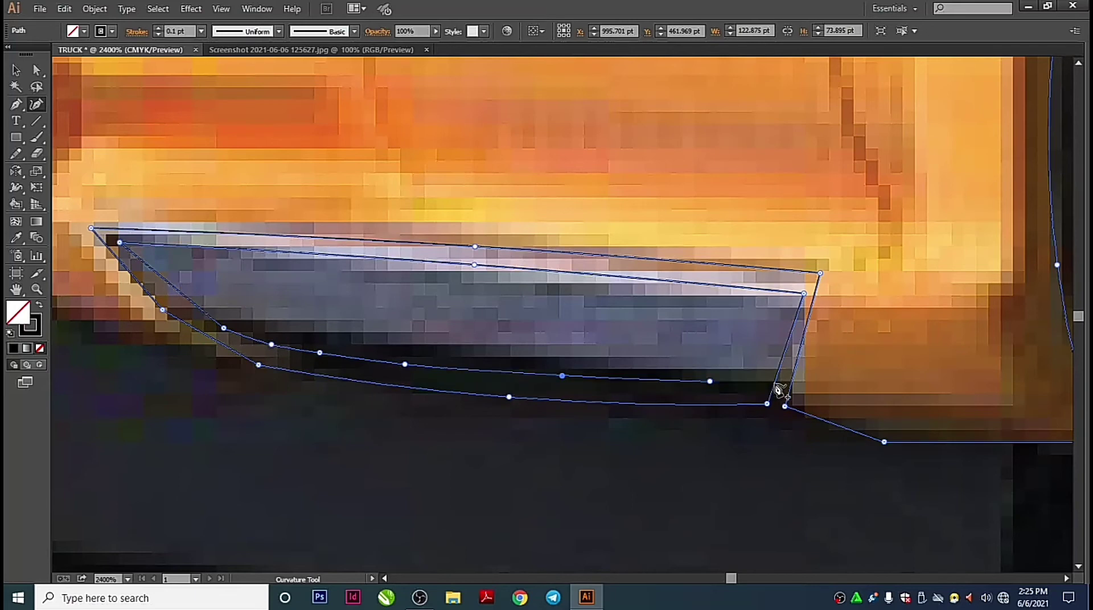
click(766, 383)
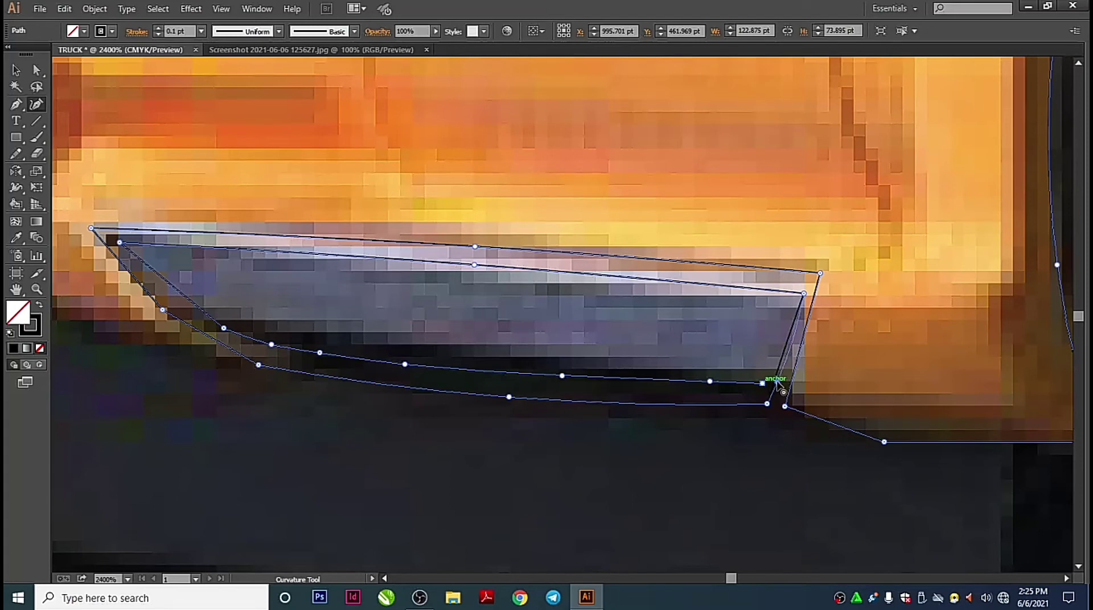
click(777, 382)
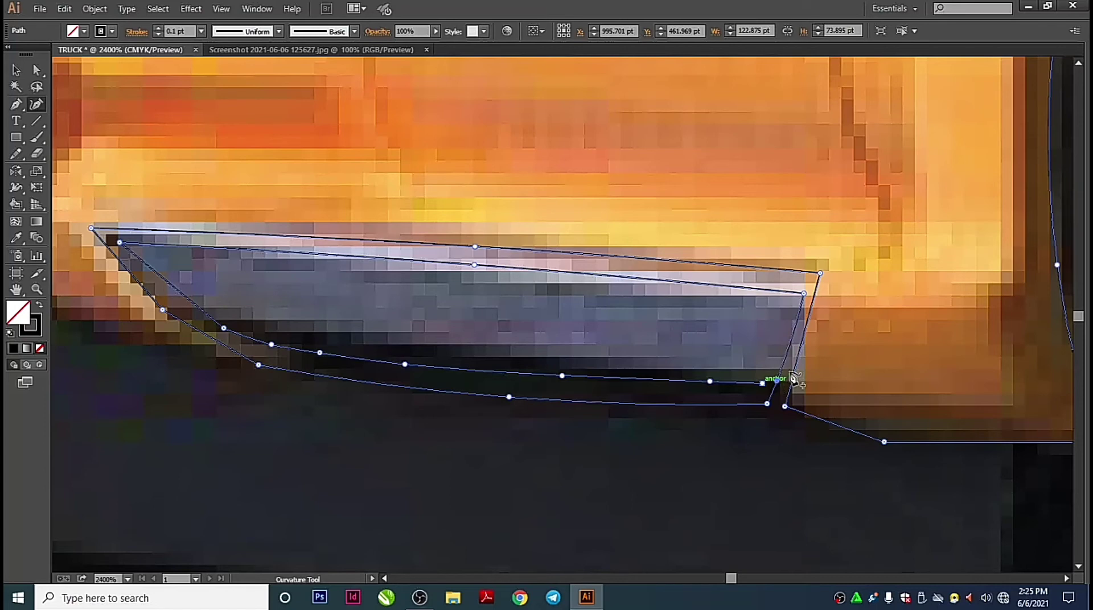
click(802, 360)
Add an anchor on the lower-right trailing line and deselect the finished outline
click(822, 422)
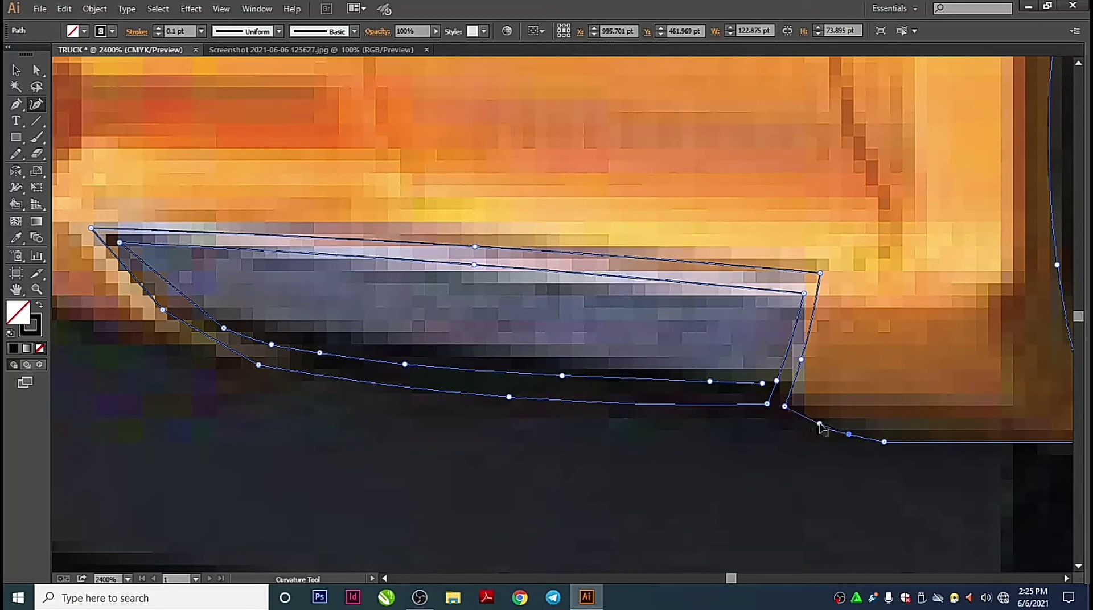
click(820, 425)
key(v)
click(742, 487)
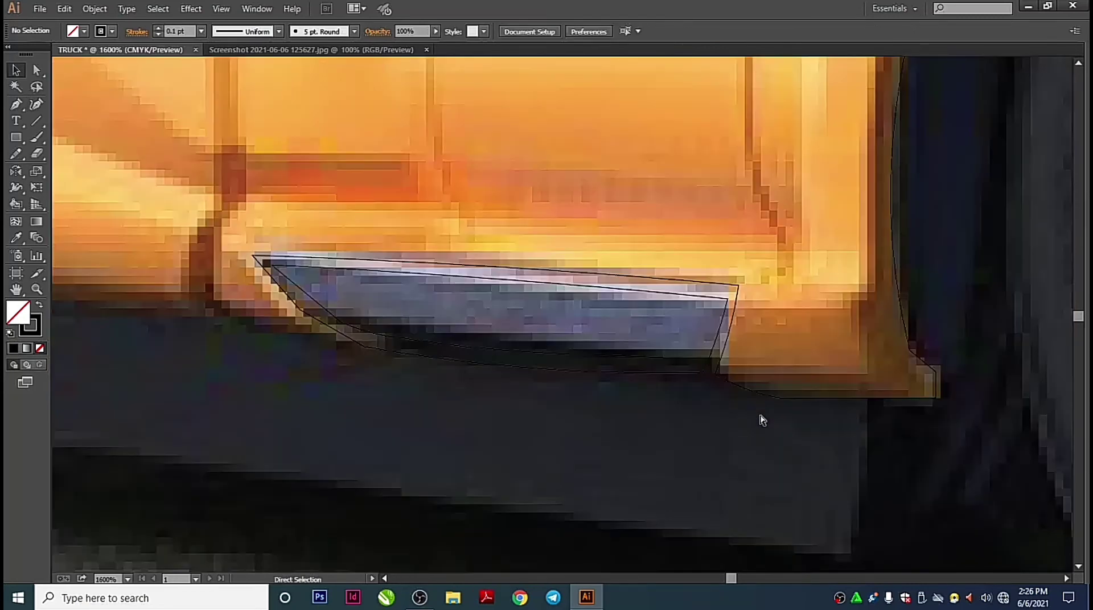
Draw two short Line Segment lines across the inner and bottom gaps at the chrome step's lower-right corner
key(ctrl+minus)
key(ctrl+plus)
key(ctrl+plus)
key(ctrl+plus)
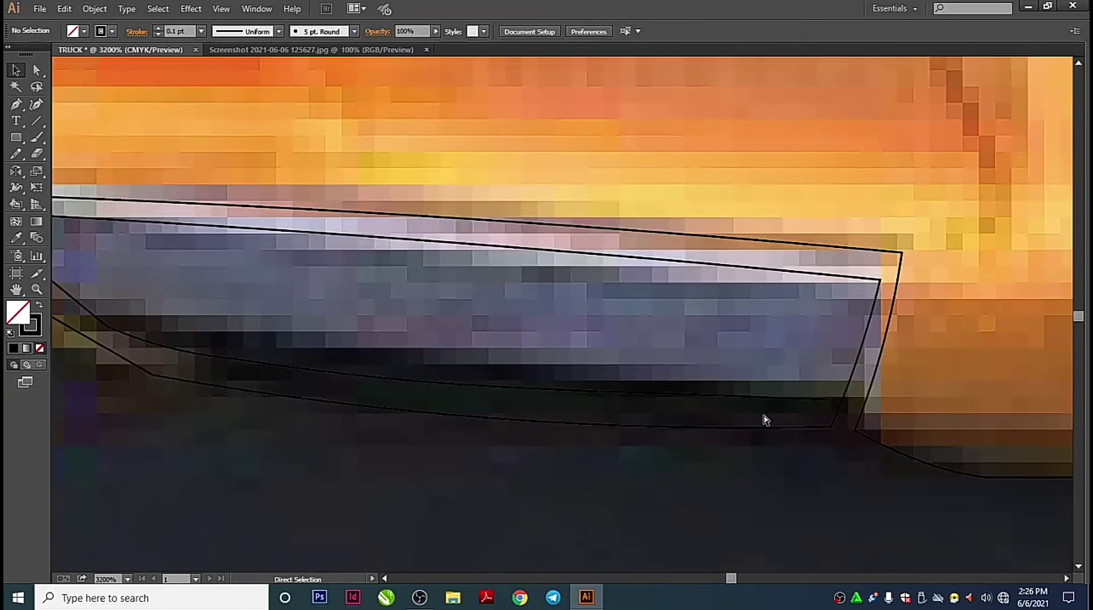
key(ctrl+plus)
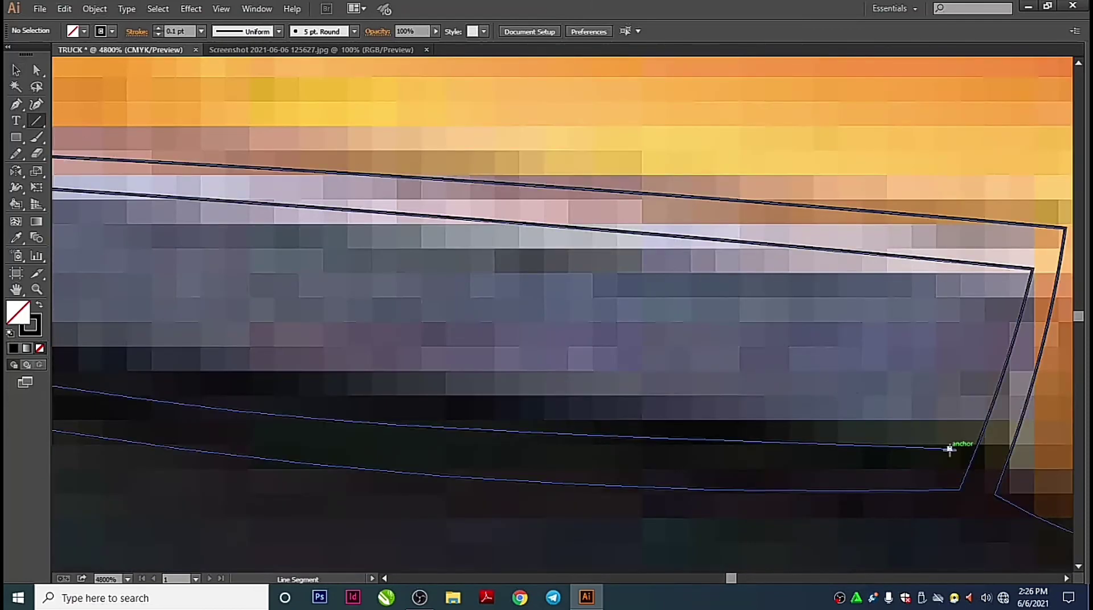
drag(949, 450, 976, 450)
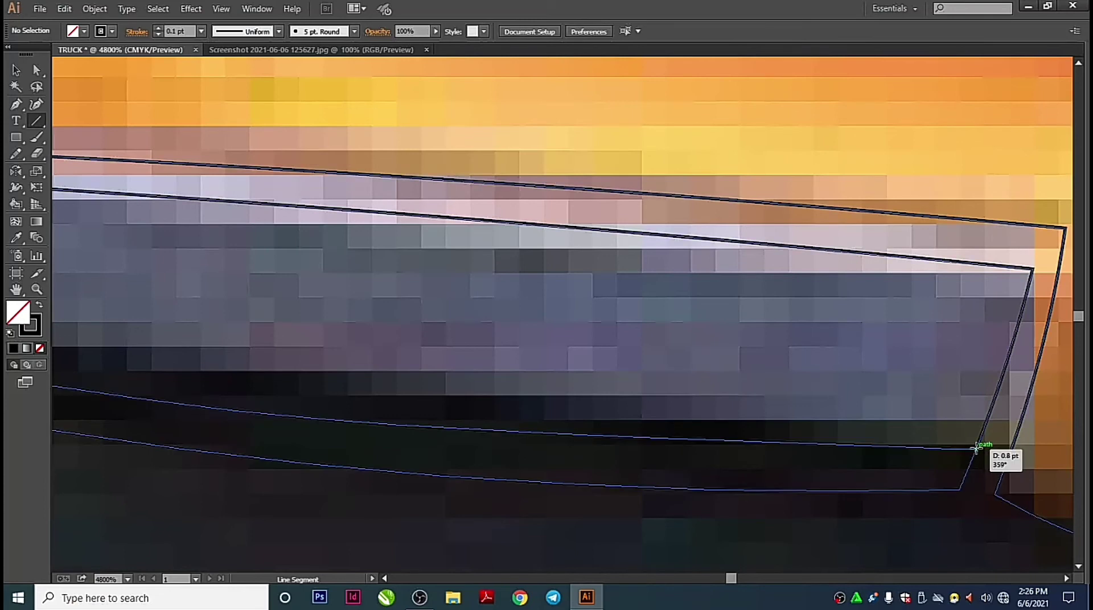
drag(976, 451, 976, 449)
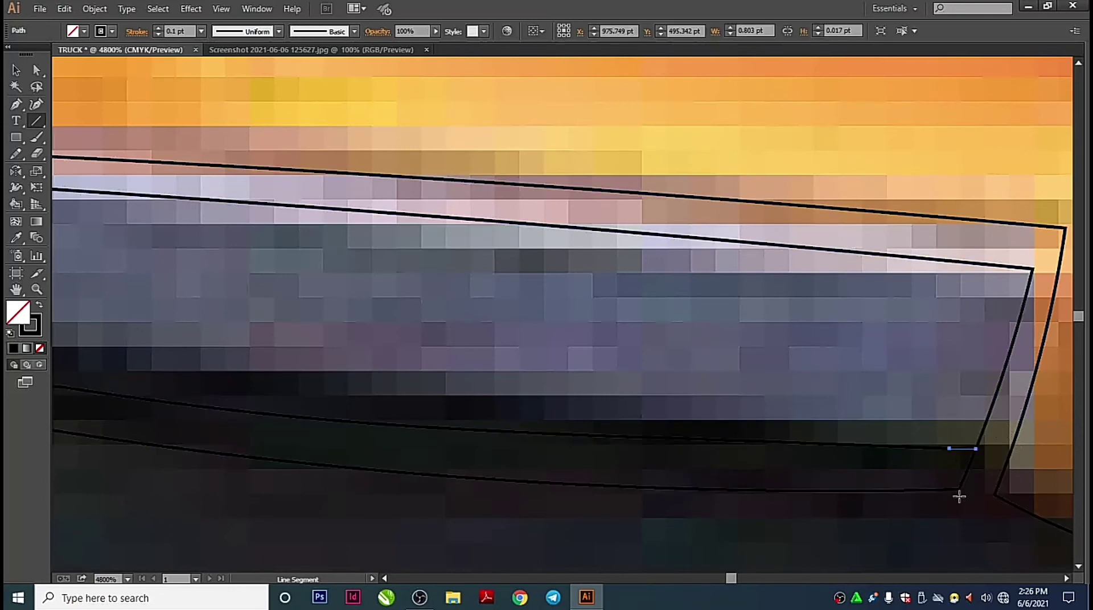
drag(960, 491, 996, 494)
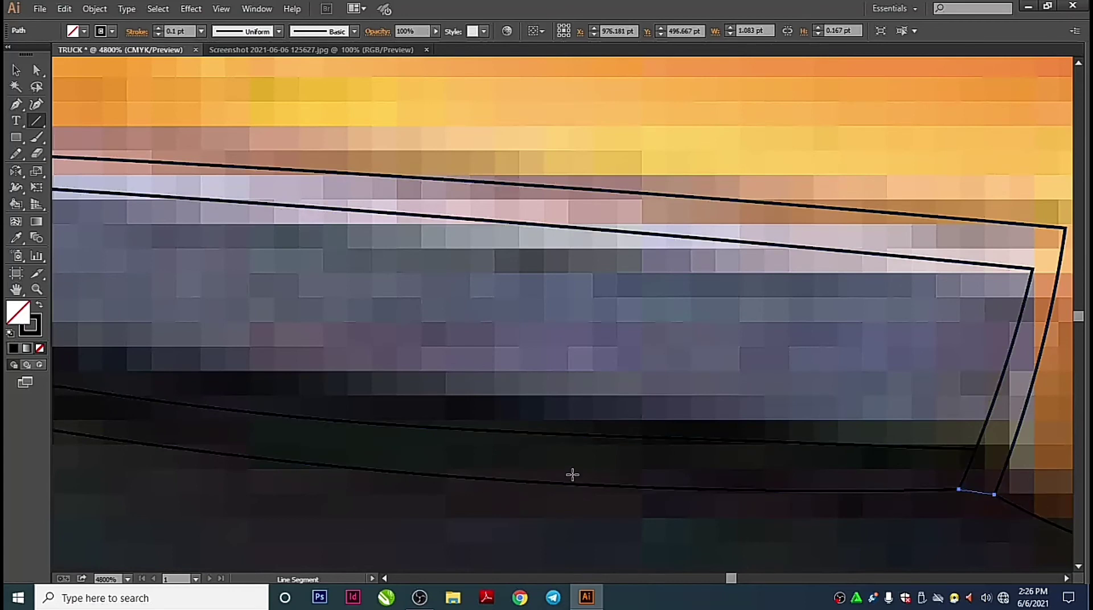
key(v)
click(907, 537)
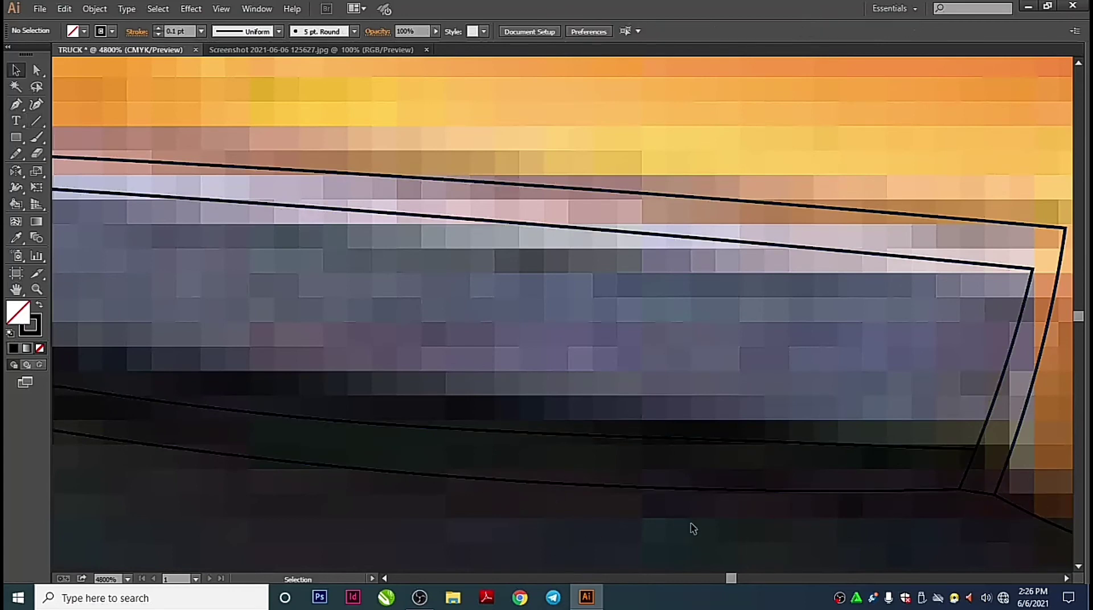
key(ctrl+minus)
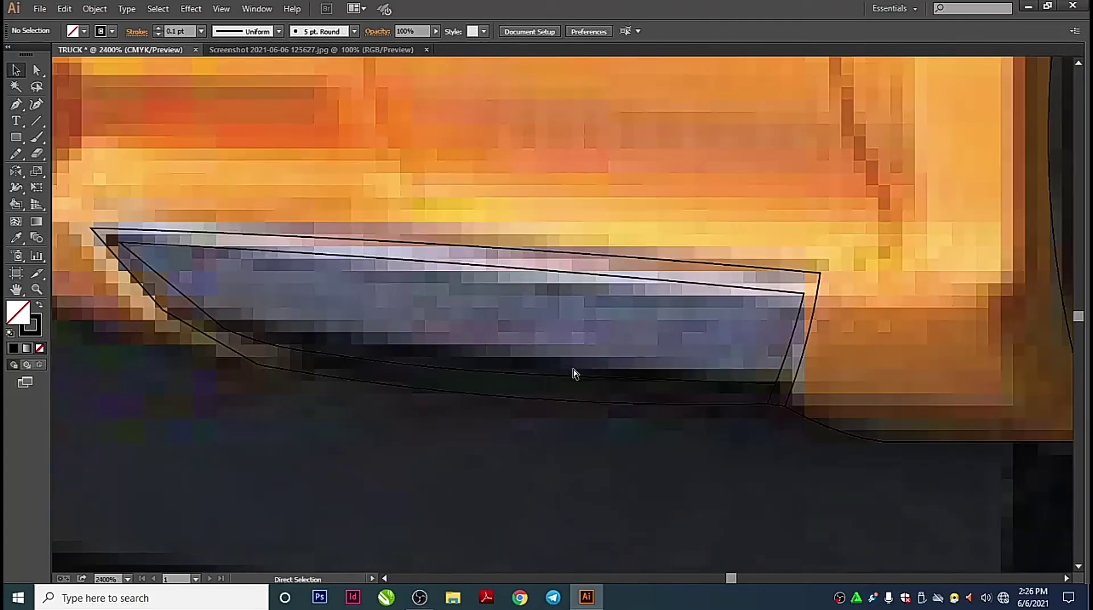
key(ctrl+minus)
key(ctrl+minus)
key(ctrl+minus)
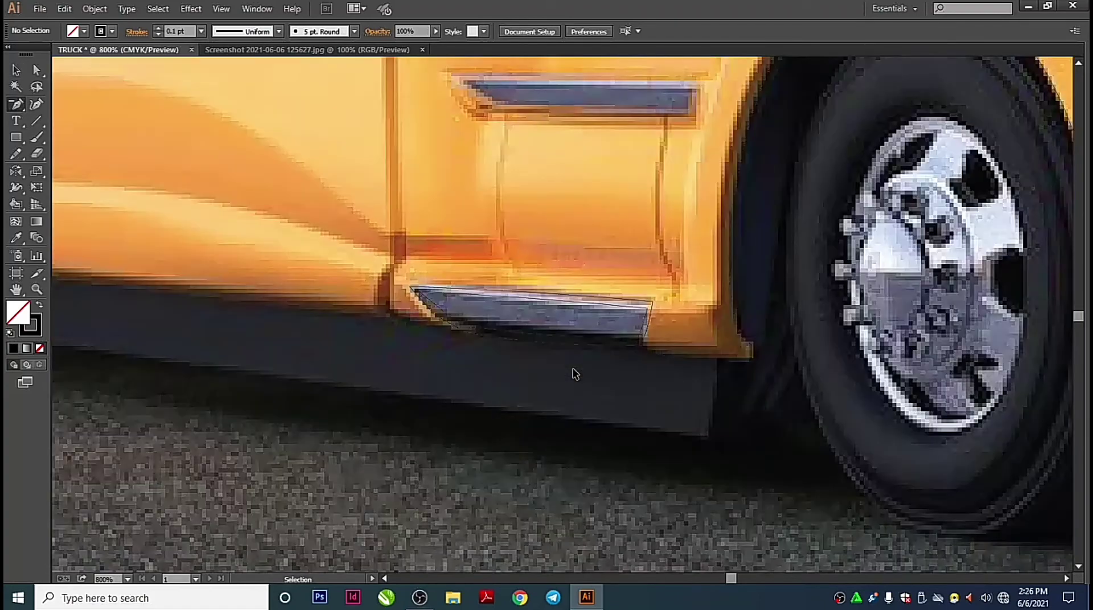
Draw a short vertical Line Segment line at the bumper edge beside the front wheel arch
drag(569, 367, 496, 501)
drag(732, 420, 591, 305)
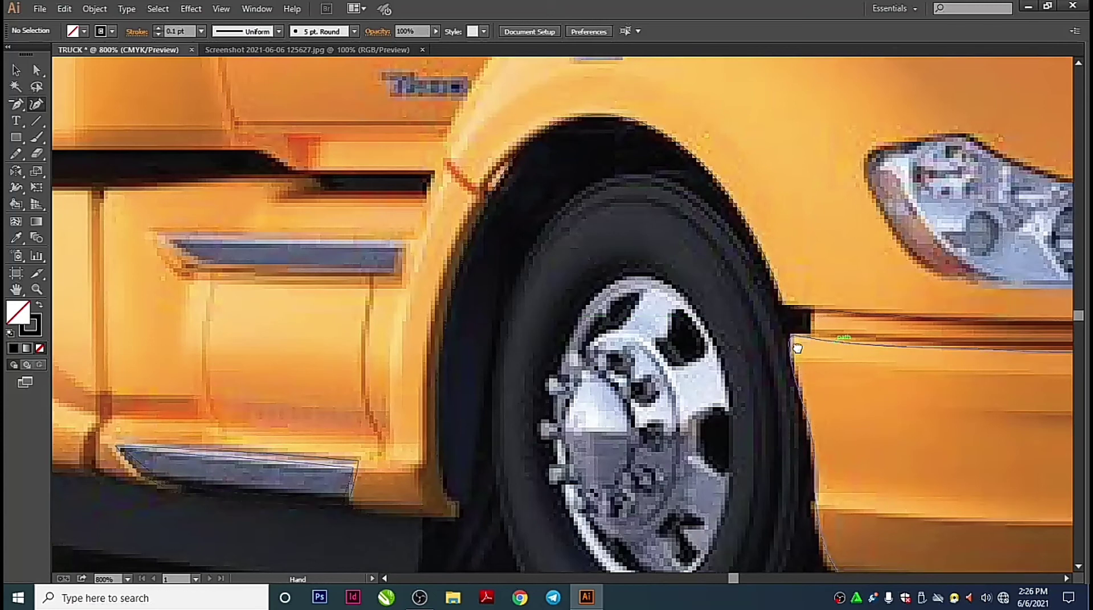
drag(820, 319, 515, 364)
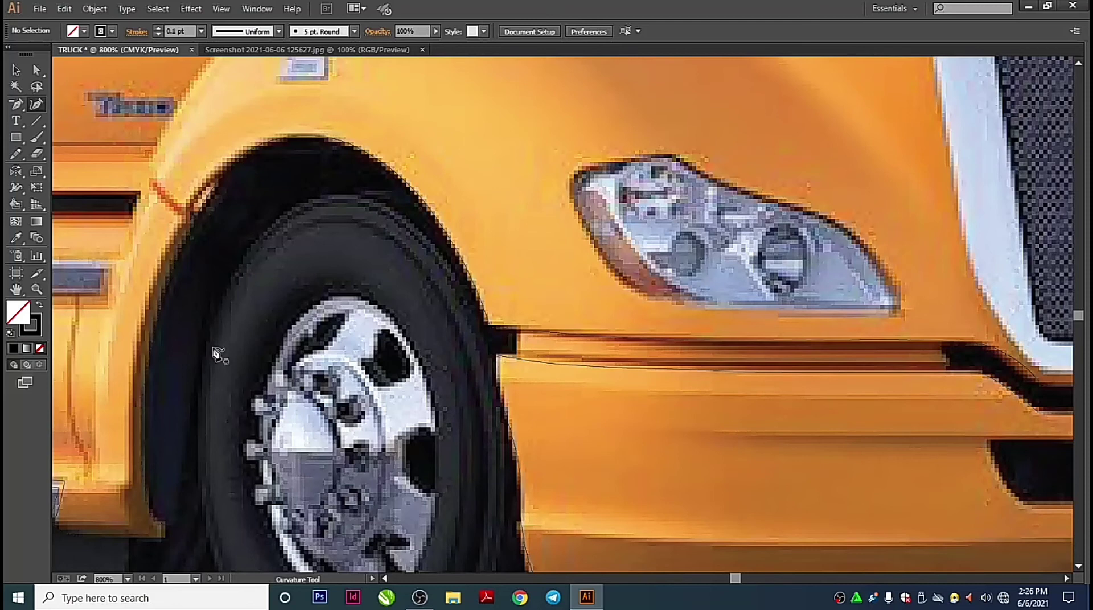
click(43, 125)
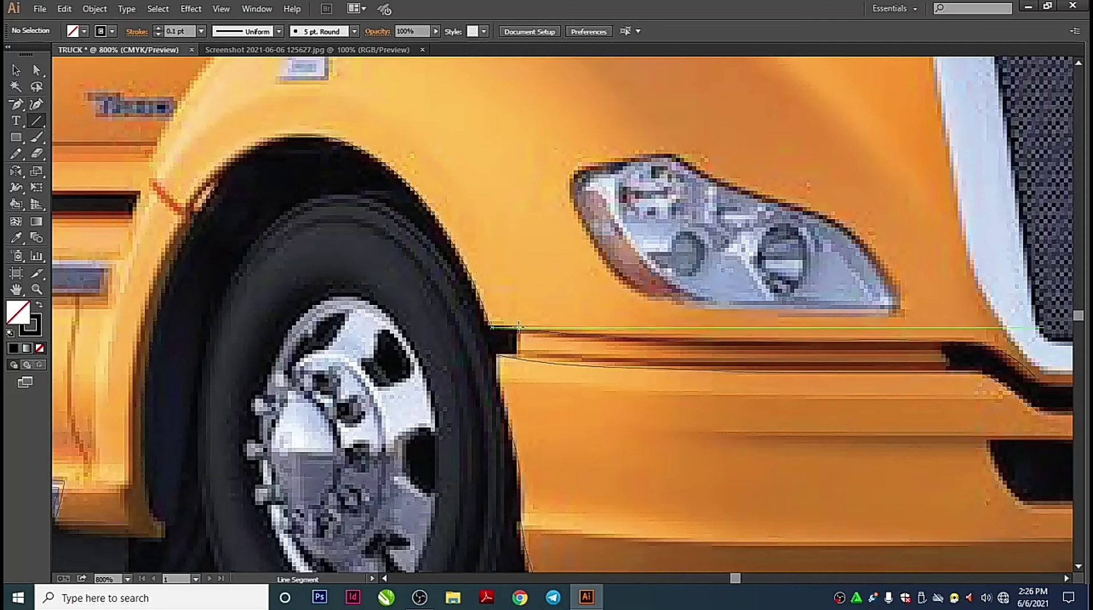
drag(519, 326, 517, 359)
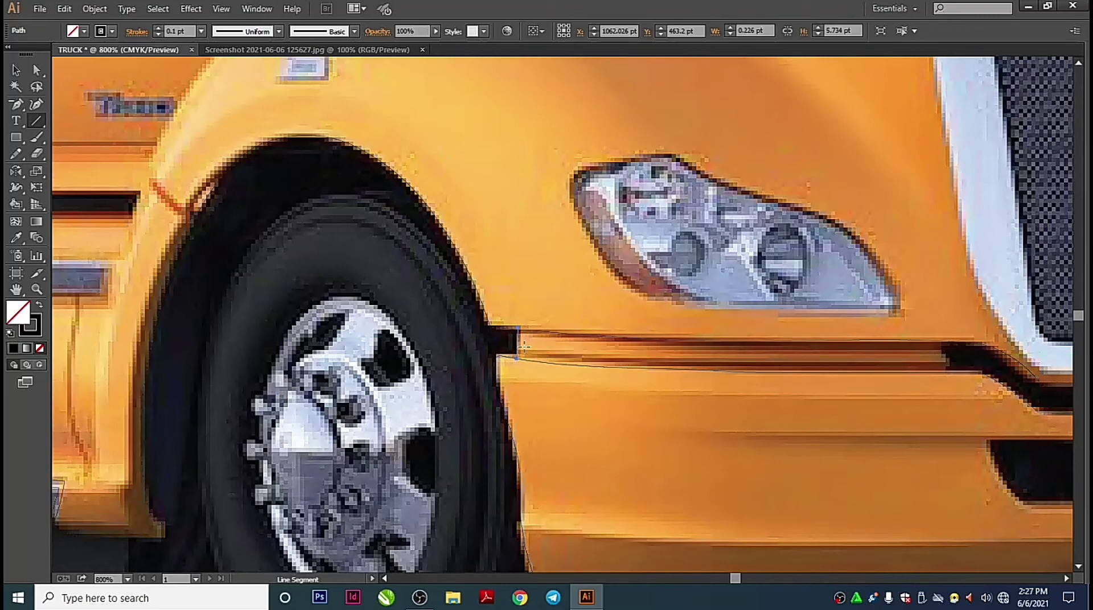
key(p)
mouse_move(542, 383)
mouse_down()
mouse_move(751, 365)
mouse_move(721, 374)
mouse_up()
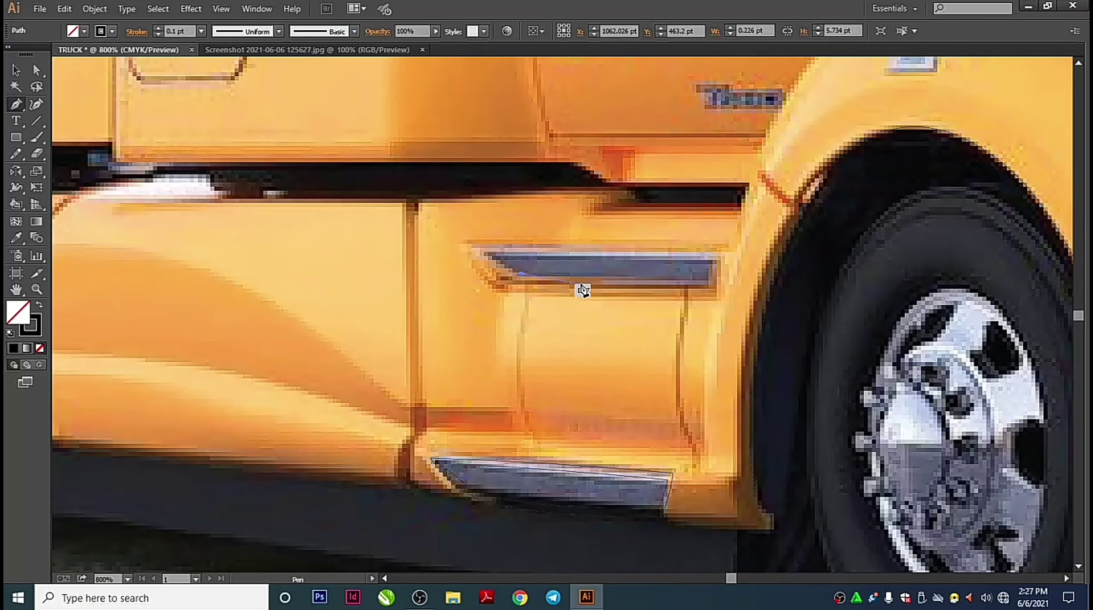
Trace two closed straight-edged Pen outlines, inner and outer, around the upper chrome trim
click(709, 283)
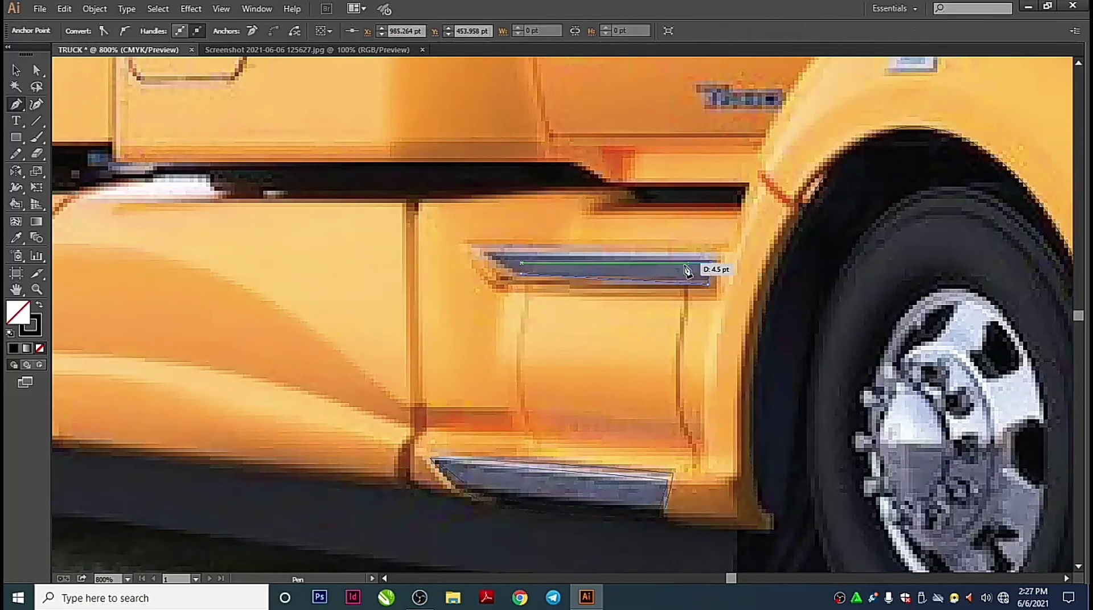
click(712, 262)
click(480, 251)
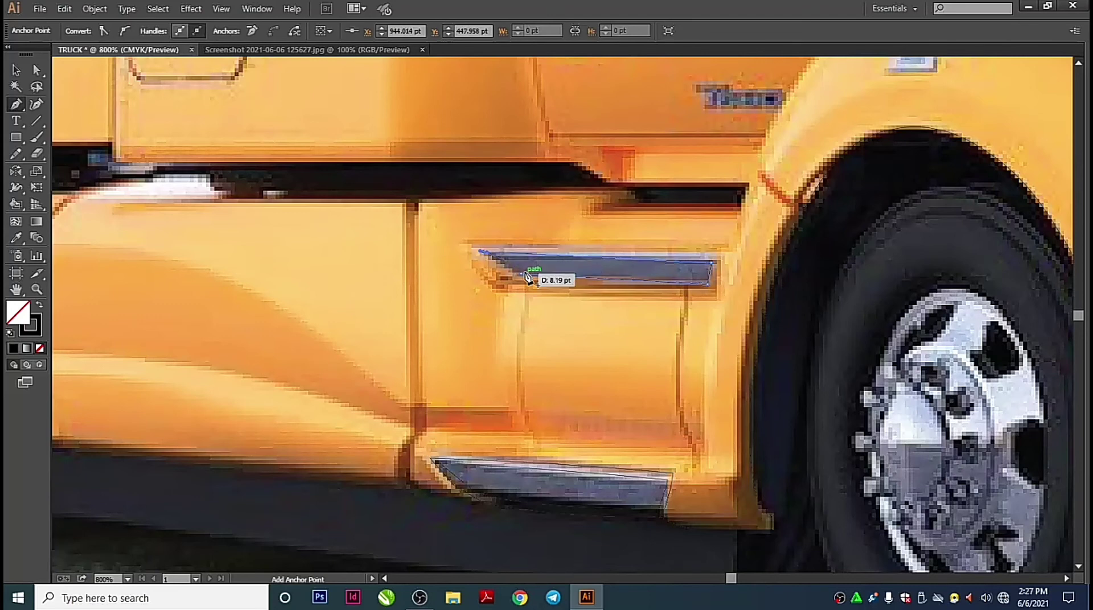
click(527, 277)
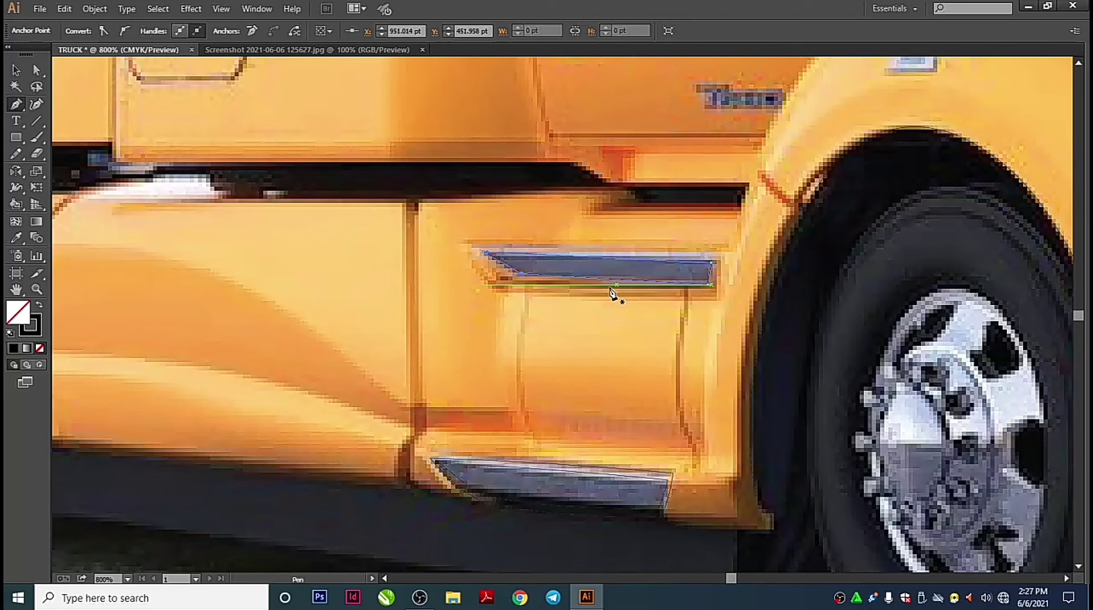
click(466, 248)
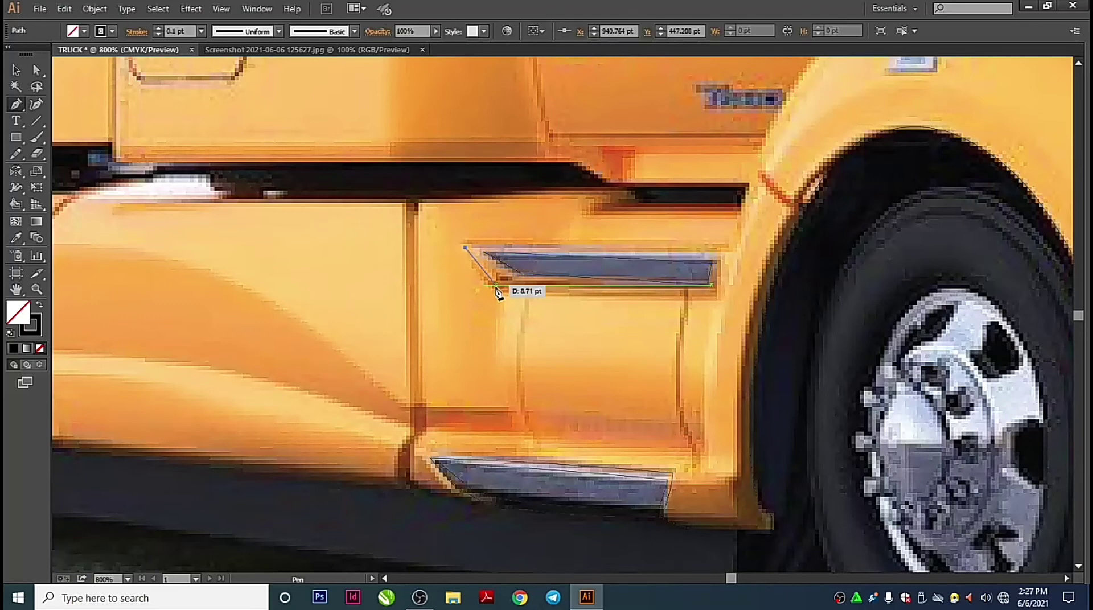
click(498, 289)
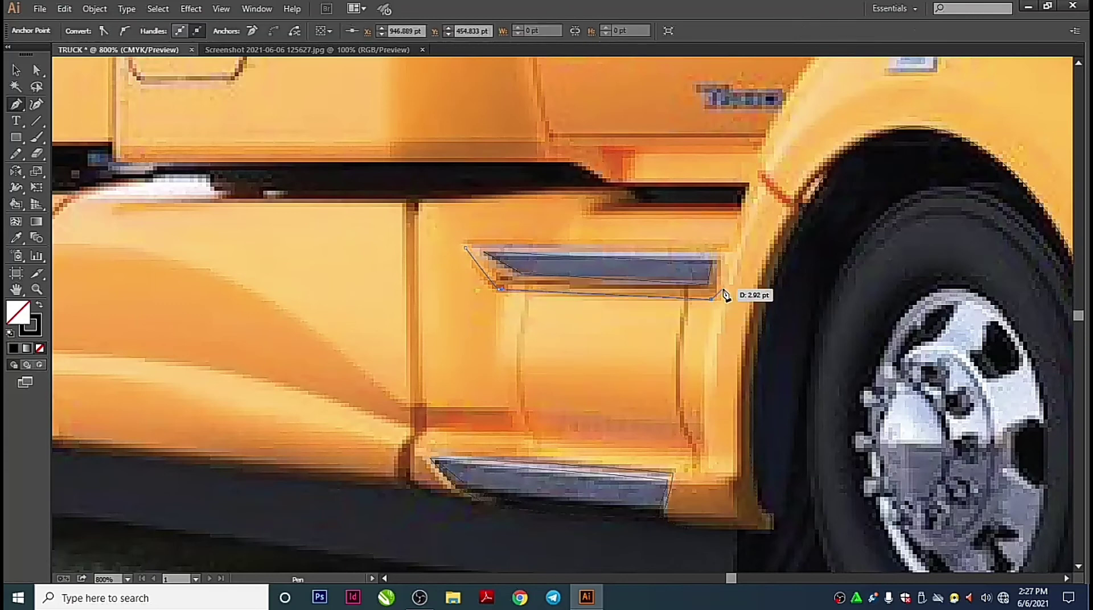
click(728, 252)
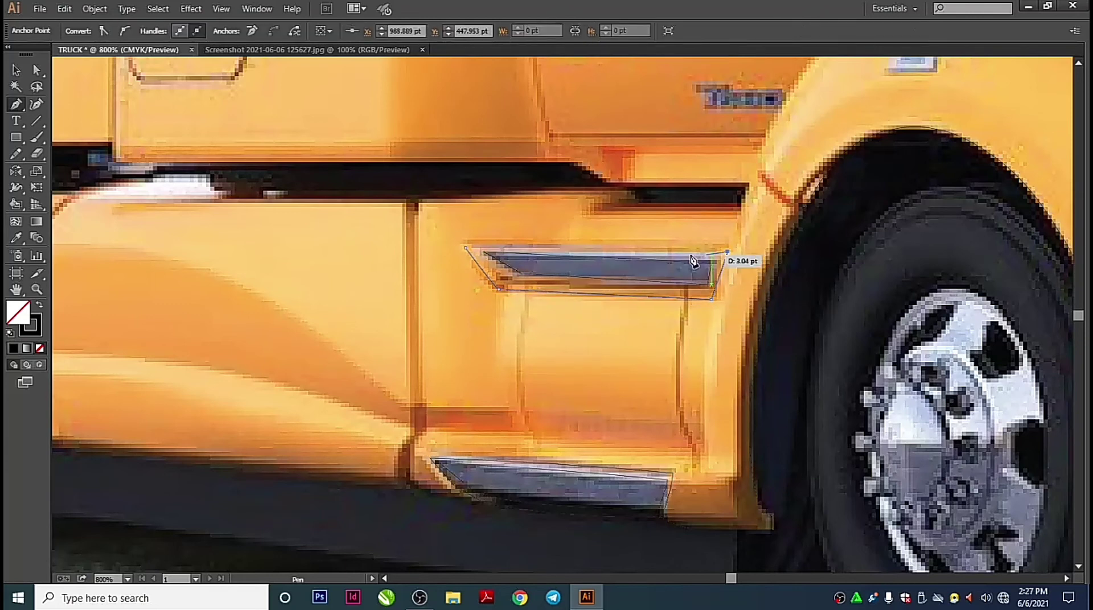
click(473, 251)
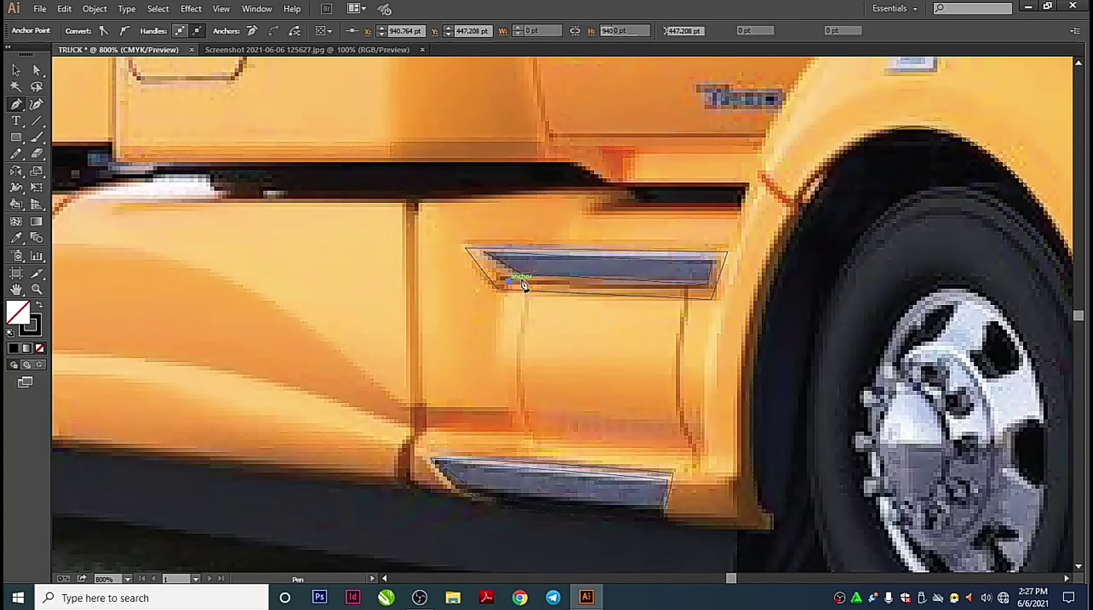
Add a third closed Pen outline along the trim's lower edge and deselect it
click(508, 280)
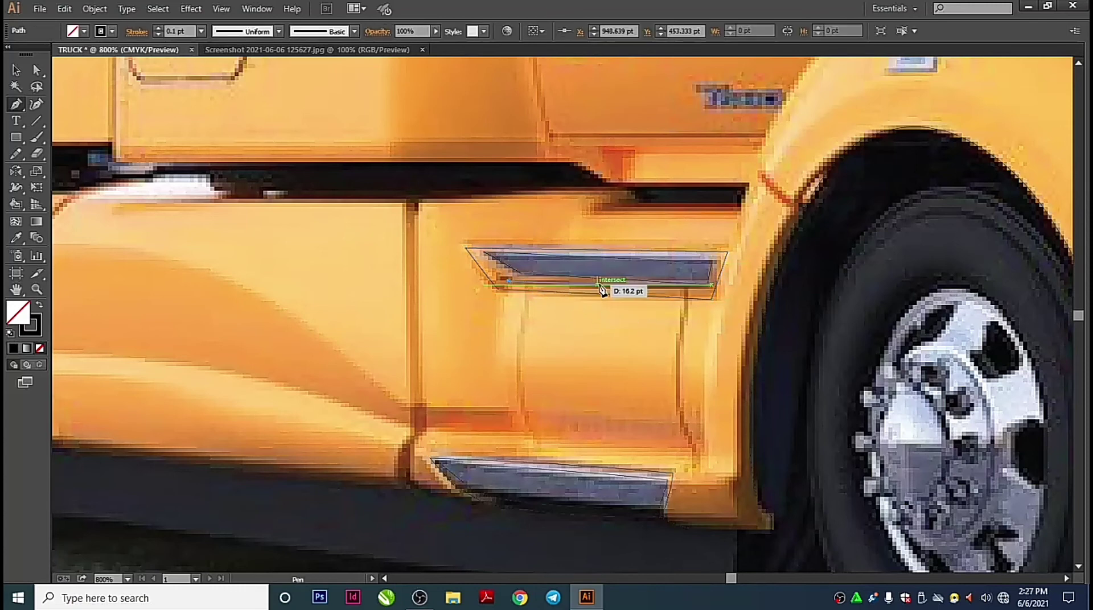
click(709, 291)
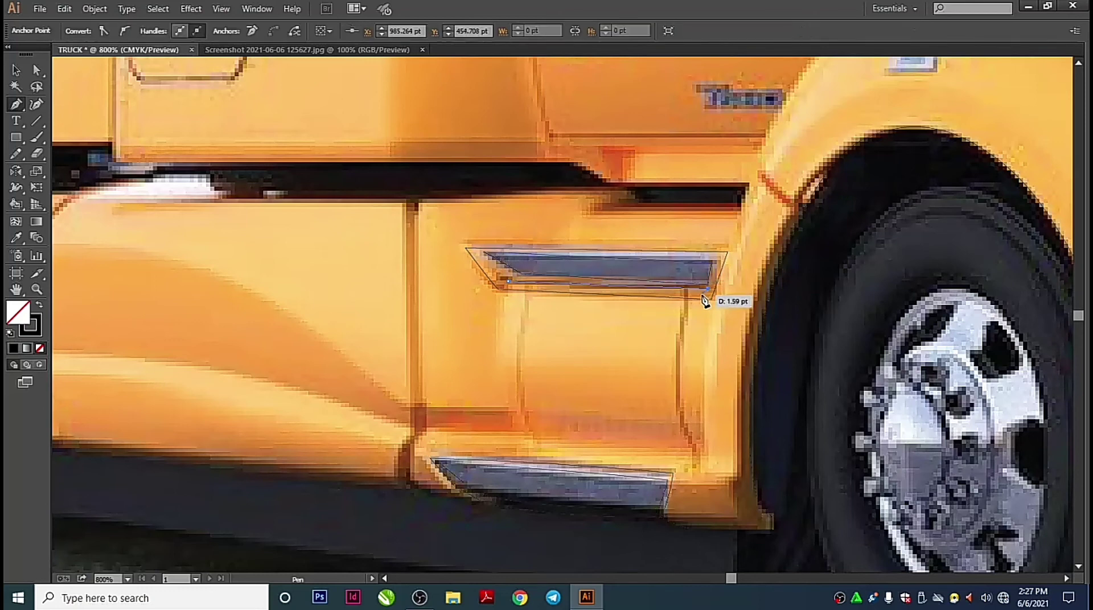
click(701, 295)
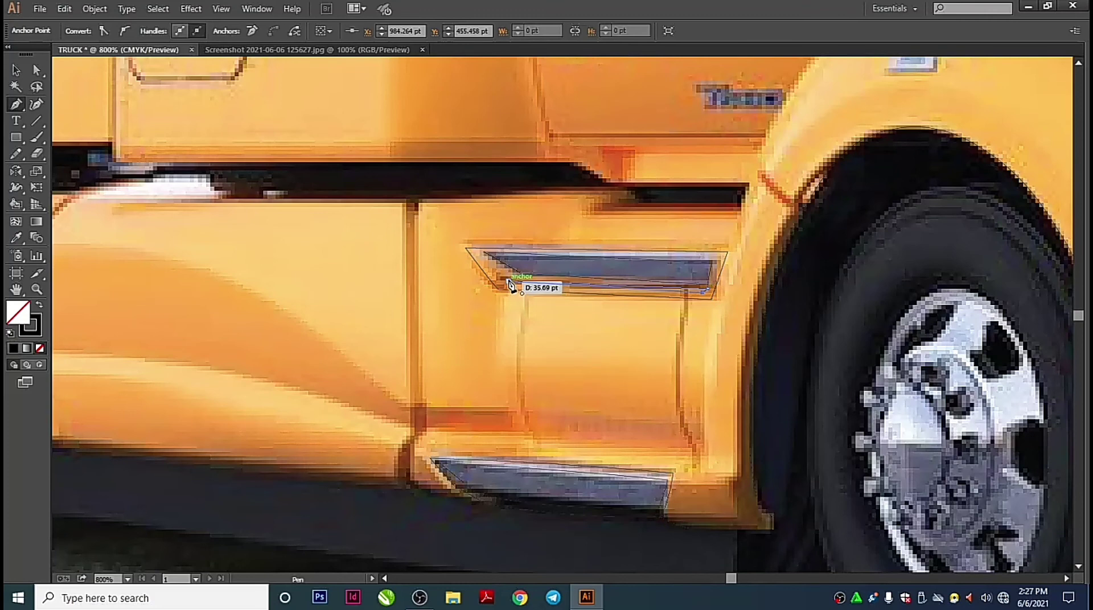
click(488, 262)
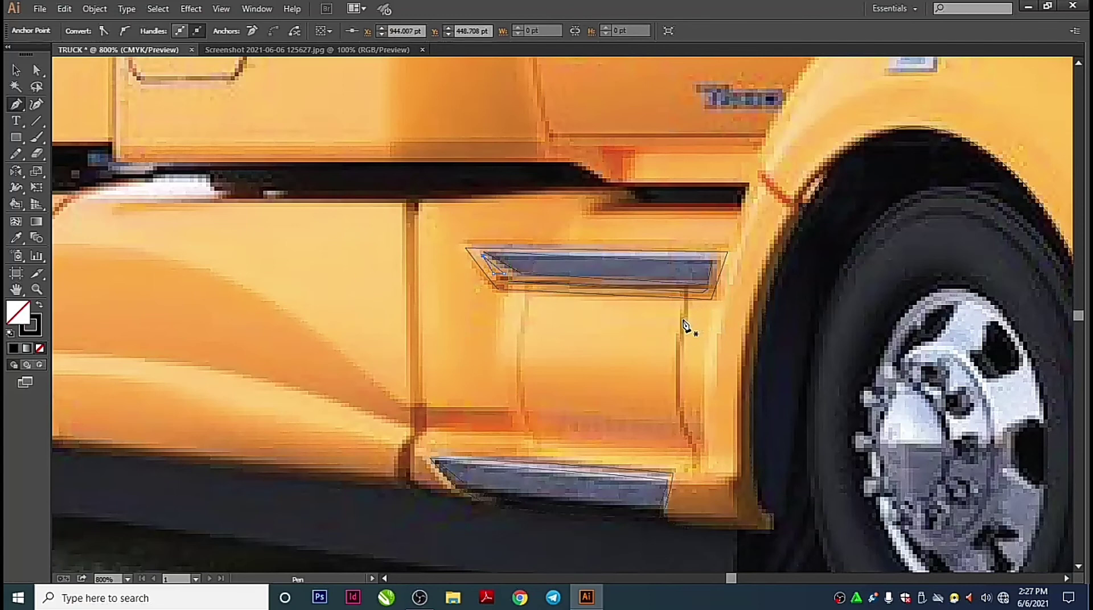
key(v)
click(582, 332)
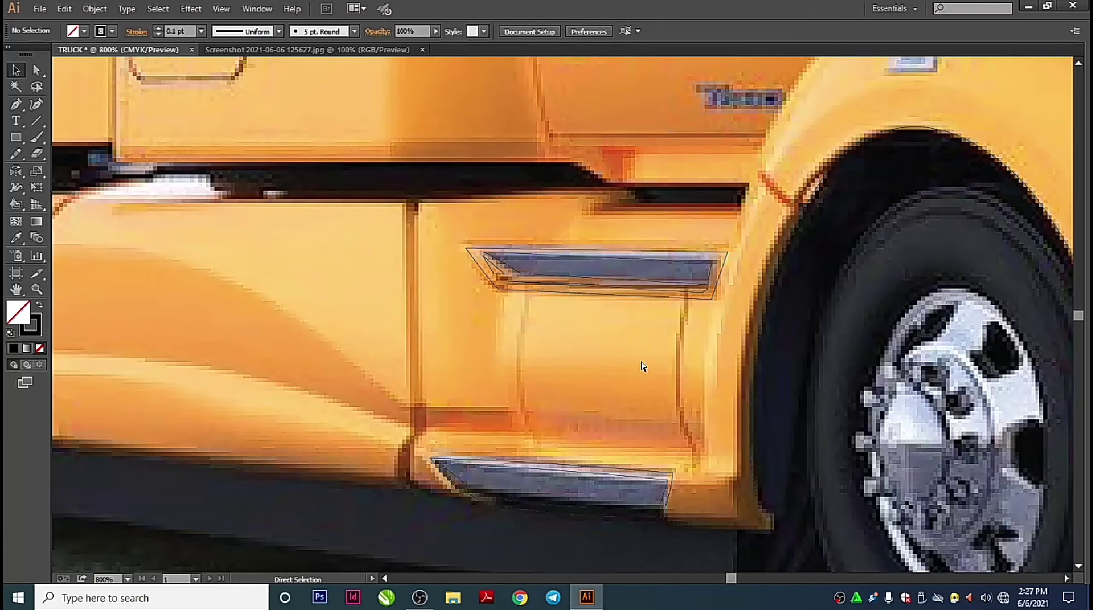
key(ctrl+minus)
key(ctrl+minus)
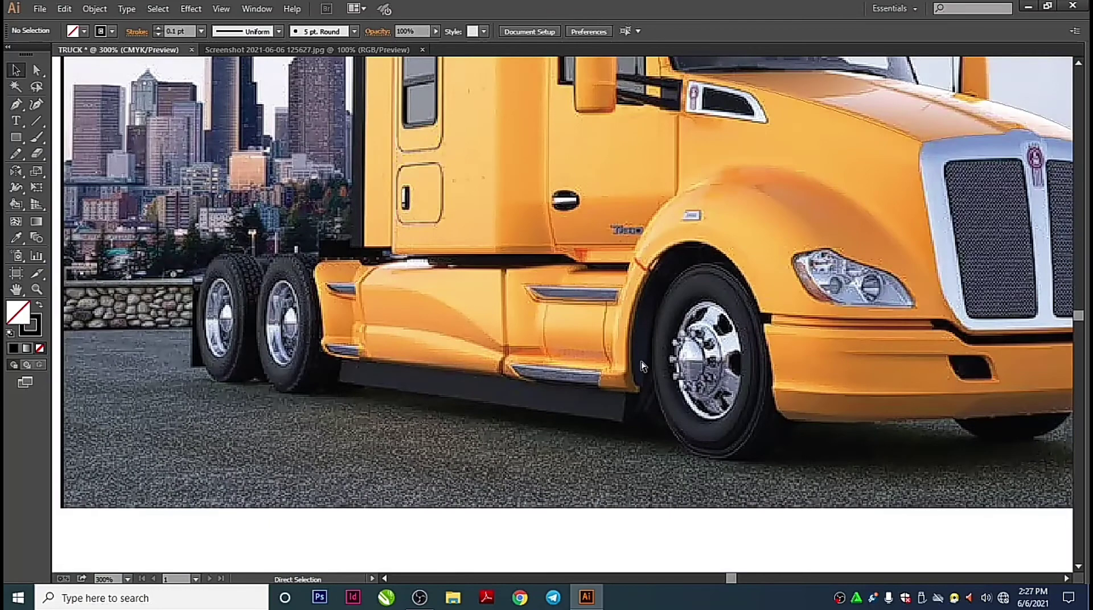
key(ctrl+minus)
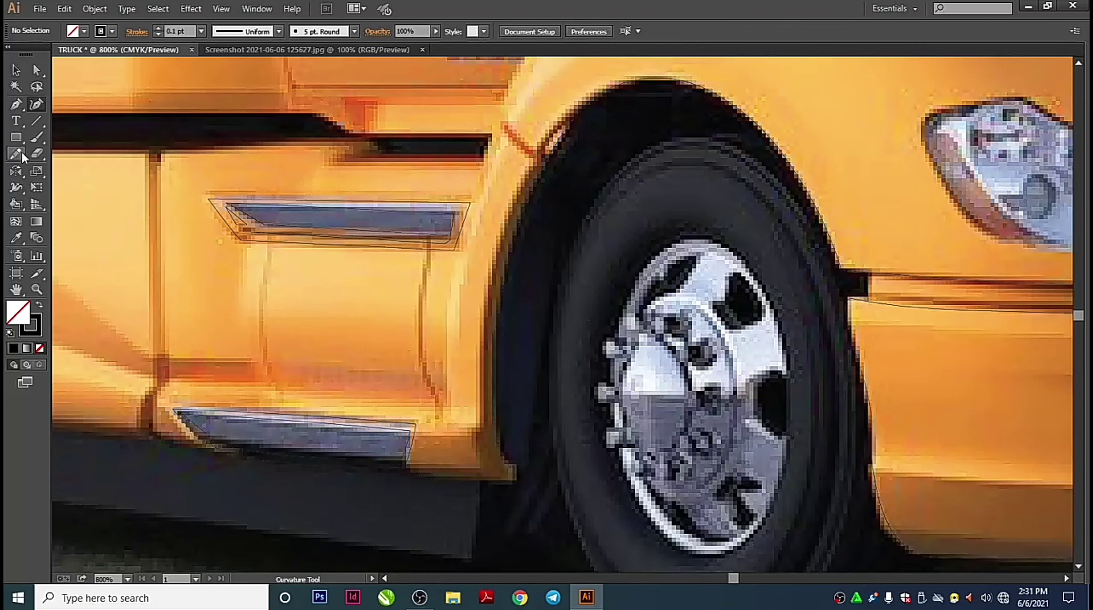
Draw an ellipse over the front hubcap and narrow it from both sides
right_click(16, 138)
click(74, 171)
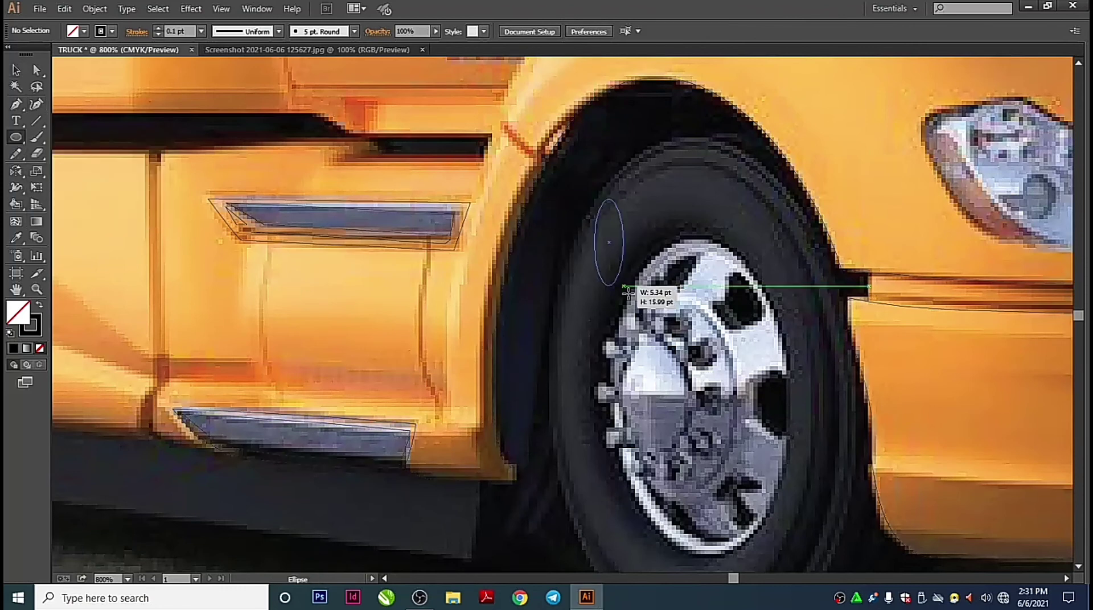
drag(594, 197, 800, 560)
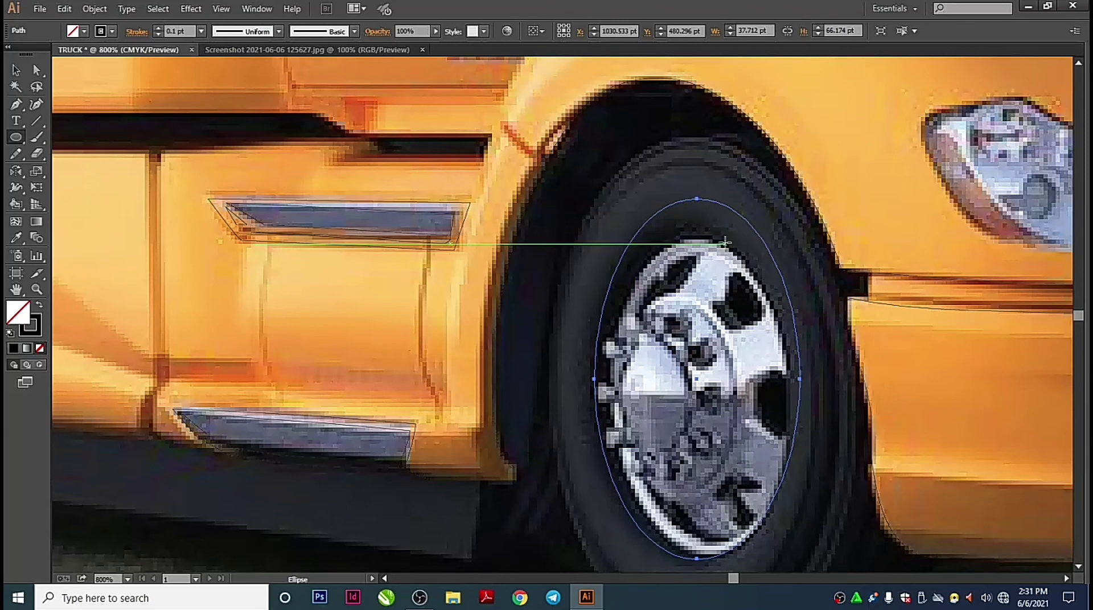
key(v)
drag(594, 378, 610, 386)
drag(800, 379, 795, 379)
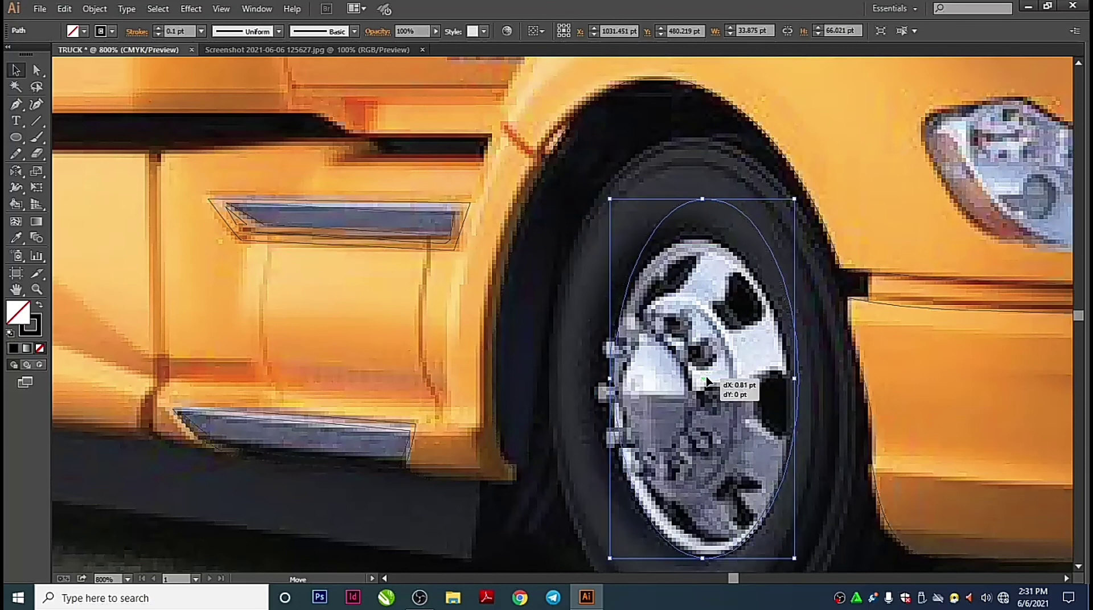
Lower the ellipse's top and tilt it slightly to match the hubcap, then deselect
click(748, 461)
click(718, 552)
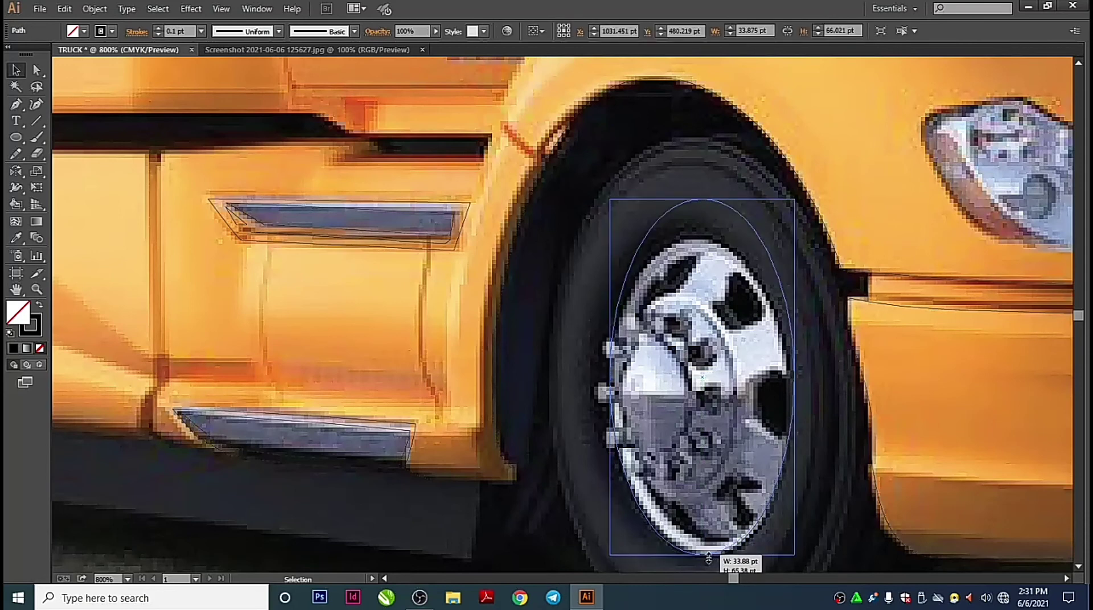
drag(702, 197, 707, 235)
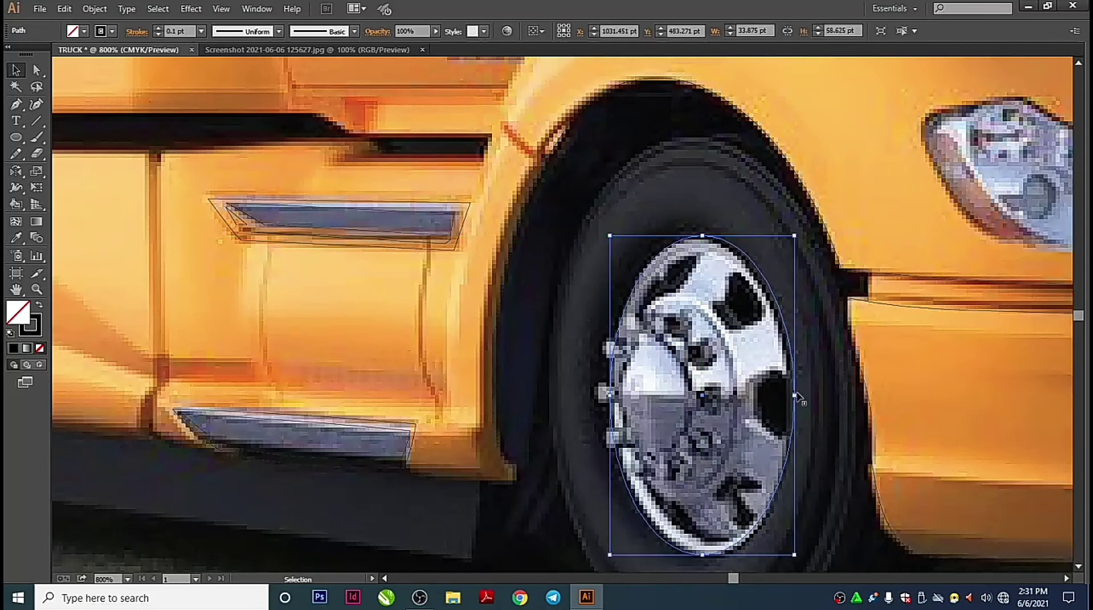
drag(795, 561, 801, 553)
click(754, 535)
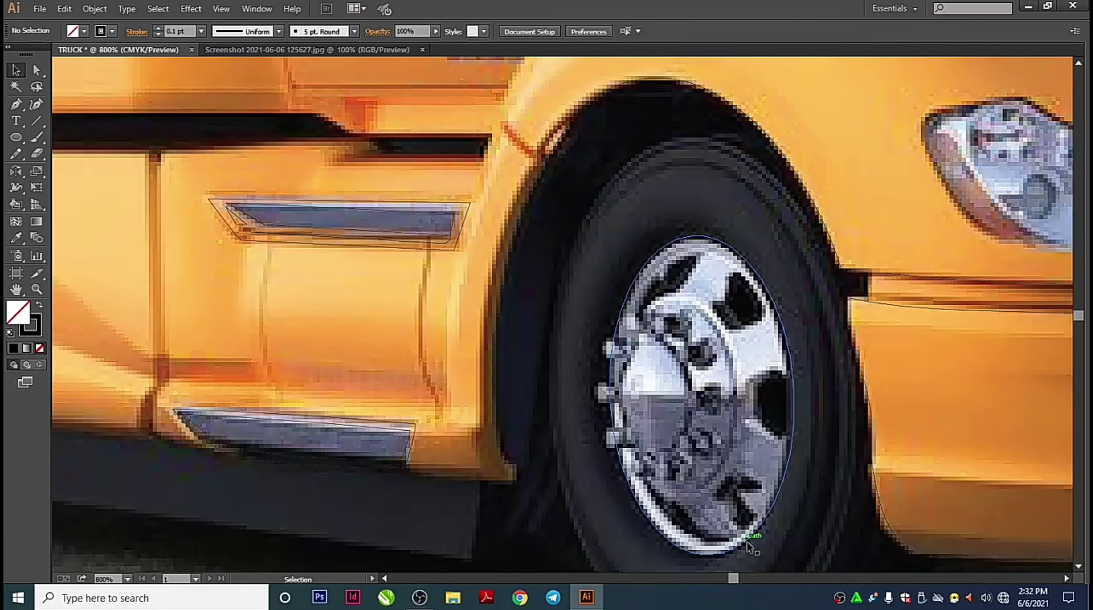
mouse_move(621, 340)
mouse_down()
mouse_move(642, 388)
mouse_move(661, 391)
mouse_move(639, 312)
mouse_up()
Trace a curve along the front bumper's underside up to its right end
click(611, 340)
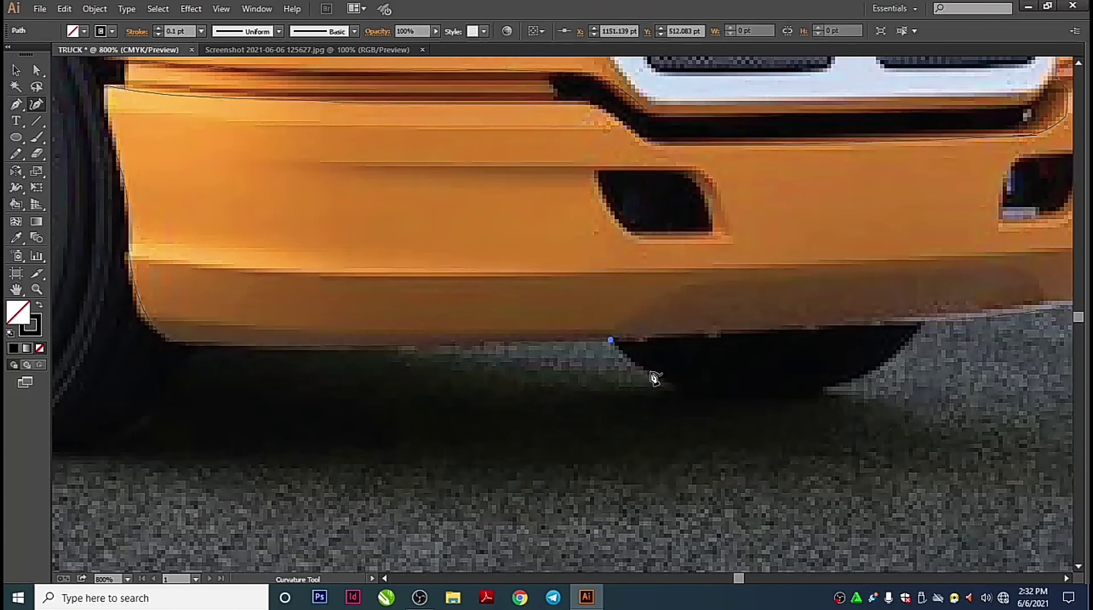
click(651, 372)
click(697, 393)
click(794, 395)
click(861, 380)
click(917, 331)
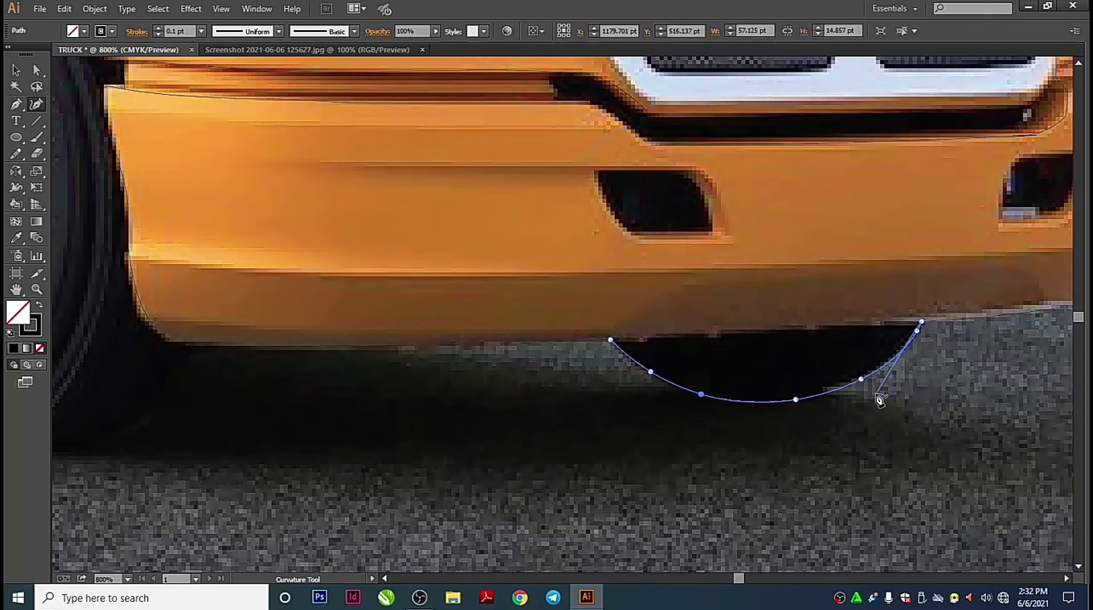
key(v)
Enlarge and widen the front-wheel ellipse to fit the tyre's outer edge, then deselect
drag(646, 402, 578, 424)
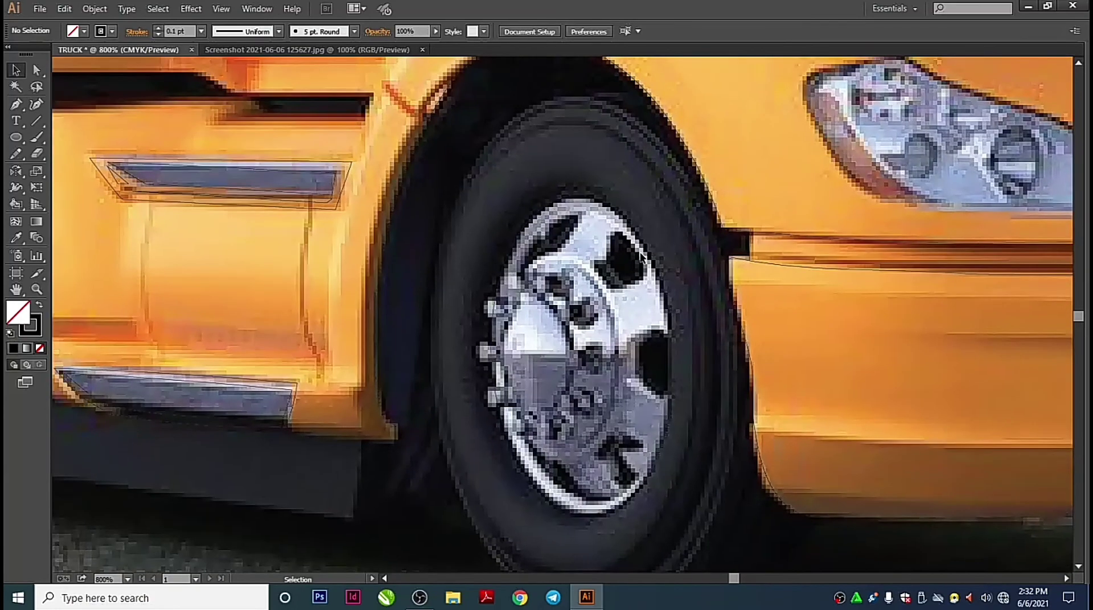
click(653, 254)
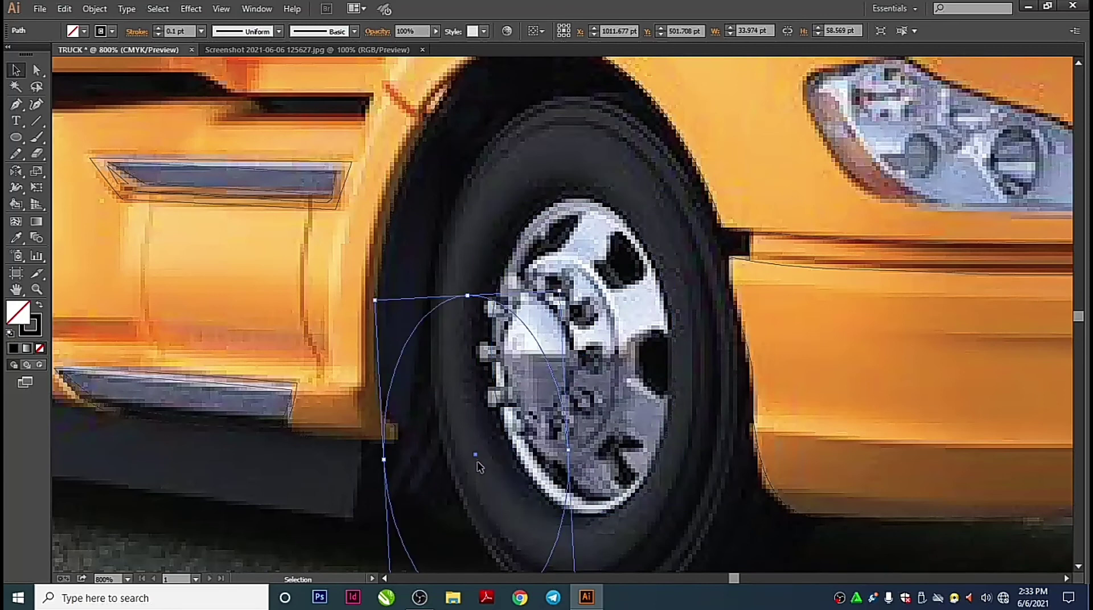
mouse_move(480, 467)
mouse_down()
mouse_move(576, 157)
mouse_move(569, 111)
mouse_up()
drag(476, 341, 439, 318)
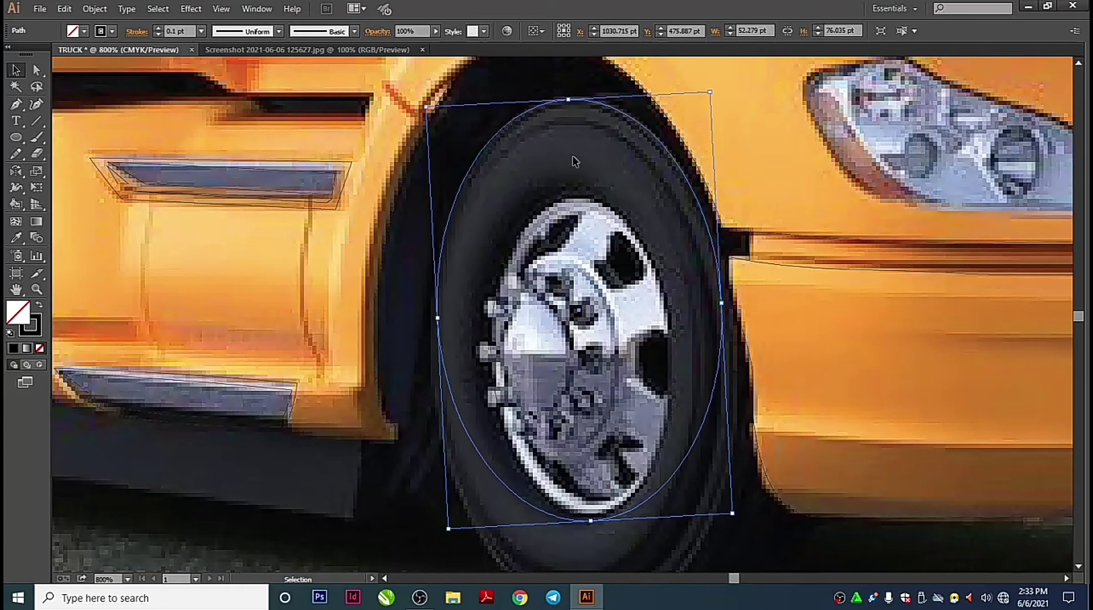
drag(590, 520, 600, 323)
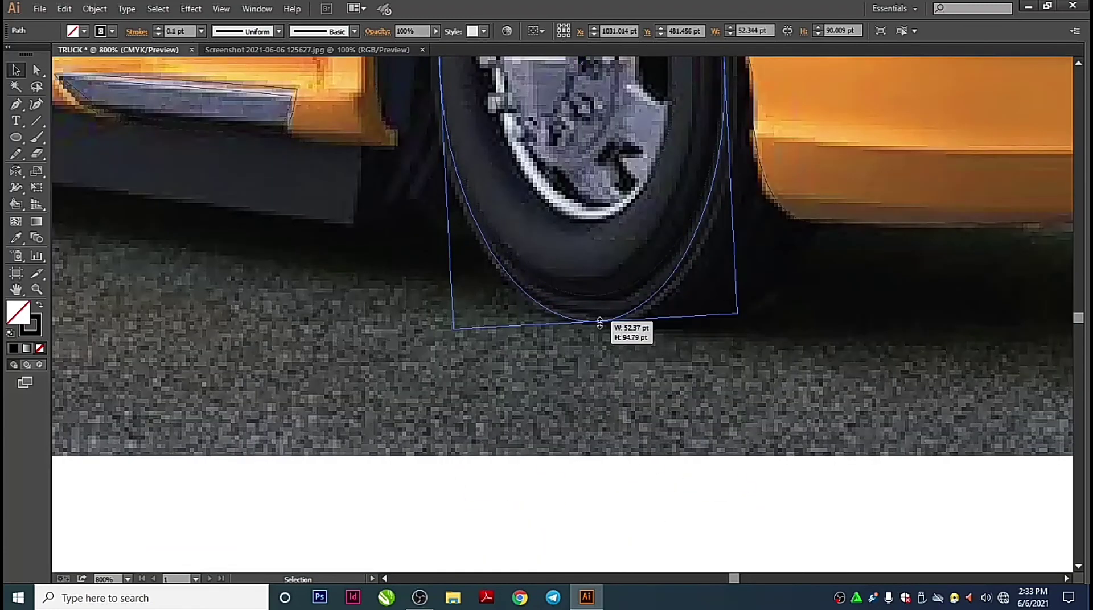
key(ctrl+minus)
key(ctrl+minus)
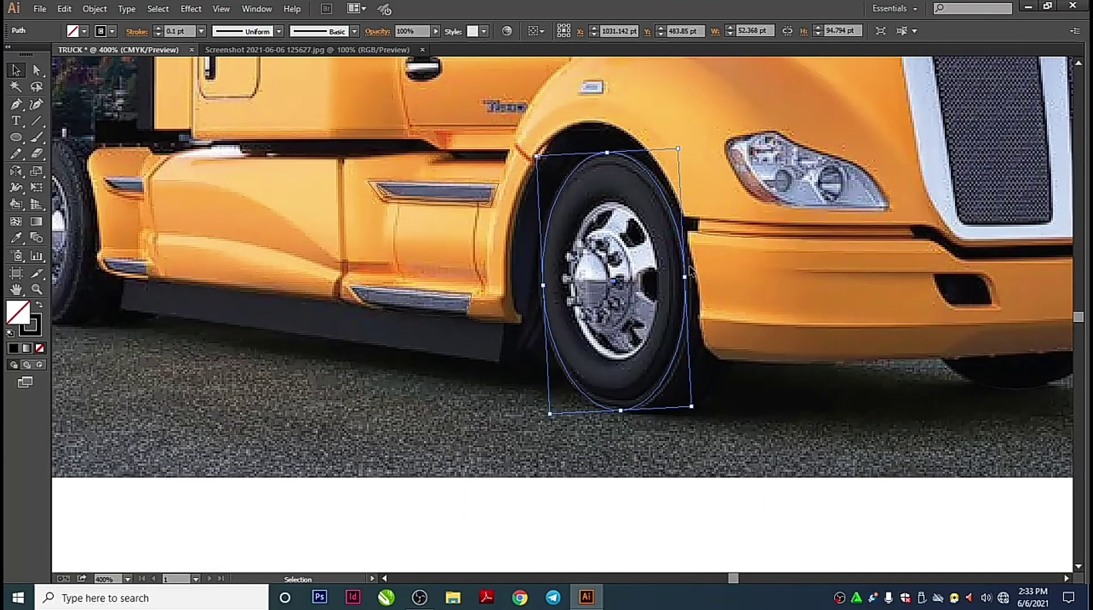
drag(691, 272, 696, 277)
key(ctrl+shift+a)
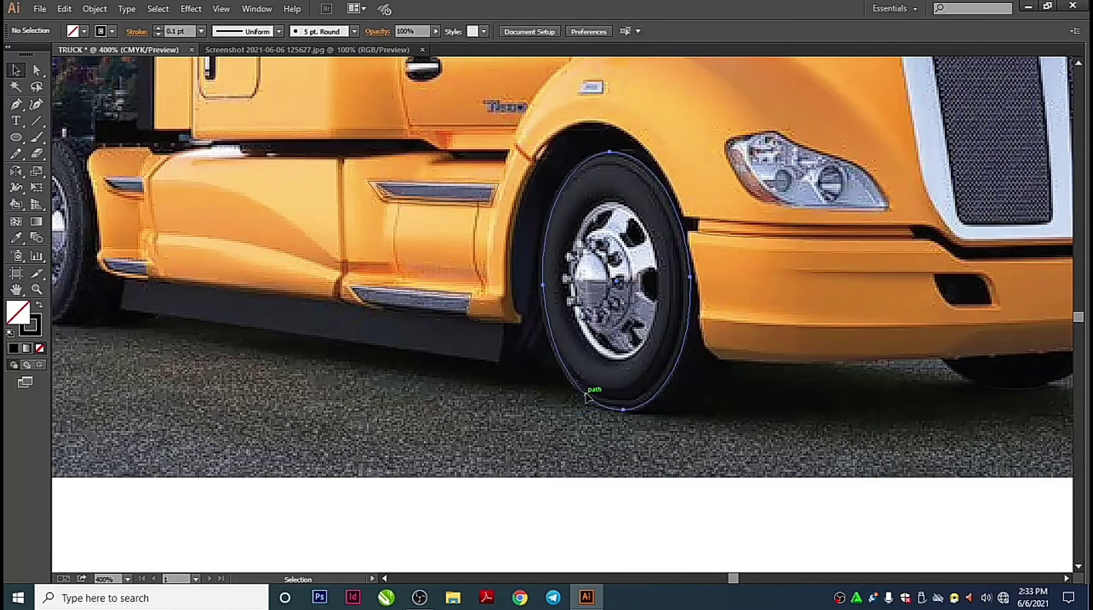
click(587, 397)
drag(542, 285, 536, 294)
click(617, 402)
click(686, 364)
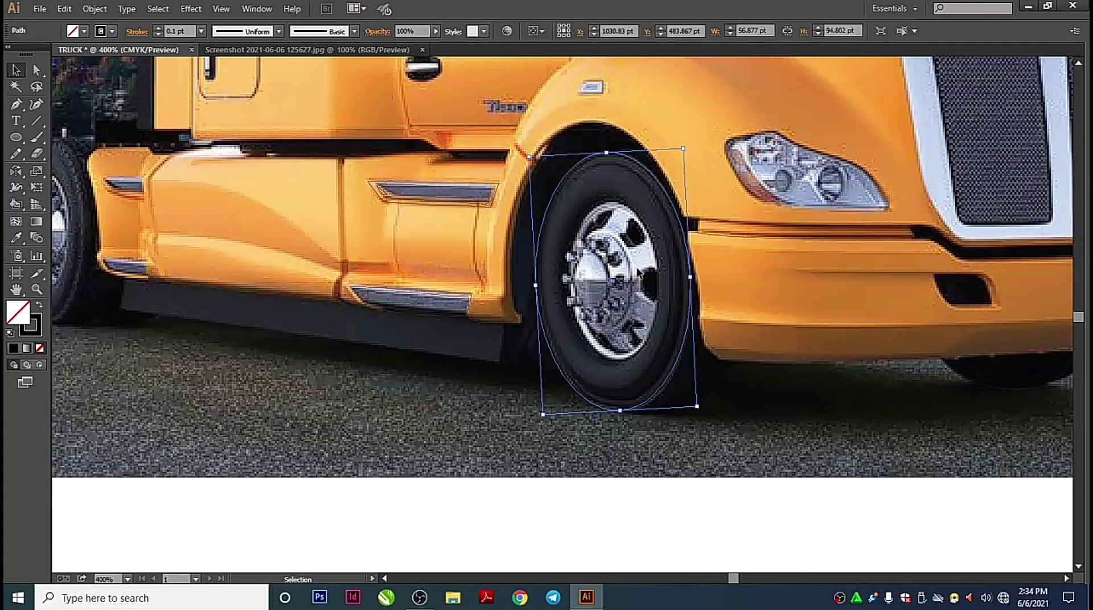
click(705, 337)
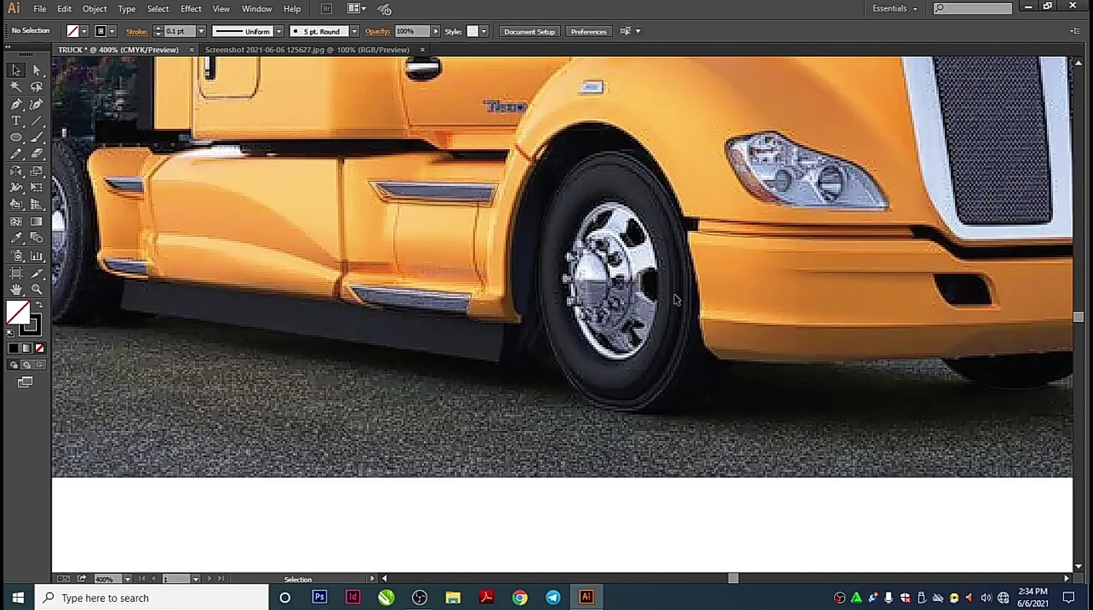
Move and resize the stray oval below the truck, then undo it with Ctrl+Z and deselect
click(614, 279)
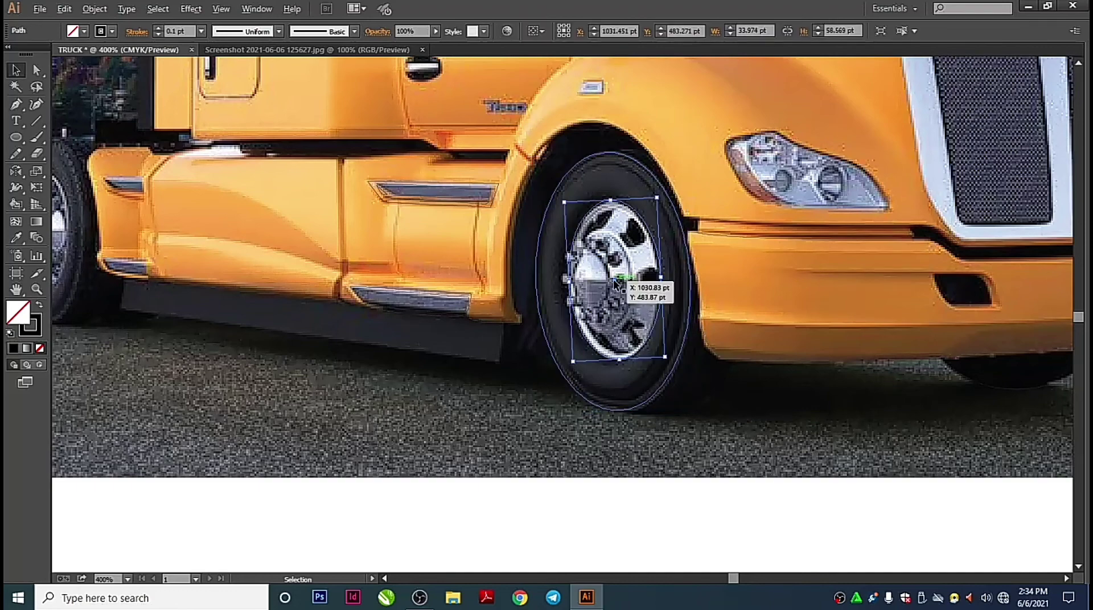
click(617, 407)
click(662, 317)
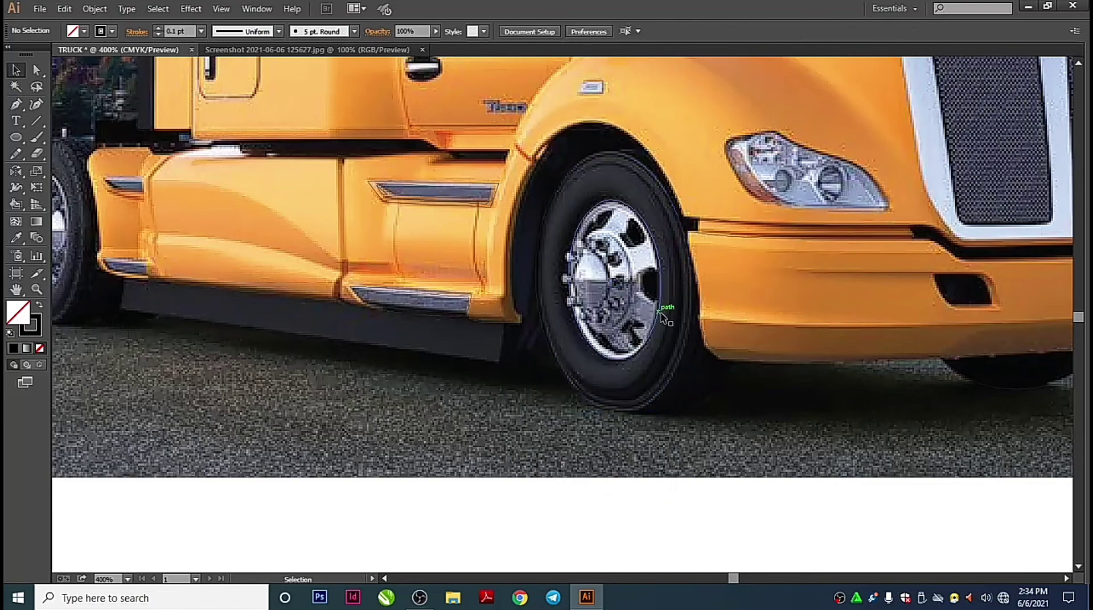
click(661, 317)
drag(505, 377, 620, 282)
mouse_move(673, 368)
mouse_down()
mouse_move(687, 384)
mouse_move(588, 292)
mouse_up()
key(ctrl+z)
key(ctrl+z)
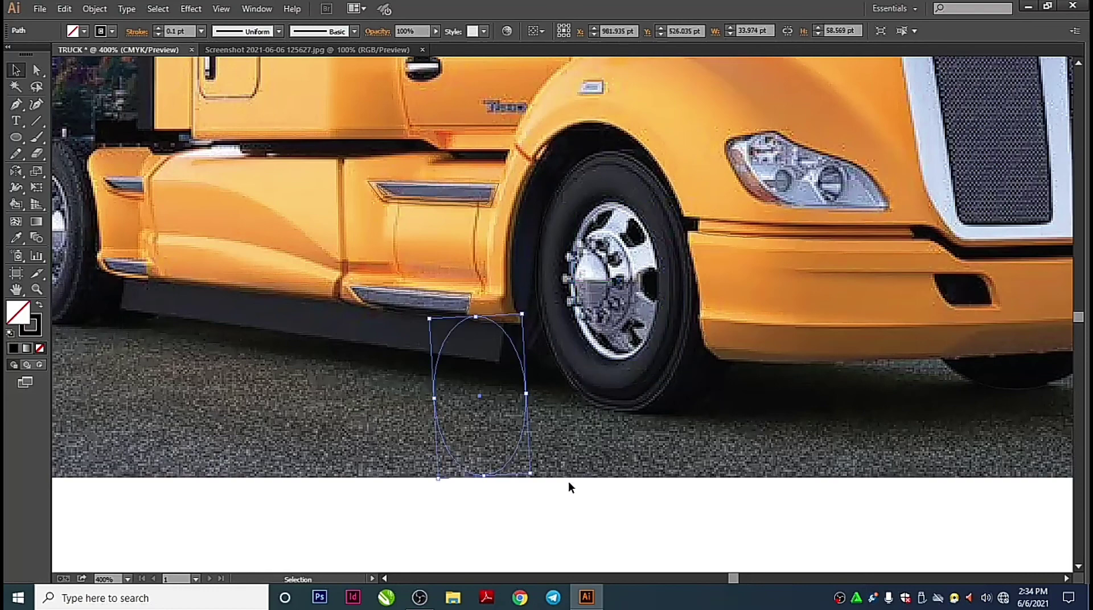
click(569, 487)
In the Layers panel, toggle the truck photo's visibility off and back on, then start lowering its opacity
key(ctrl+minus)
key(ctrl+minus)
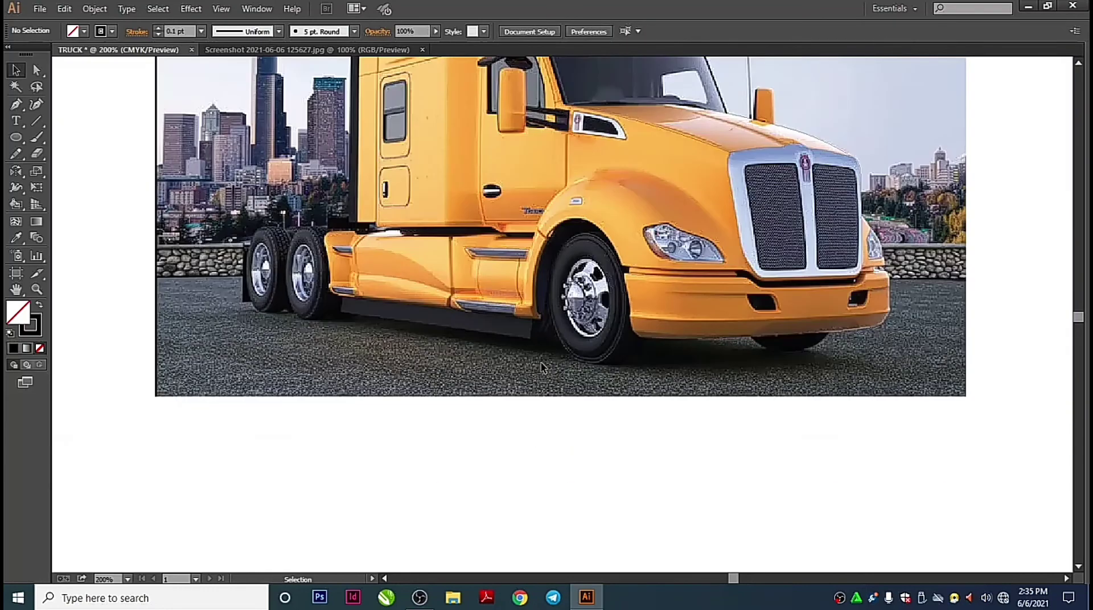
key(ctrl+minus)
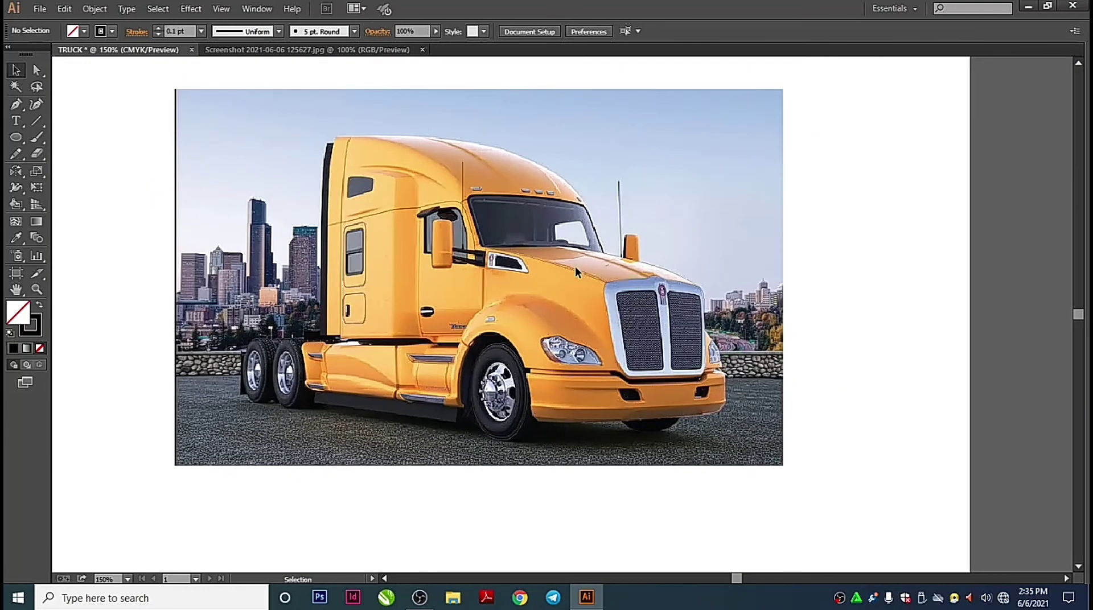
key(F7)
scroll(1060, 151, down, 2)
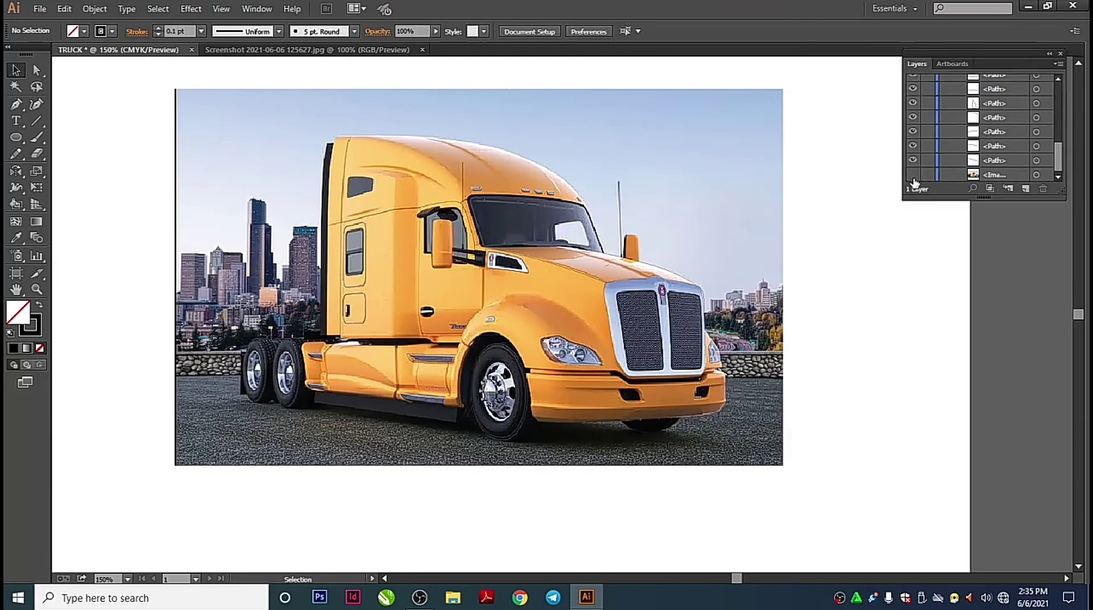
click(913, 174)
click(912, 175)
click(912, 174)
drag(436, 32, 412, 51)
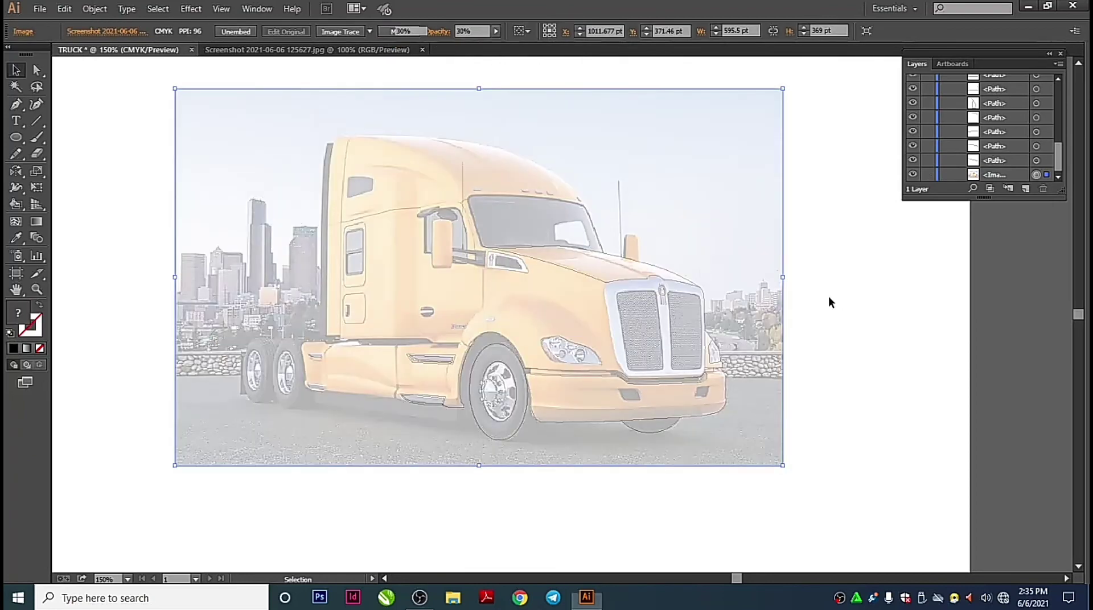
Select the truck photo, set its opacity to 50%, and close the Layers panel
key(ctrl+plus)
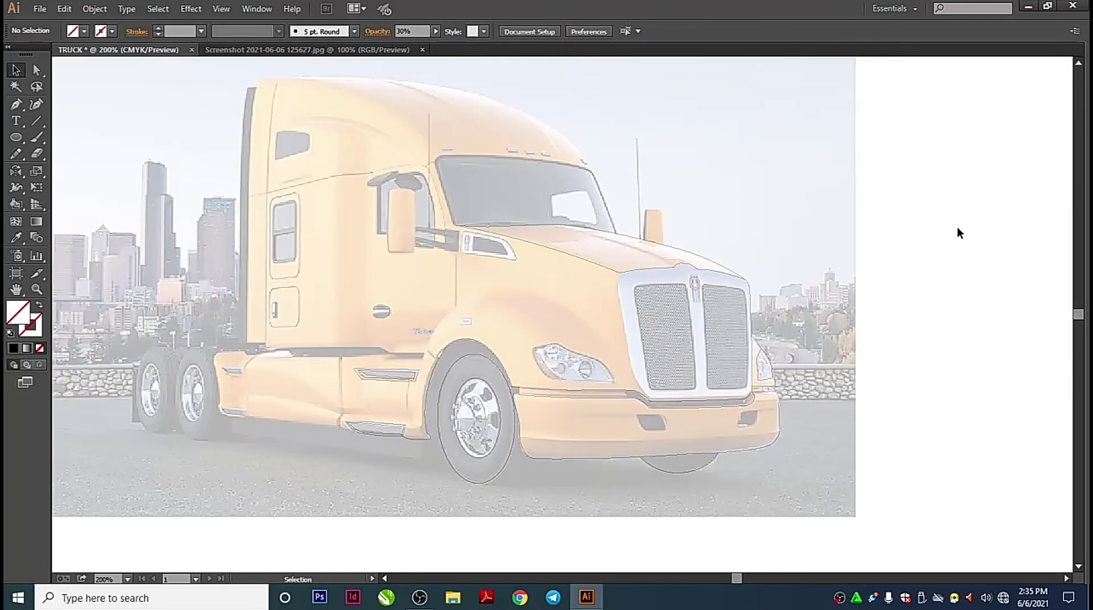
key(ctrl+plus)
drag(850, 346, 603, 87)
click(662, 191)
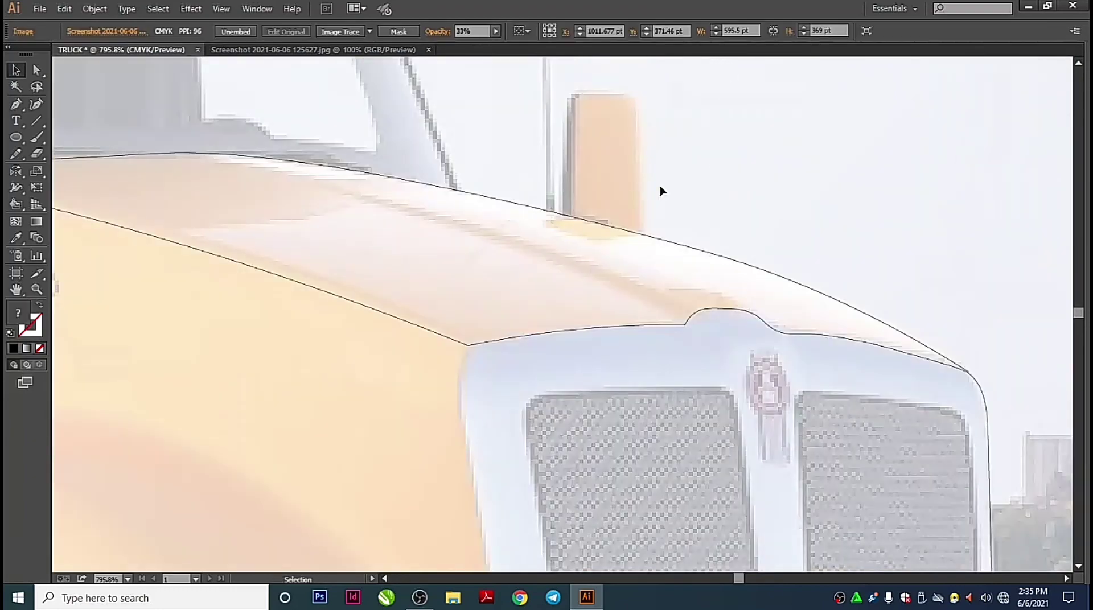
key(ctrl+0)
scroll(586, 435, up, 1)
scroll(583, 435, up, 3)
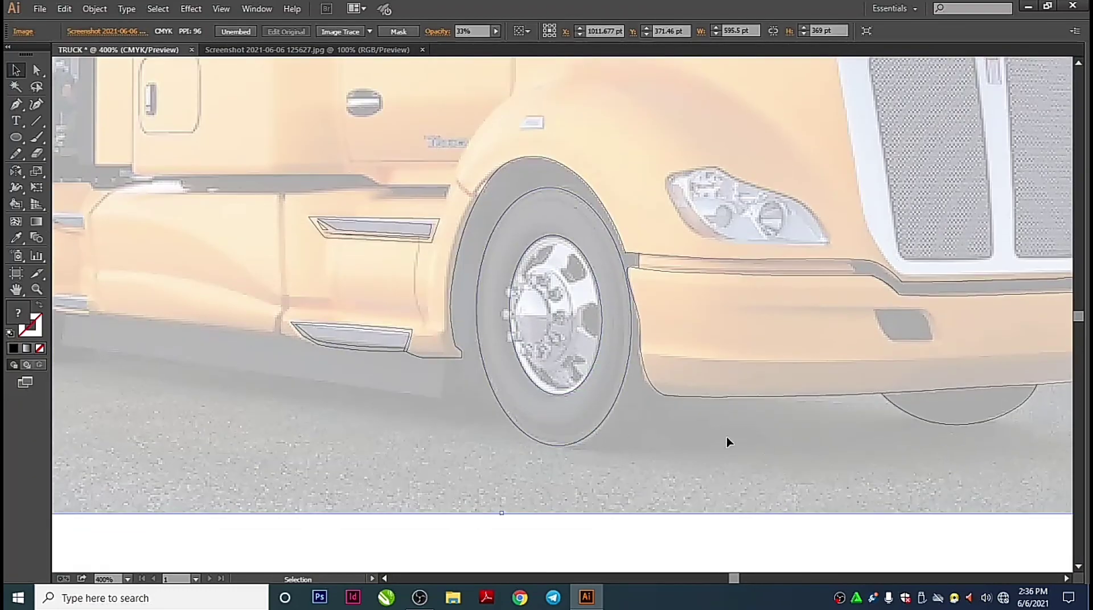
drag(748, 444, 777, 390)
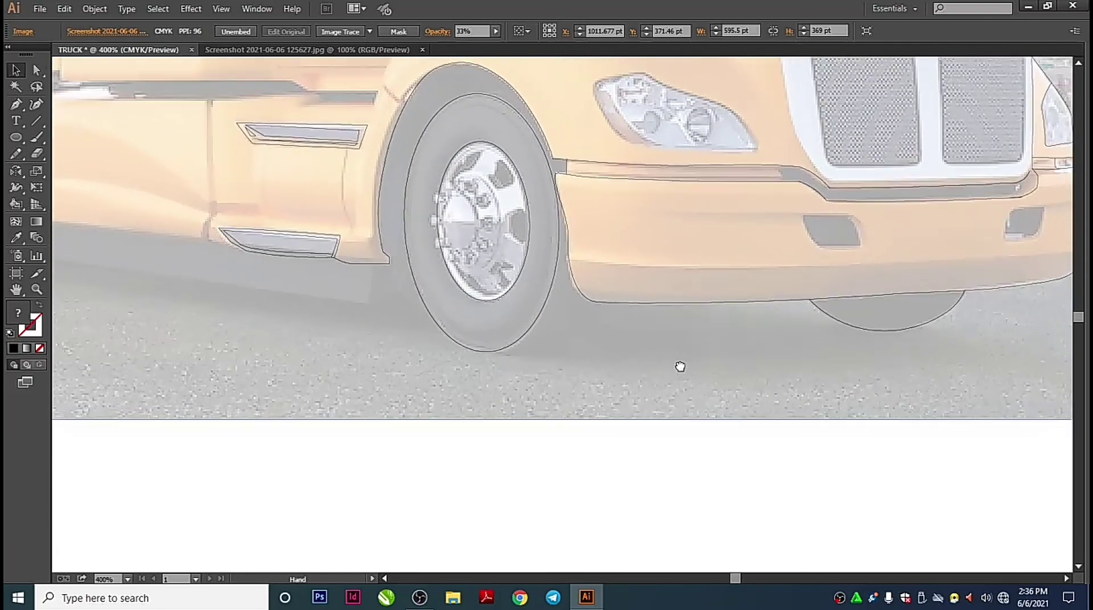
click(630, 498)
click(473, 404)
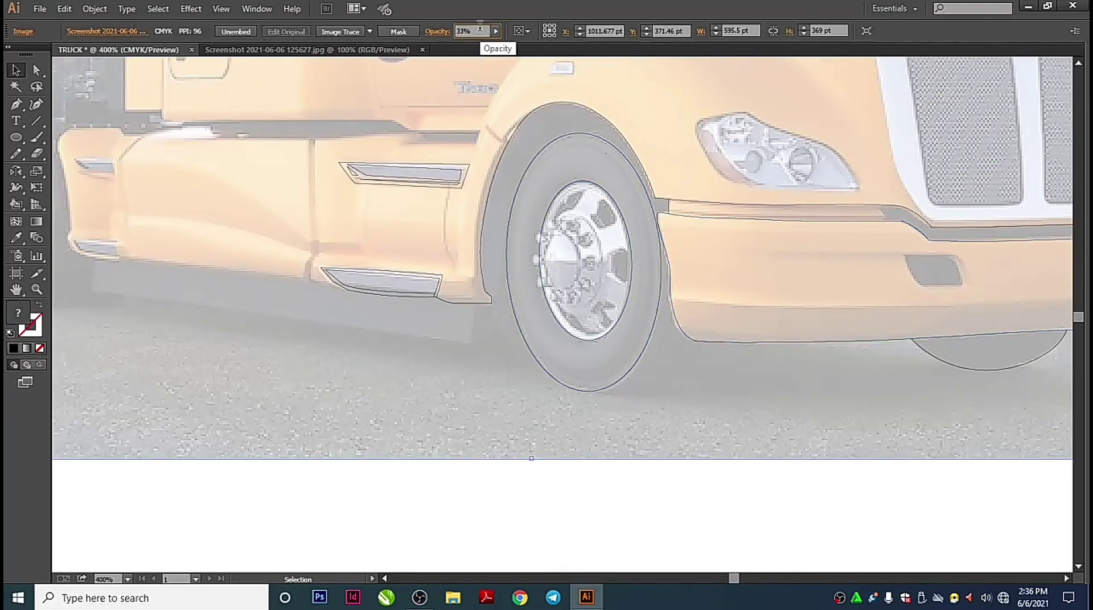
text(50)
key(Return)
click(732, 442)
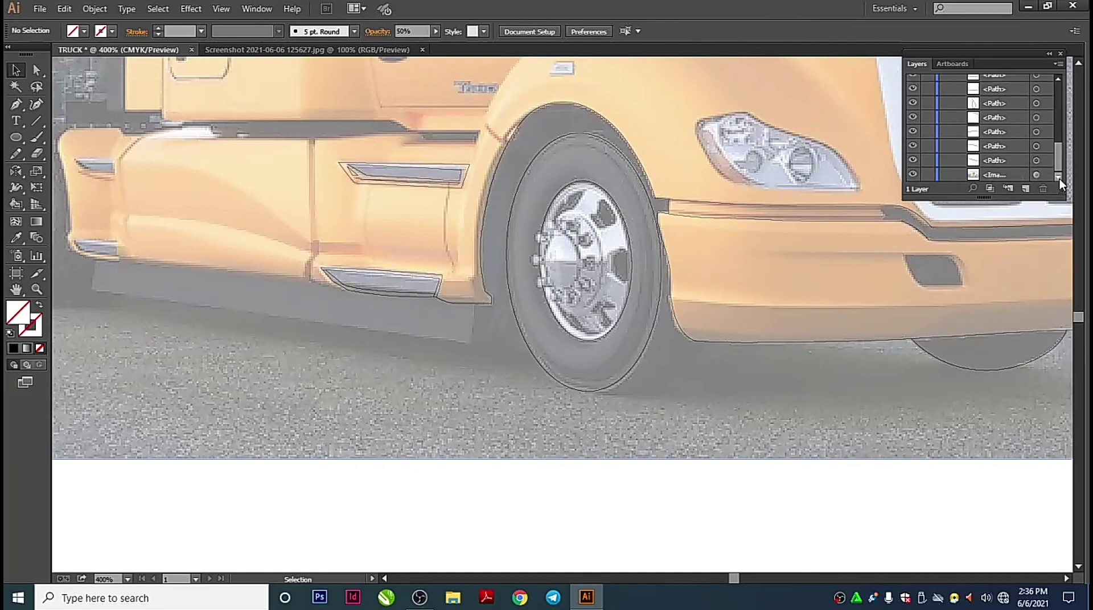
key(F7)
Draw a short Curvature Tool curve at the fender edge
drag(565, 186, 634, 402)
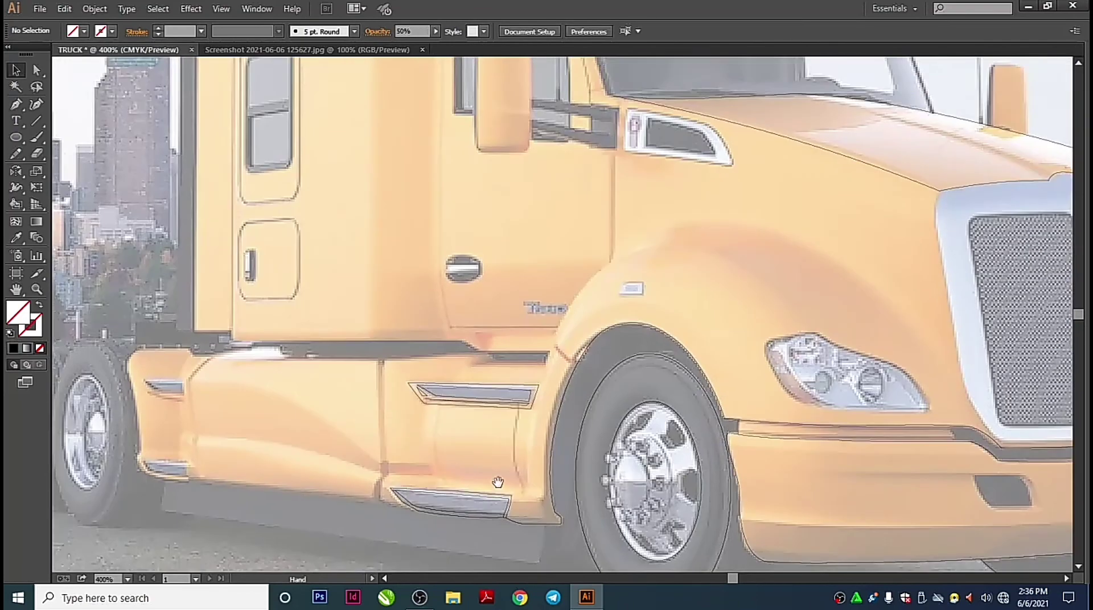
click(561, 353)
key(shift+grave)
click(576, 365)
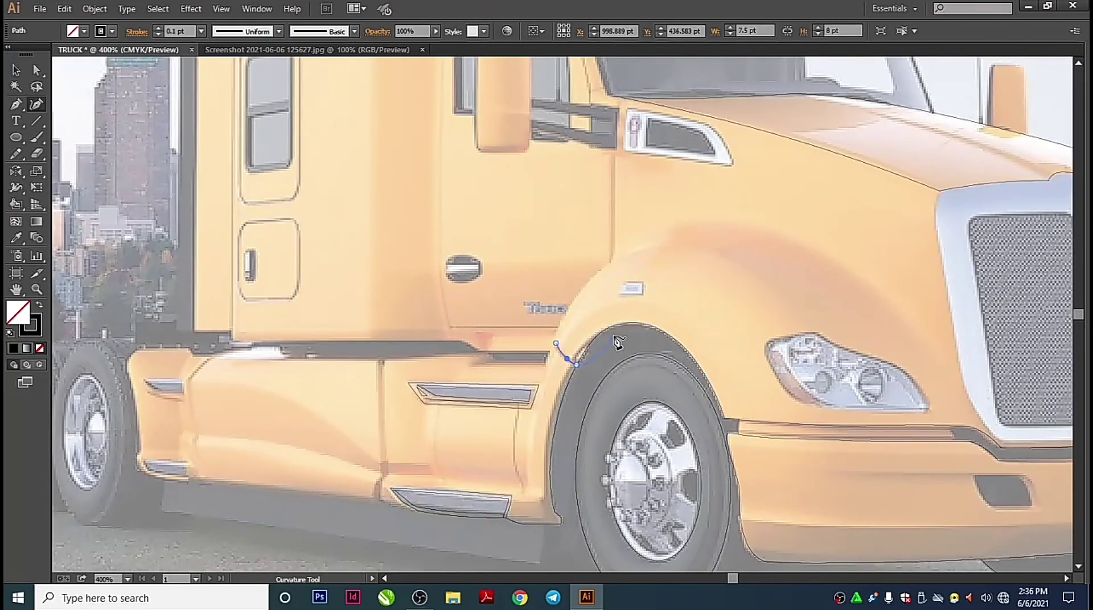
ctrl+click(592, 398)
Trace a curve from the step's front corner up the fairing edge, undoing its fender-arch section
click(512, 495)
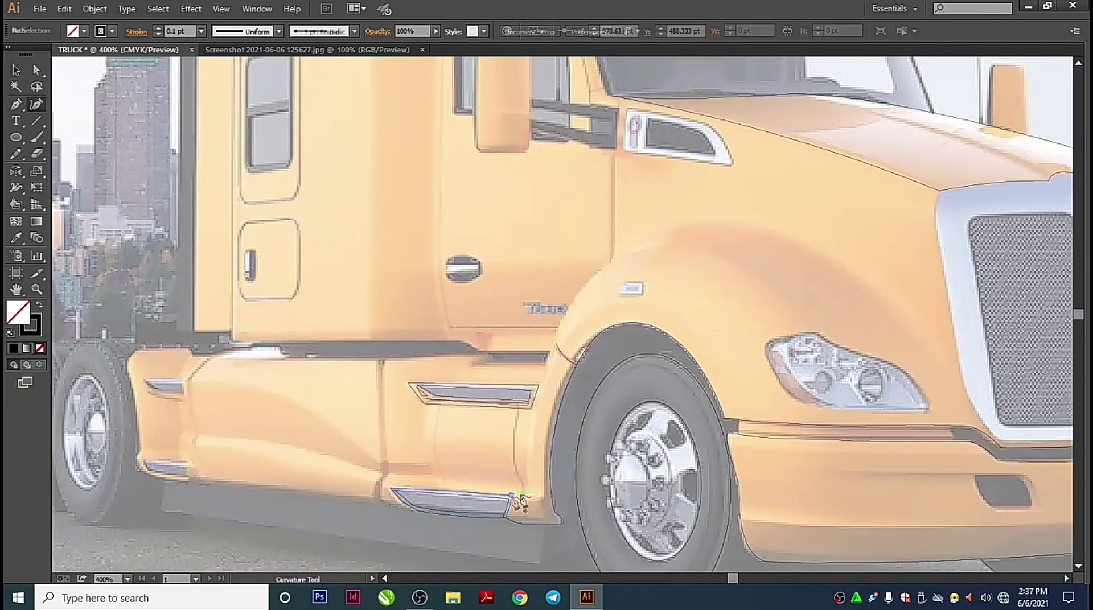
click(529, 476)
click(529, 455)
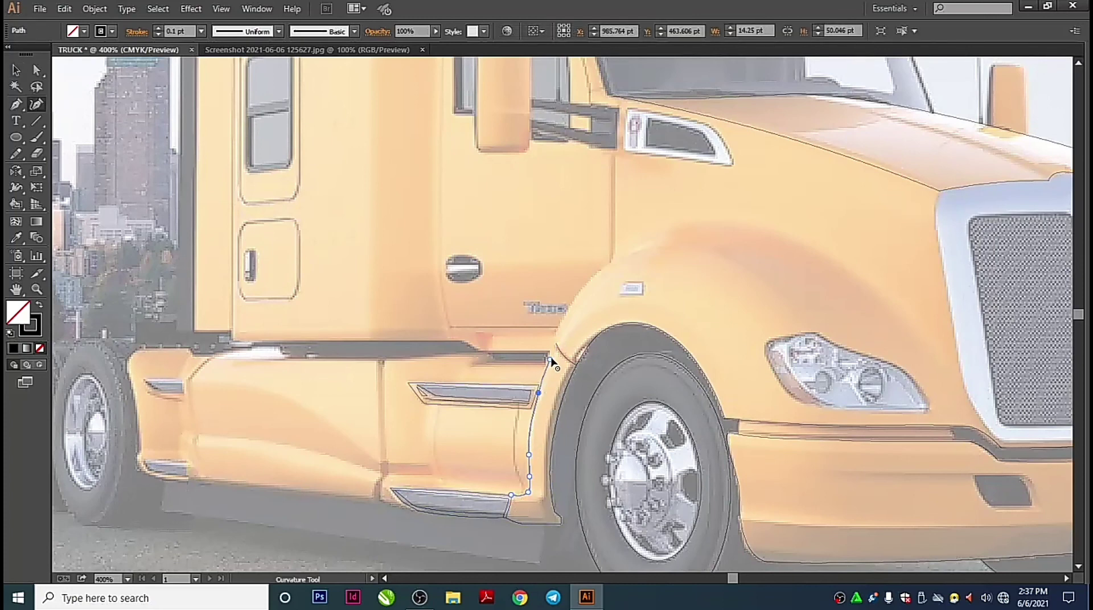
click(550, 360)
click(570, 305)
click(626, 255)
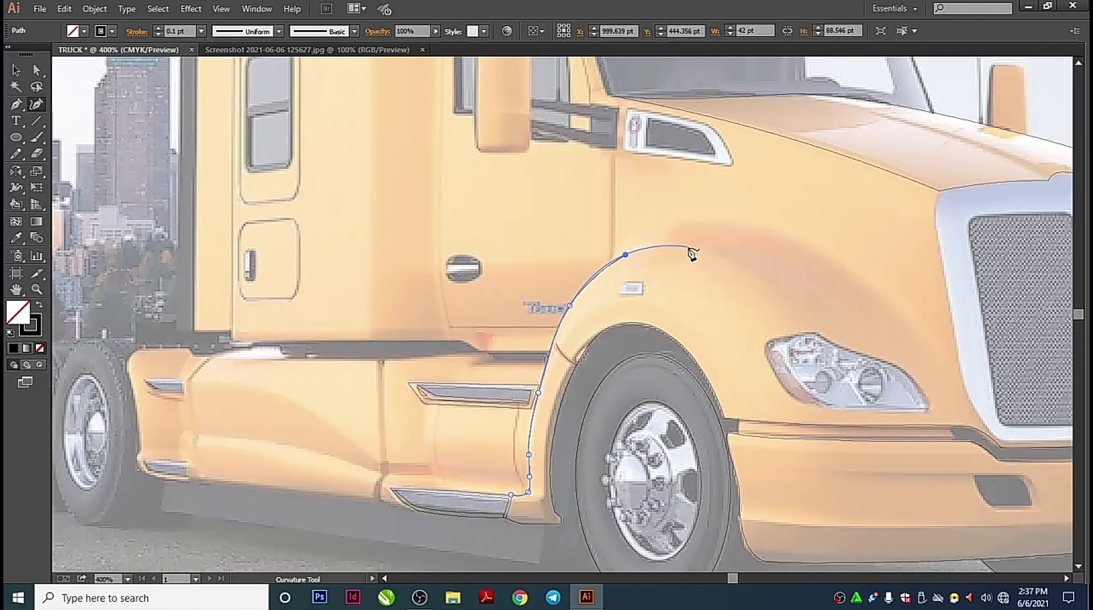
click(693, 247)
click(774, 290)
click(800, 334)
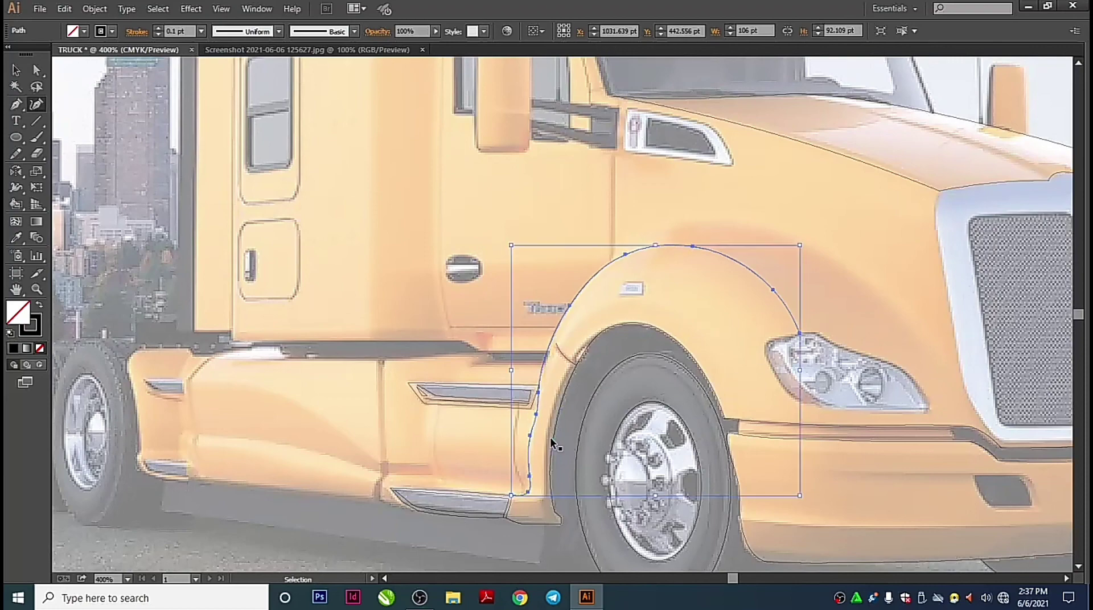
key(ctrl+z)
key(ctrl+z)
key(ctrl+z)
click(554, 362)
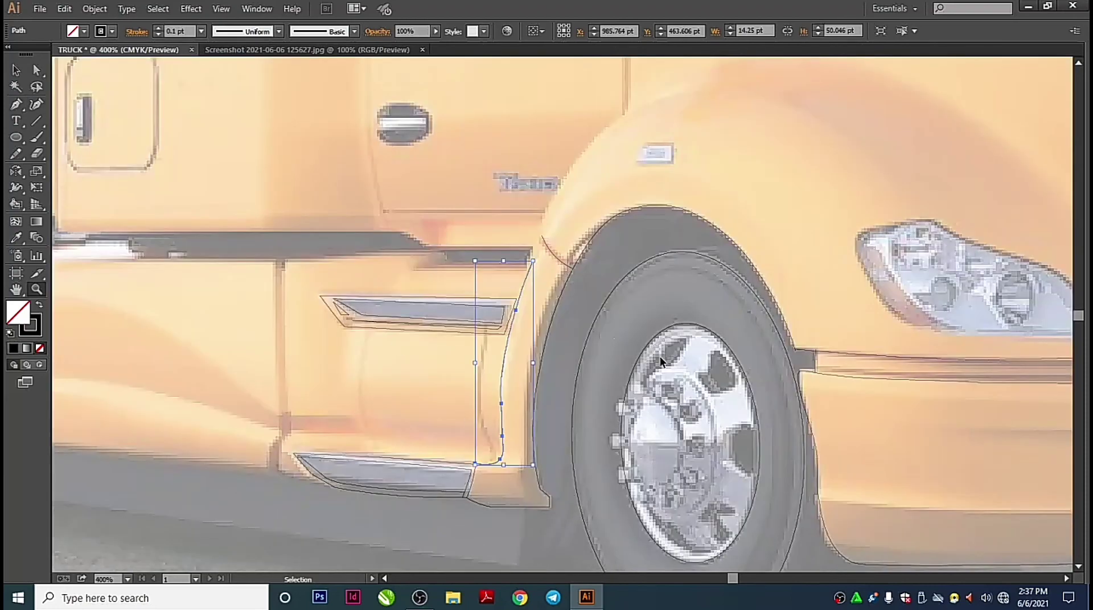
Resume the short curve by the step and extend it up the fairing edge over the wheel arch
scroll(539, 292, down, 2)
click(525, 393)
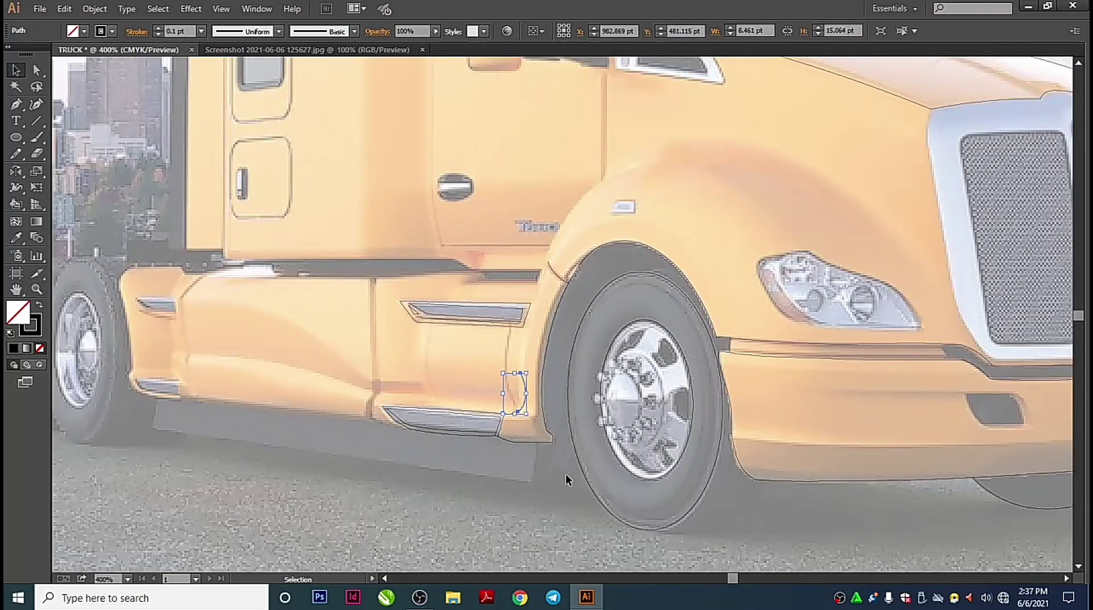
key(shift+asciitilde)
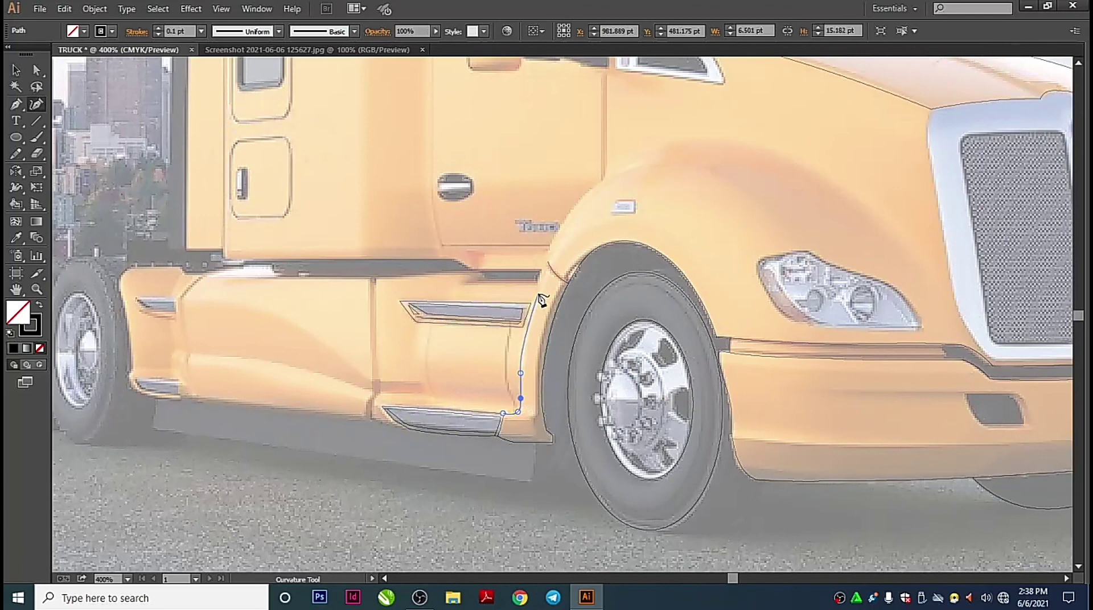
click(539, 295)
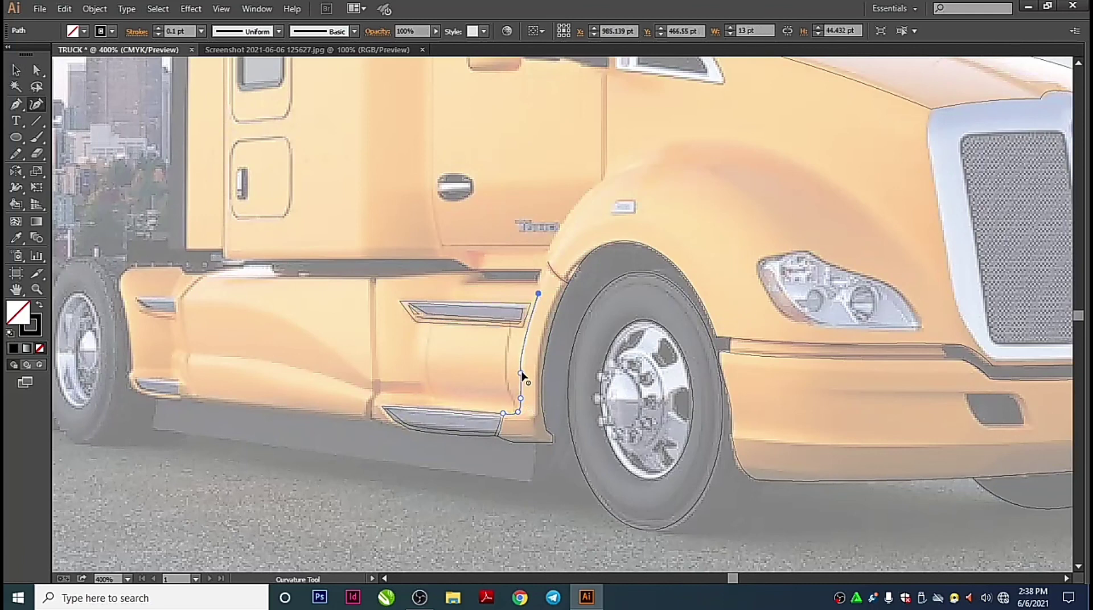
click(540, 284)
click(575, 209)
click(625, 172)
Add two Curvature anchors carrying the fender curve over the arch top toward the headlight
click(682, 169)
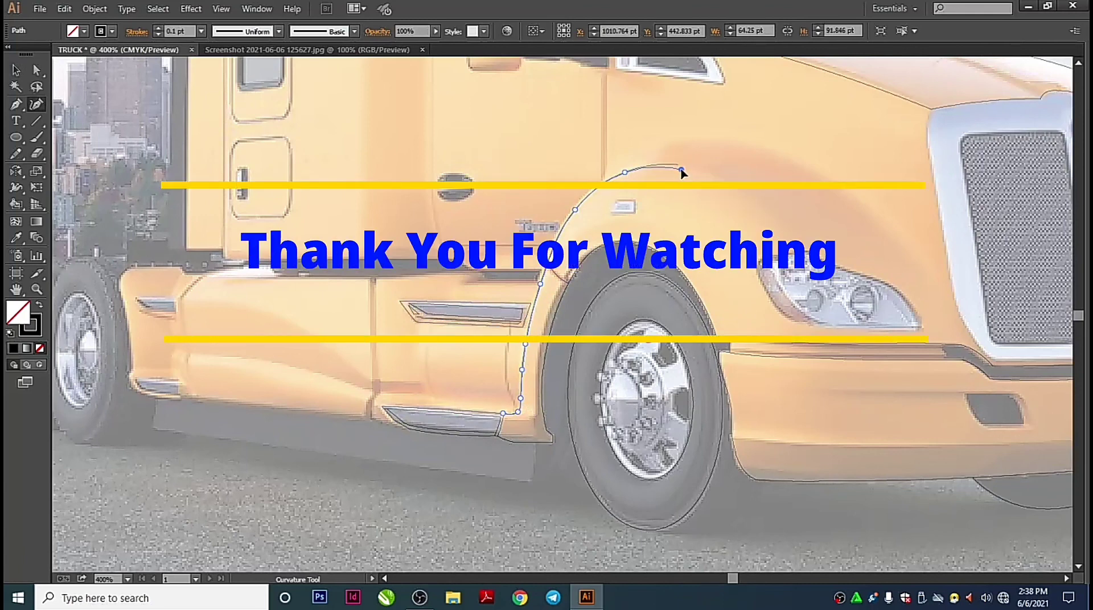
click(753, 215)
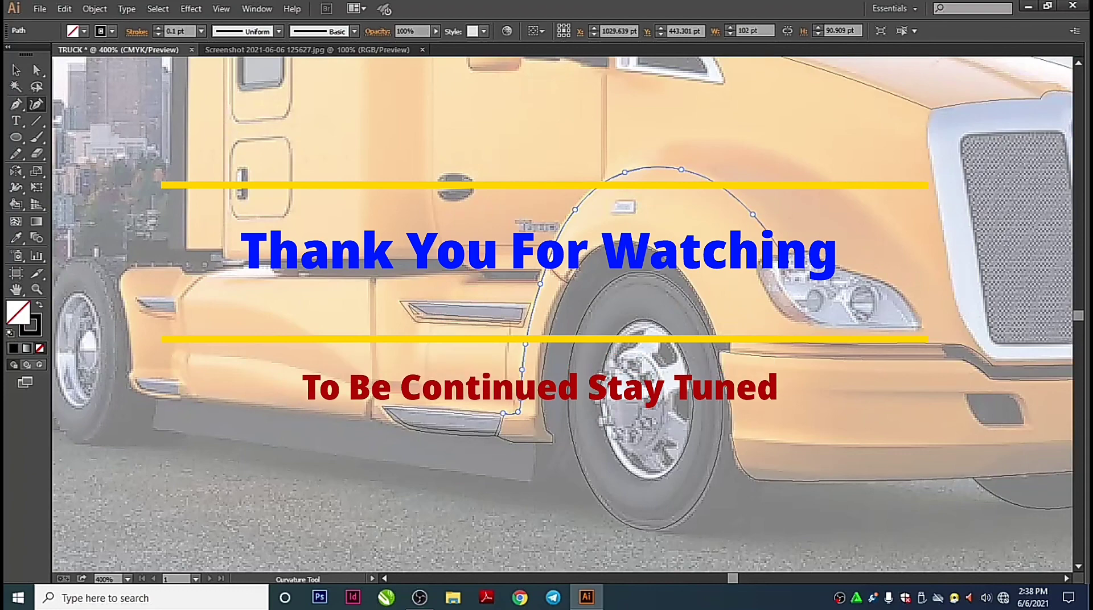